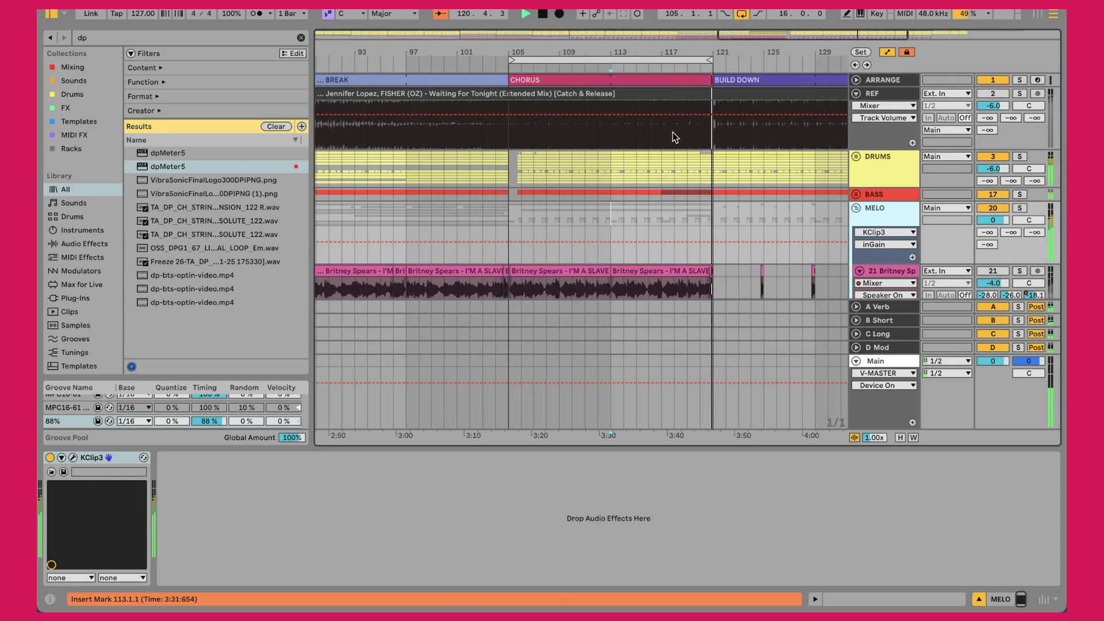
# Step: Look over the arrangement's drum, bass, melody and vocal tracks, from the chorus out to the whole song
pyautogui.scroll(-3, 639, 175)
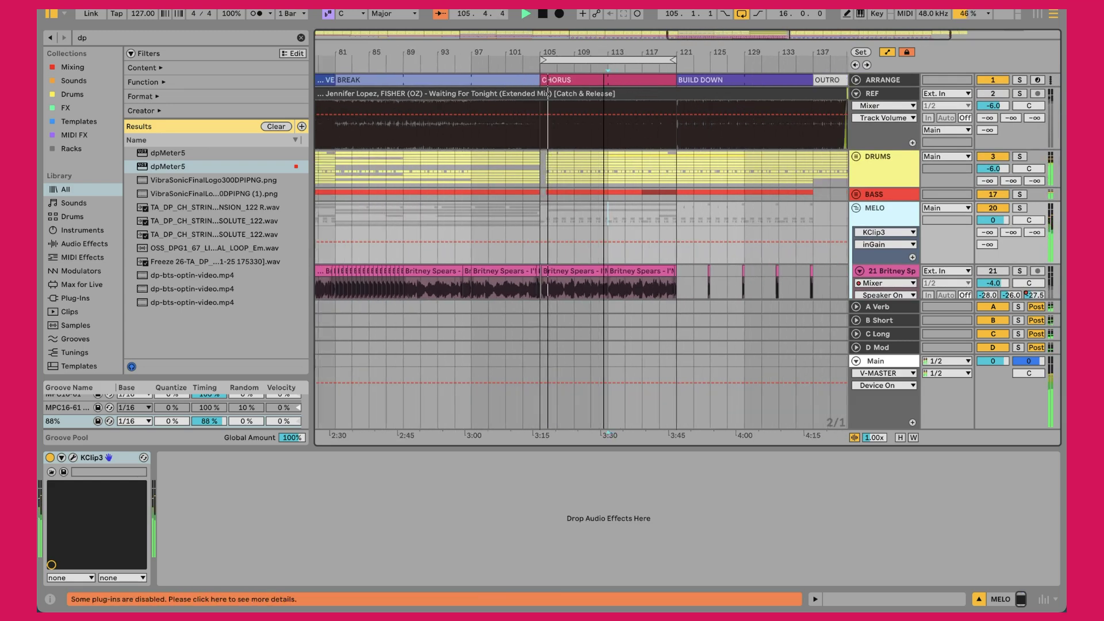
pyautogui.scroll(-10, 639, 175)
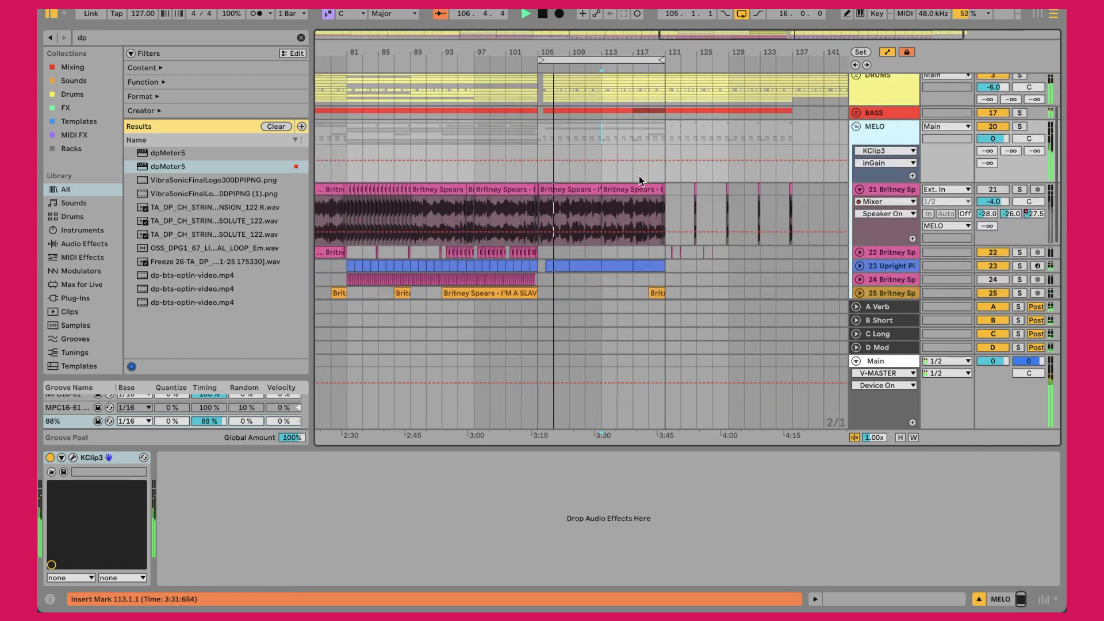
pyautogui.scroll(2, 639, 174)
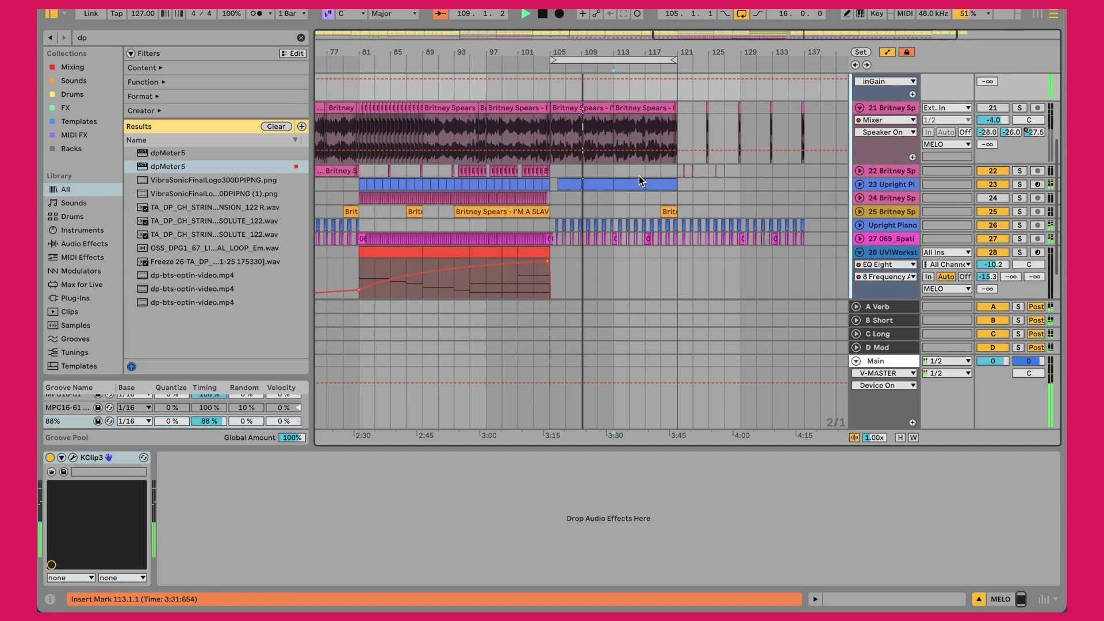
pyautogui.scroll(6, 639, 175)
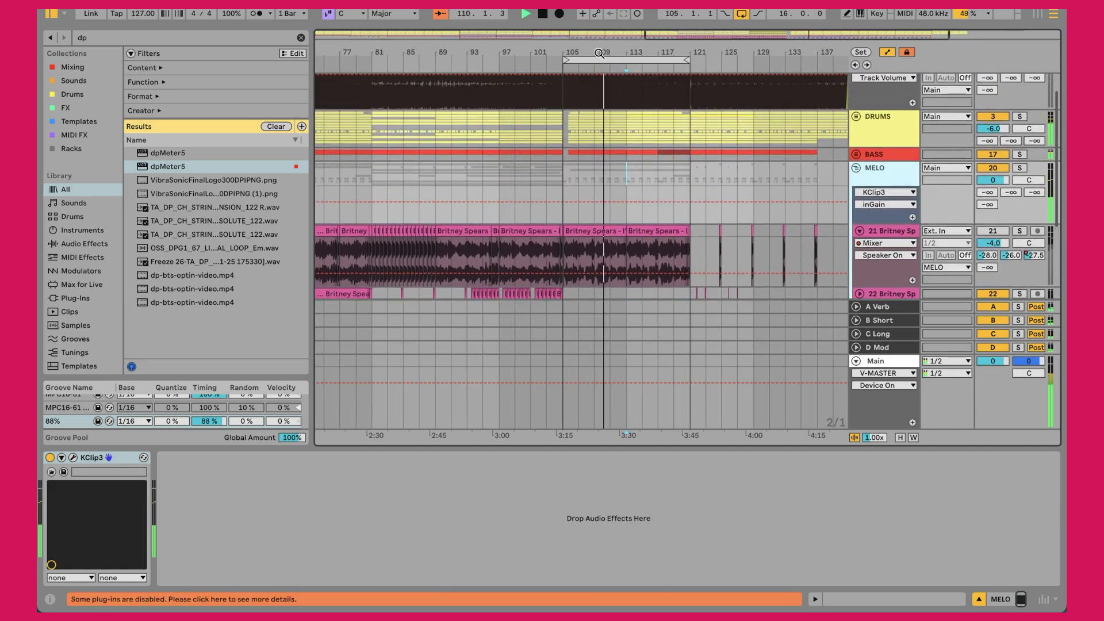
pyautogui.scroll(-5, 615, 94)
pyautogui.scroll(-3, 581, 253)
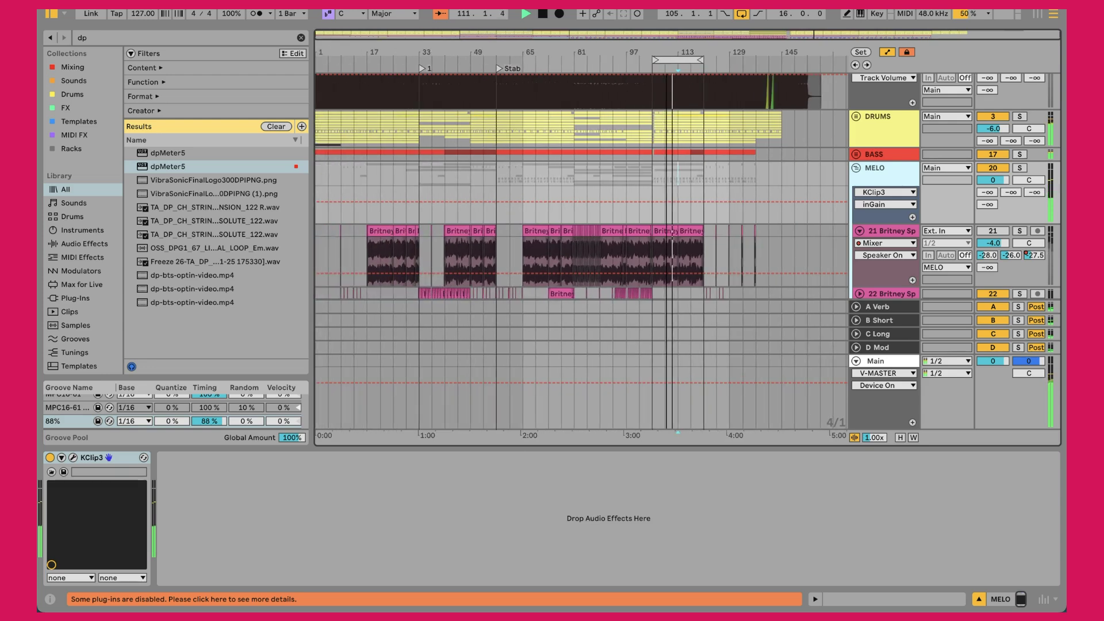
pyautogui.scroll(-5, 603, 184)
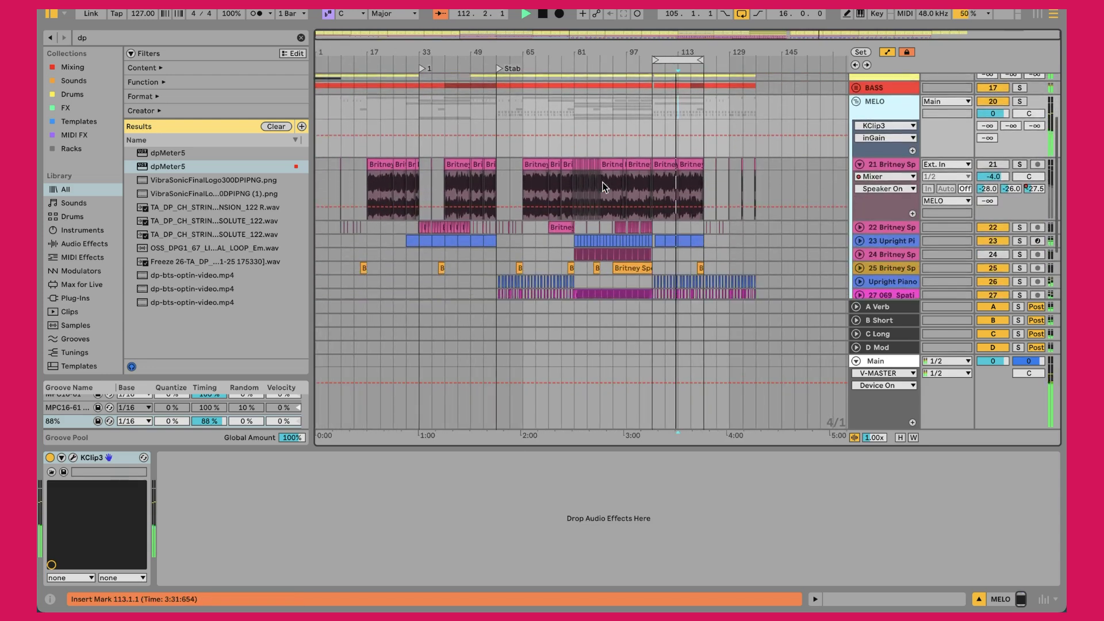
pyautogui.scroll(-2, 601, 182)
pyautogui.scroll(8, 602, 184)
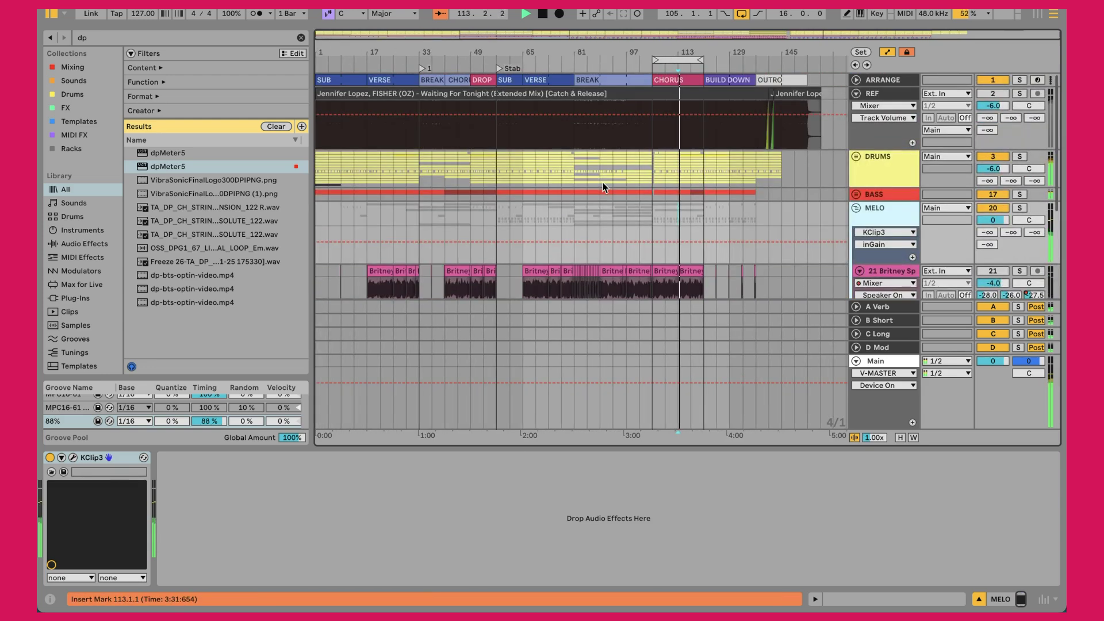
# Step: Unfold the BASS group to show its Subs and Mid tracks
pyautogui.moveTo(575, 52); pyautogui.dragTo(320, 102)
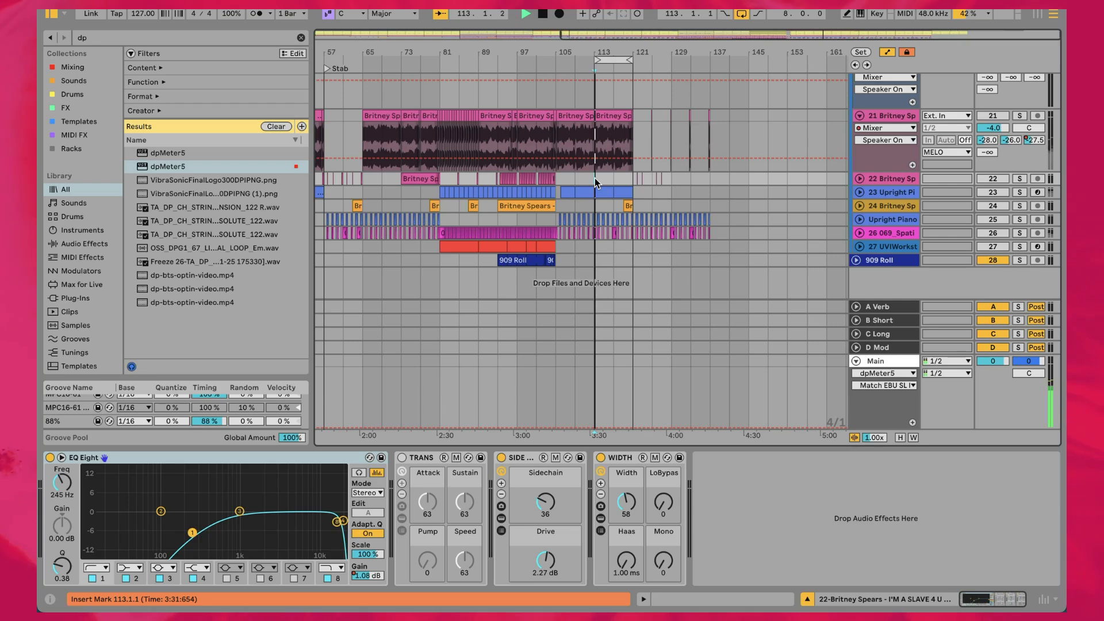
pyautogui.scroll(5, 594, 178)
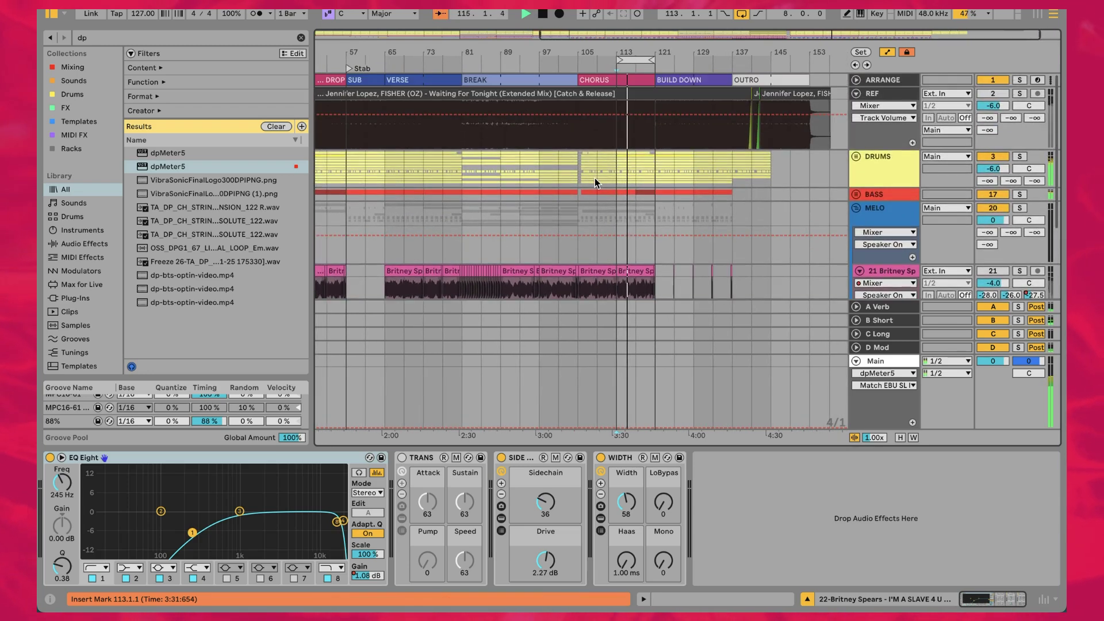
pyautogui.hscroll(1, 594, 178)
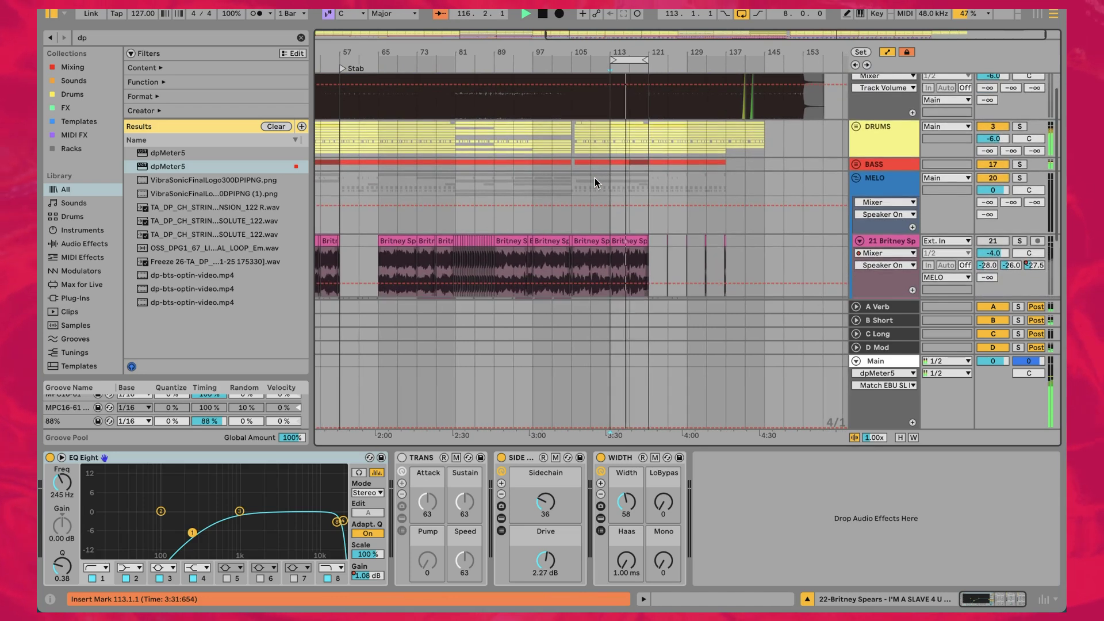
pyautogui.scroll(-2, 594, 178)
pyautogui.scroll(-1, 595, 179)
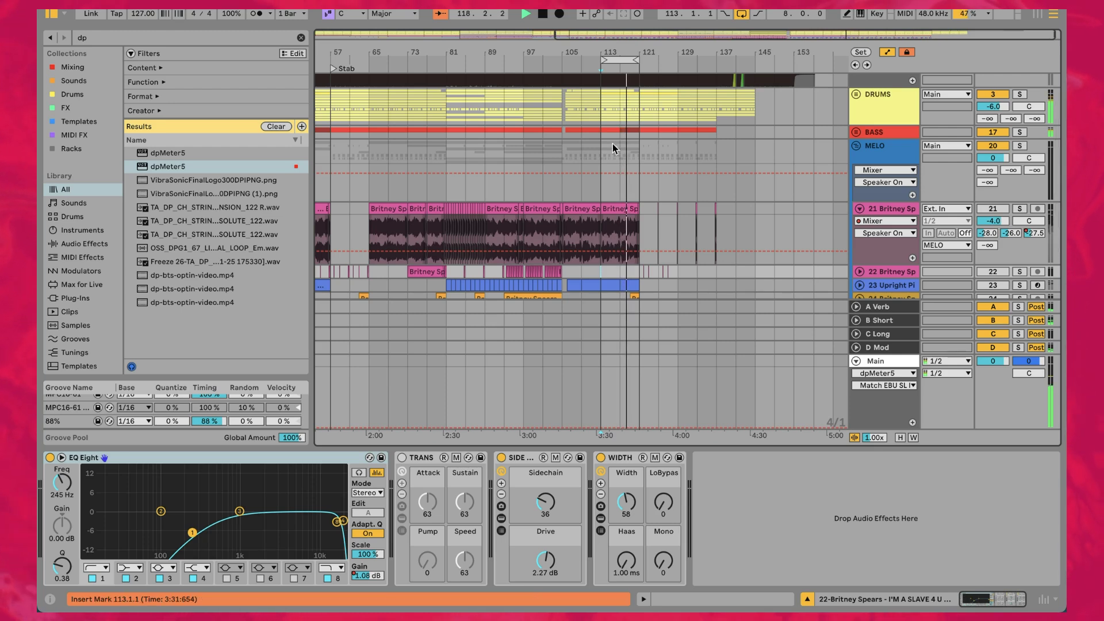
pyautogui.click(855, 131)
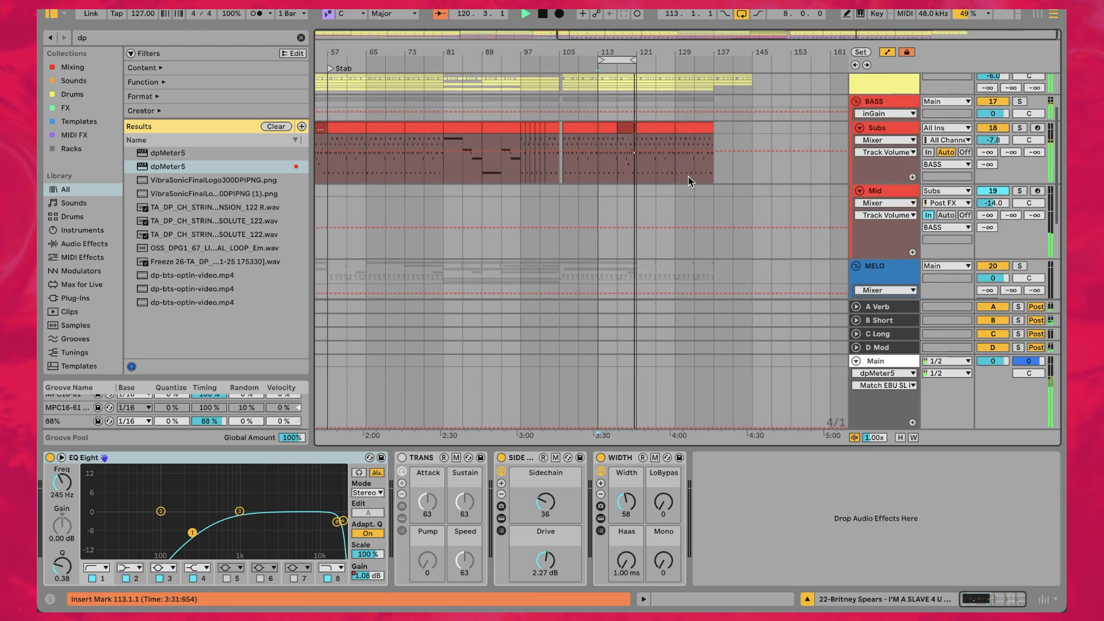
# Step: Zoom the arrangement in on the looped second half of the chorus and show the devices of vocal track 21
pyautogui.scroll(-4, 688, 177)
pyautogui.scroll(-5, 688, 177)
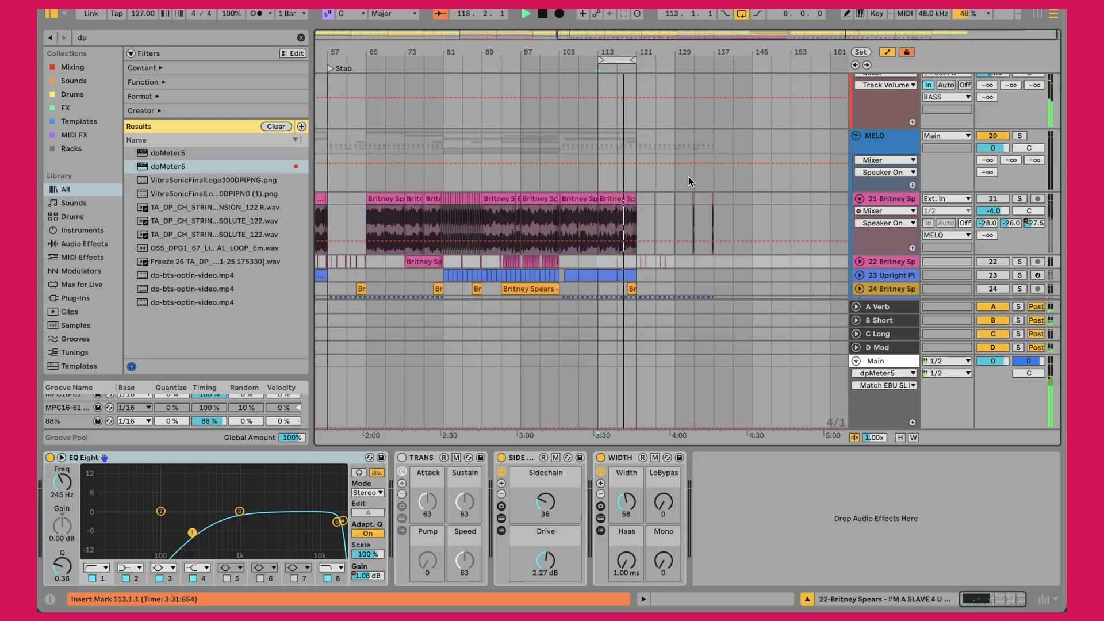
pyautogui.scroll(2, 688, 177)
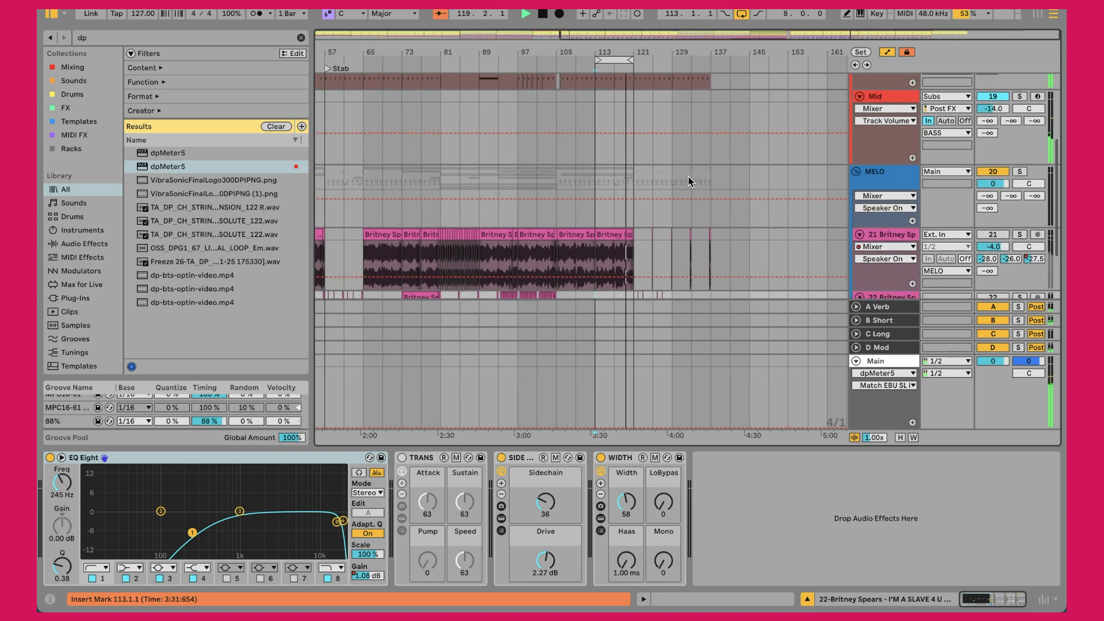
pyautogui.scroll(-1, 688, 182)
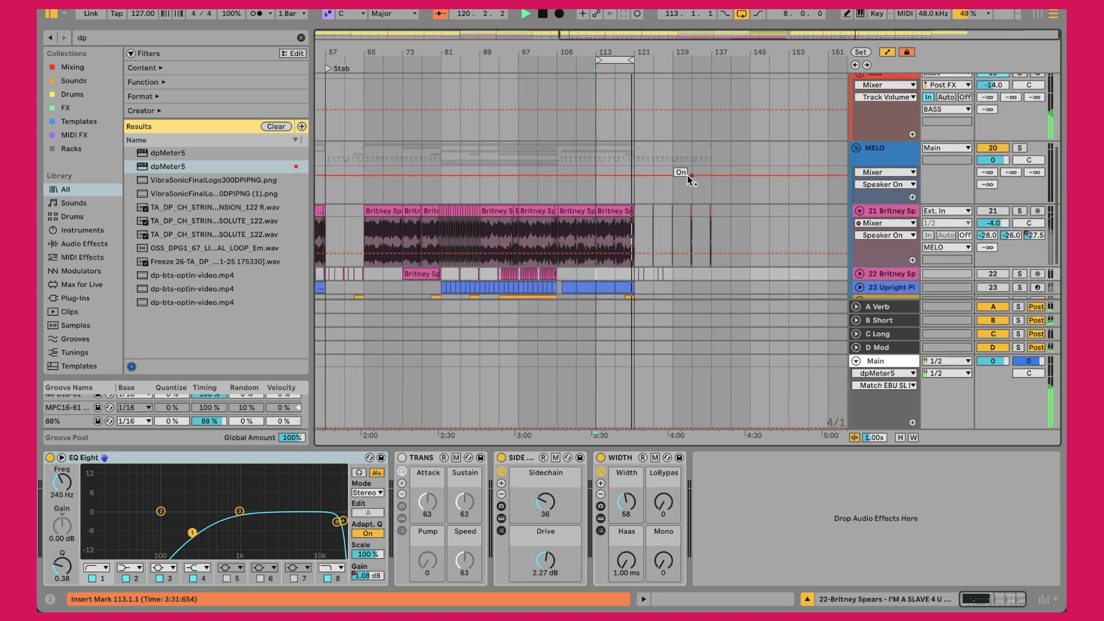
pyautogui.moveTo(611, 52); pyautogui.dragTo(610, 80)
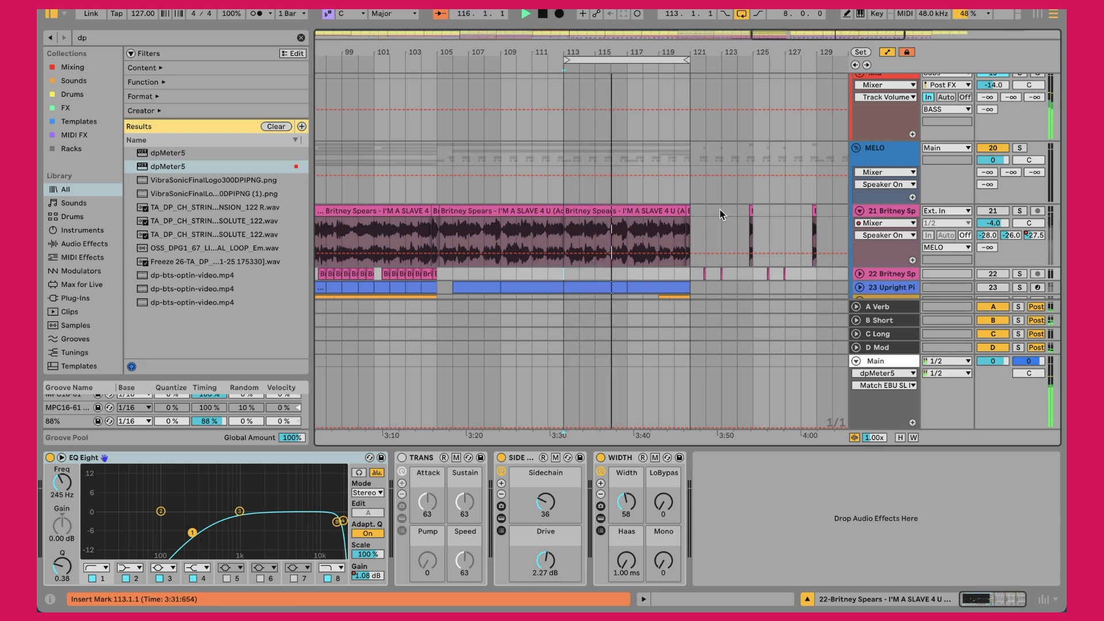
pyautogui.click(1001, 213)
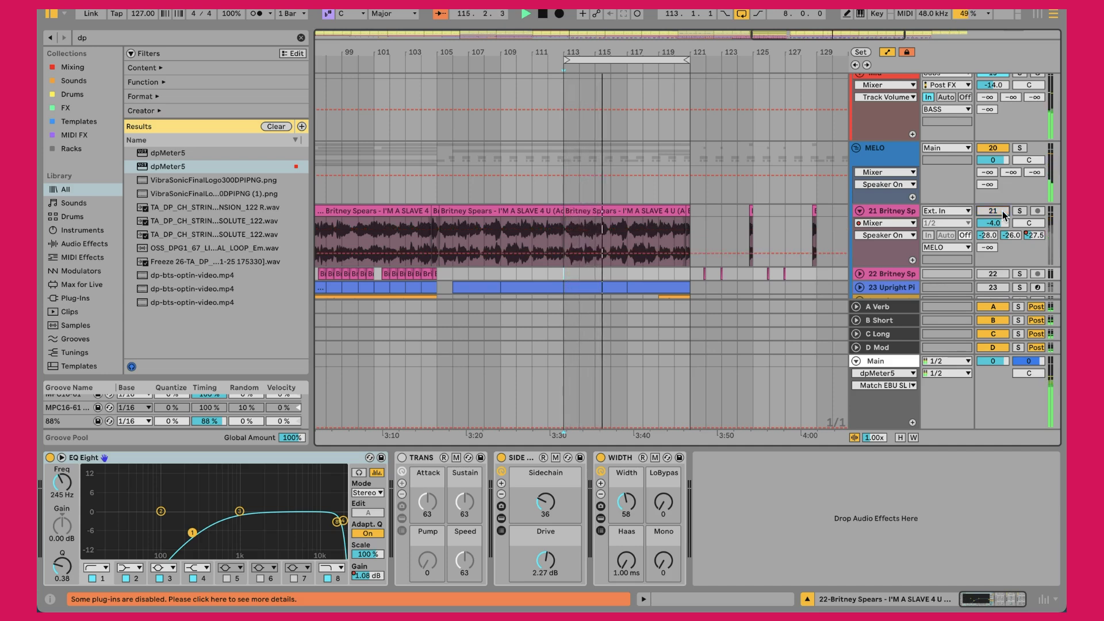
pyautogui.click(894, 214)
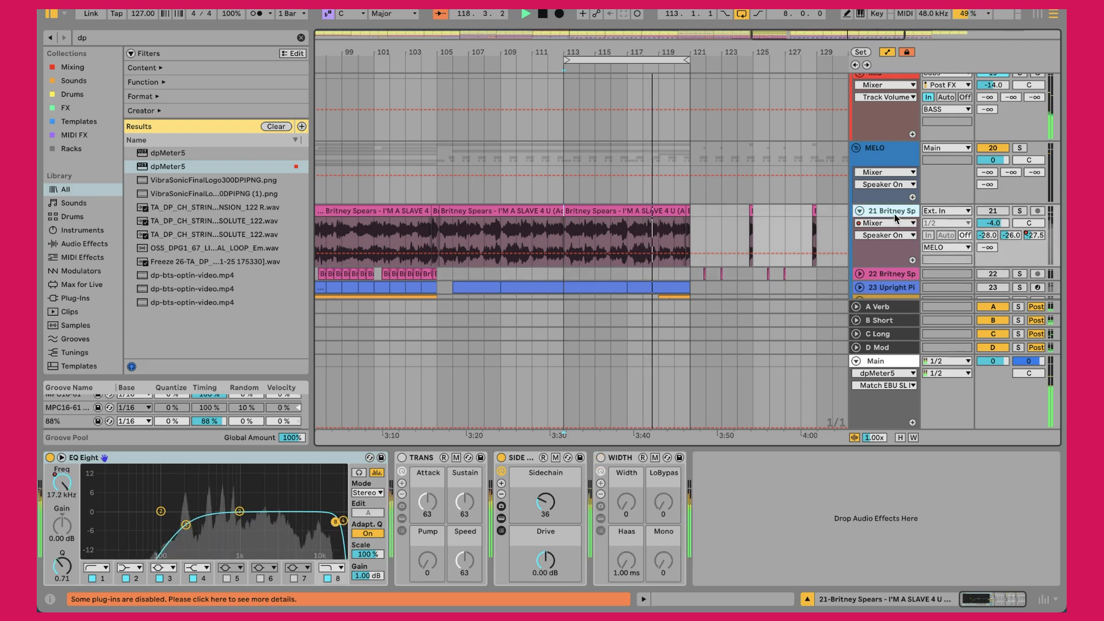
# Step: Open the vocal clip that starts at bar 113 on track 21 and look at its warp mode options
pyautogui.click(590, 213)
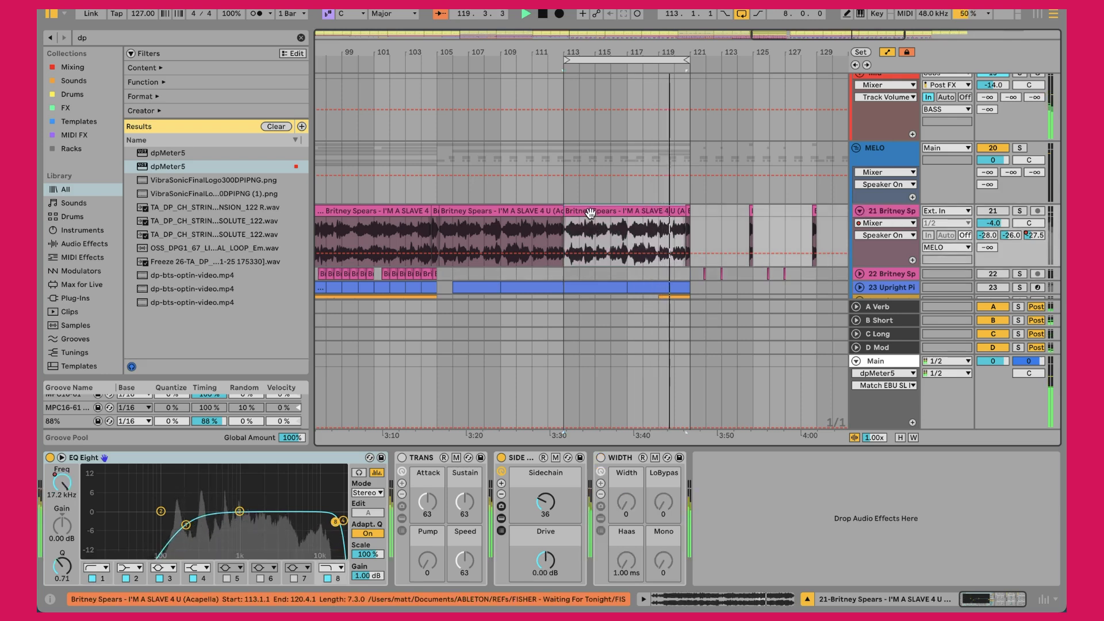
pyautogui.doubleClick(589, 212)
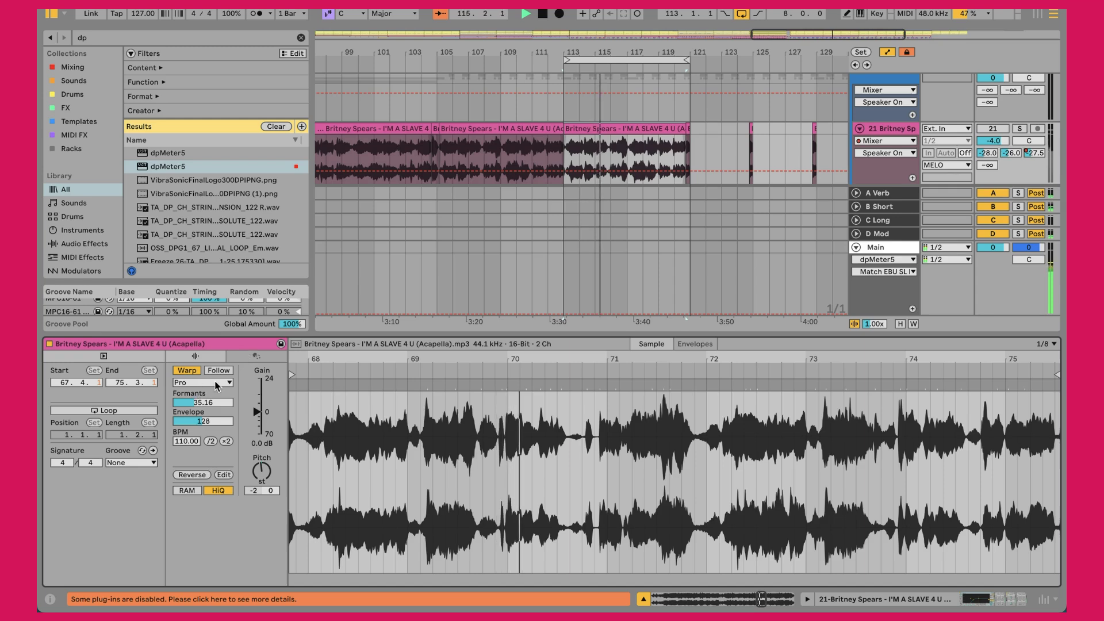
pyautogui.click(181, 383)
pyautogui.click(181, 383)
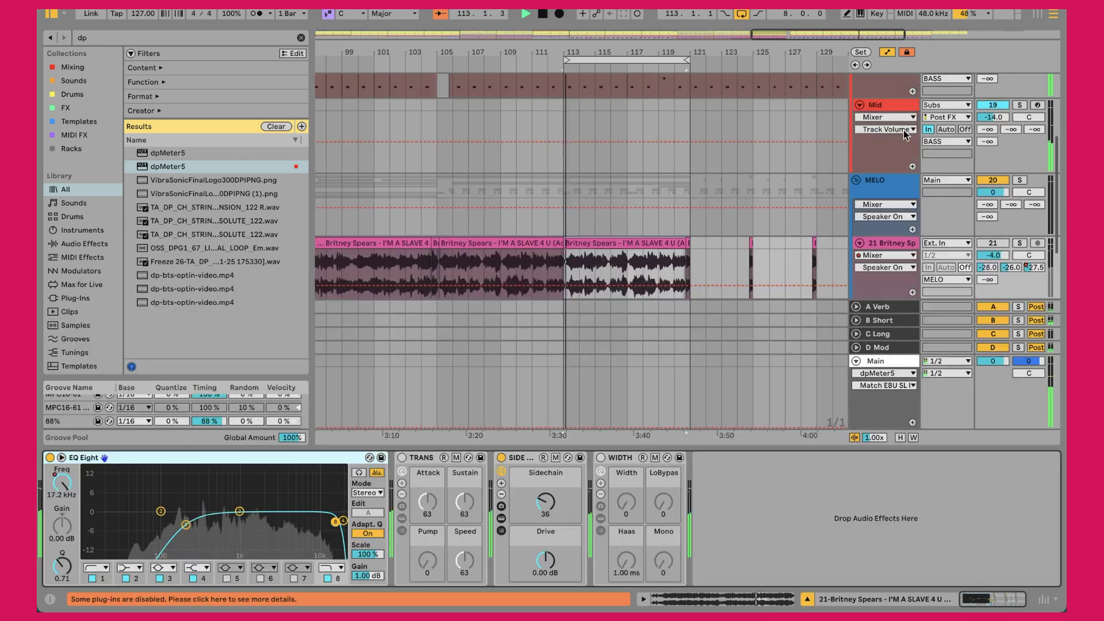
# Step: Look over the track groups and inspect the low-cut band 1 and high-cut band 8 of vocal track 21's EQ Eight
pyautogui.click(903, 130)
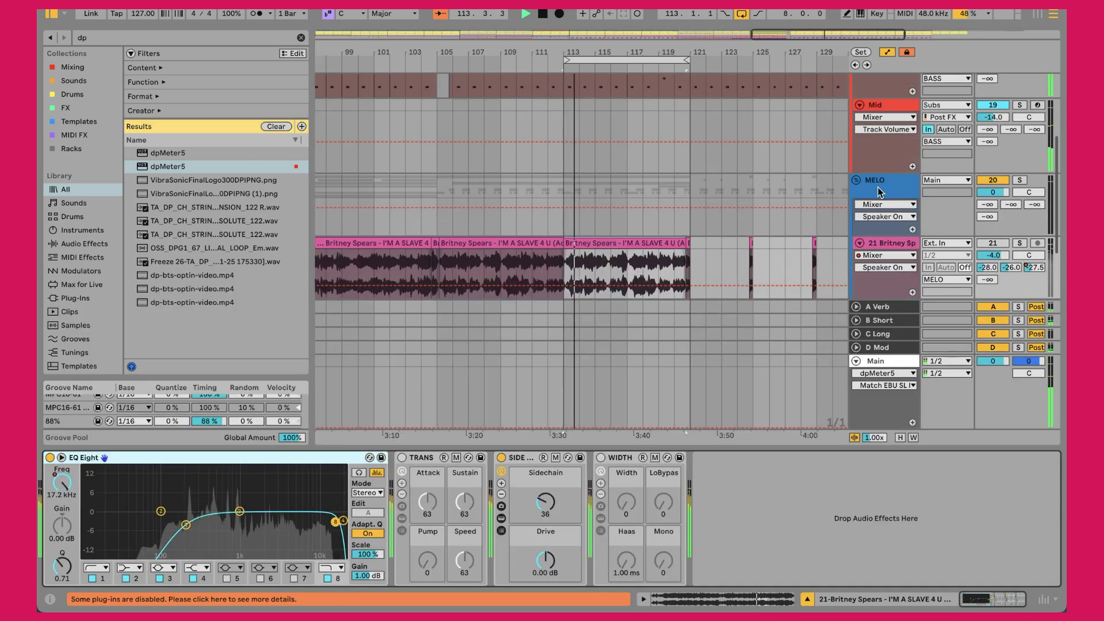
pyautogui.scroll(3, 706, 189)
pyautogui.scroll(3, 705, 190)
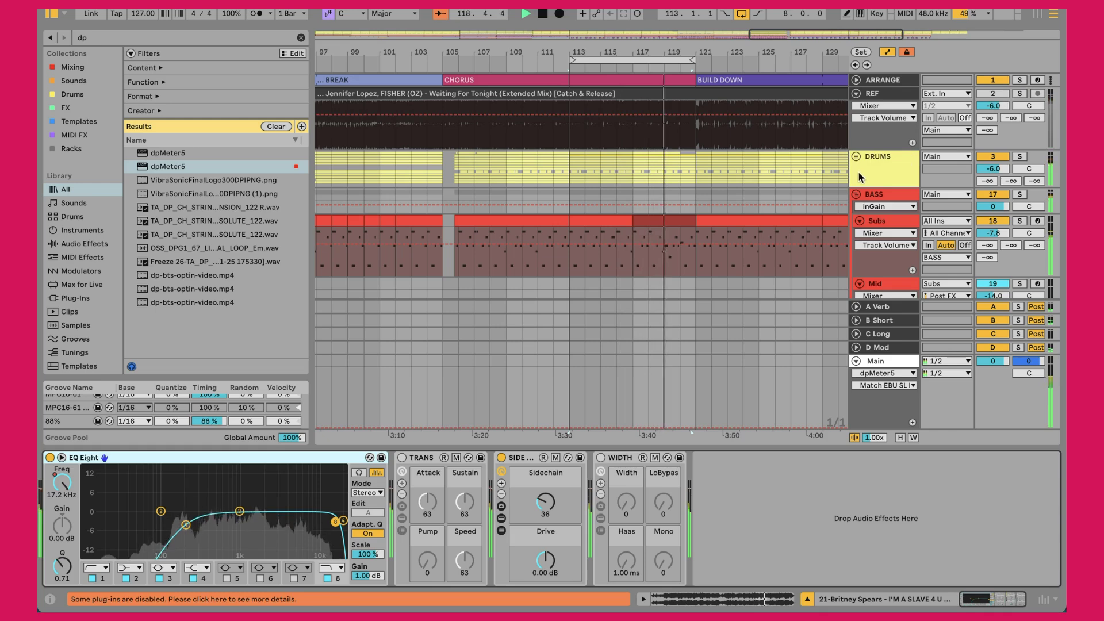
pyautogui.scroll(-1, 804, 200)
pyautogui.scroll(-10, 804, 200)
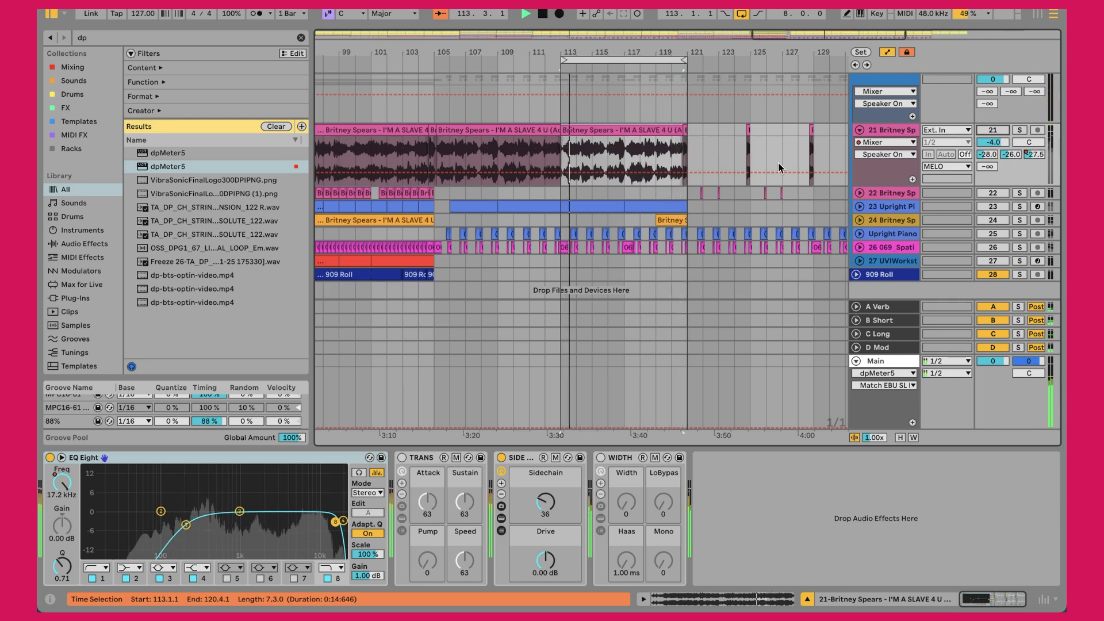
pyautogui.click(886, 136)
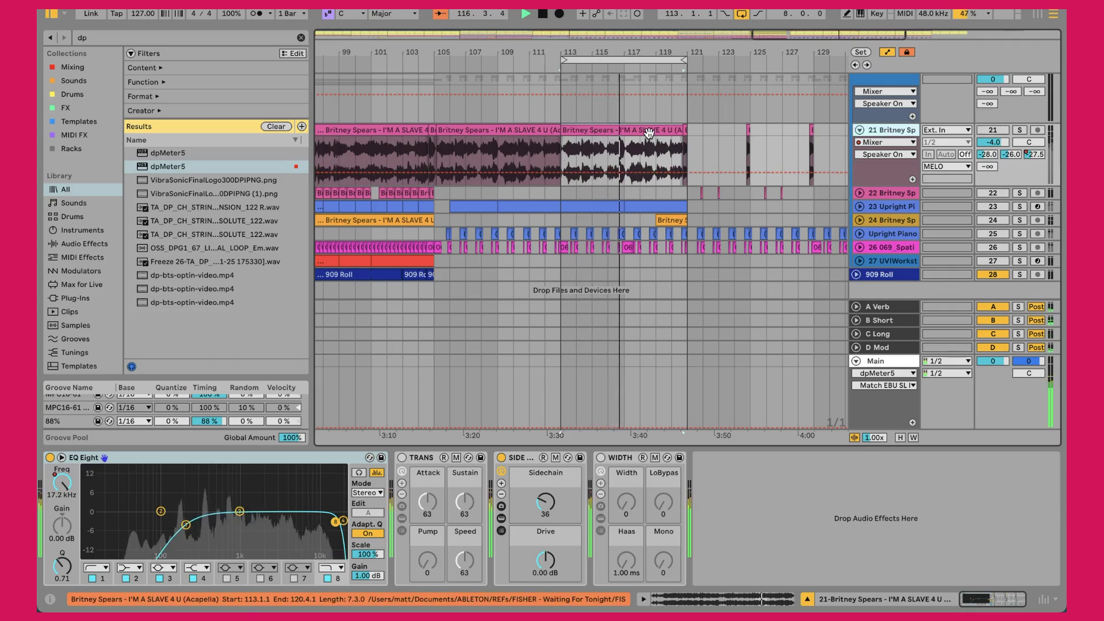
pyautogui.click(178, 456)
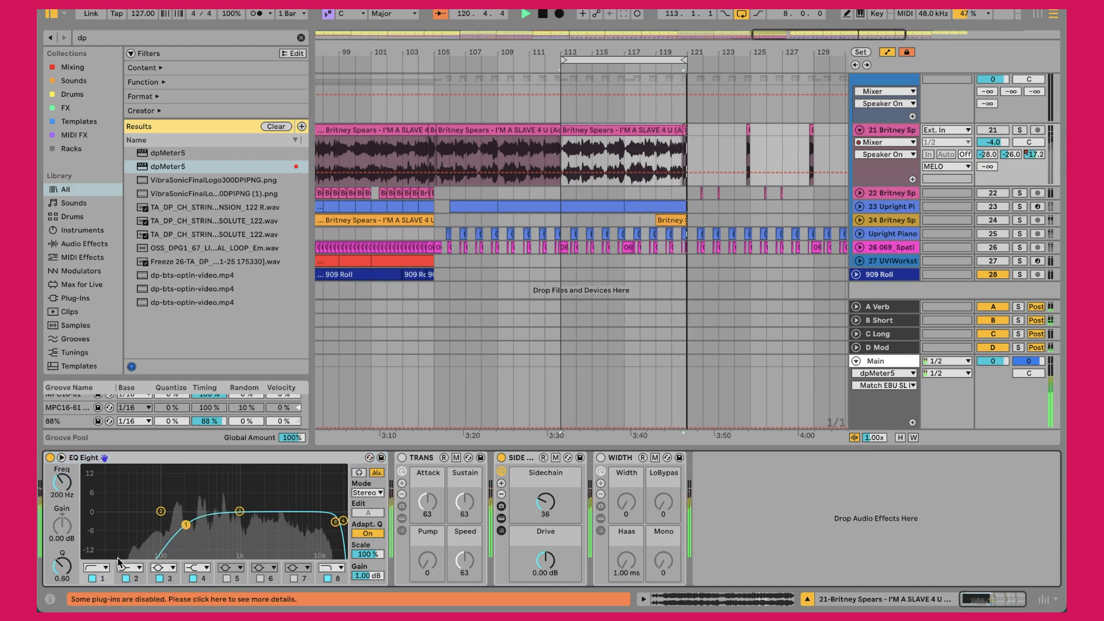
pyautogui.click(186, 524)
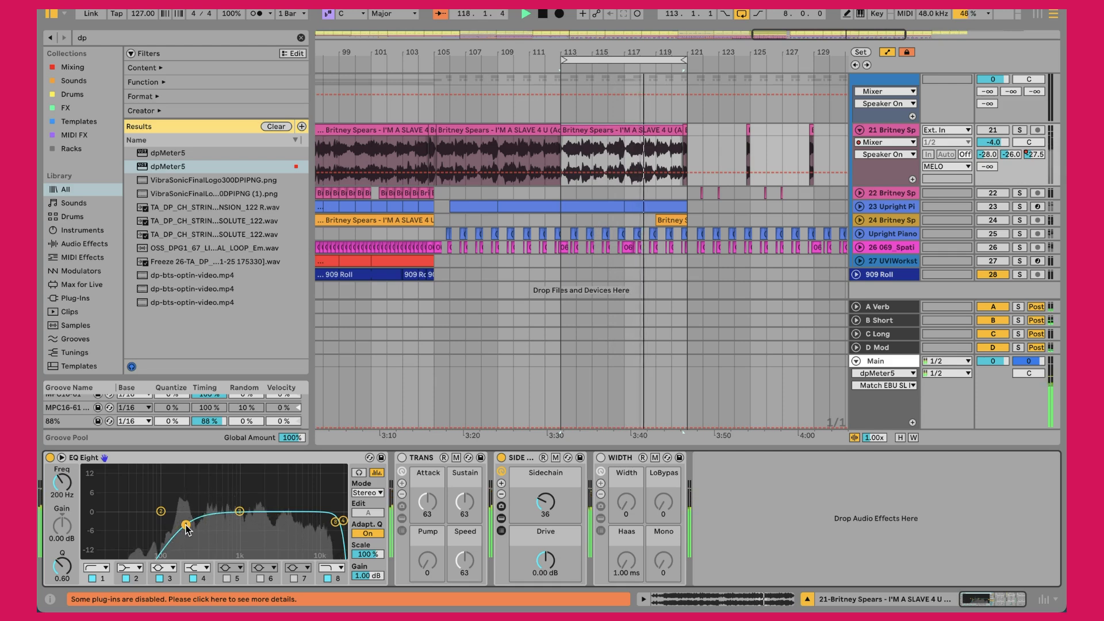
pyautogui.click(325, 569)
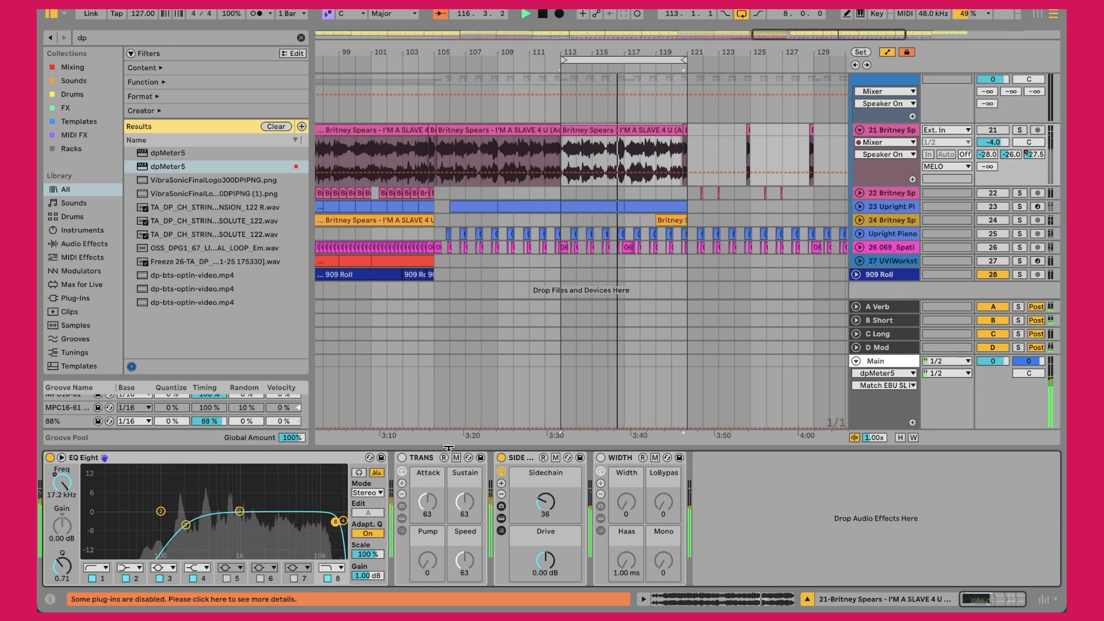
# Step: Unfold the vocal's sidechain rack to examine its Utility gain and Shaper curve, and fold the rack again
pyautogui.click(543, 521)
pyautogui.hotkey('ctrl', 'v')
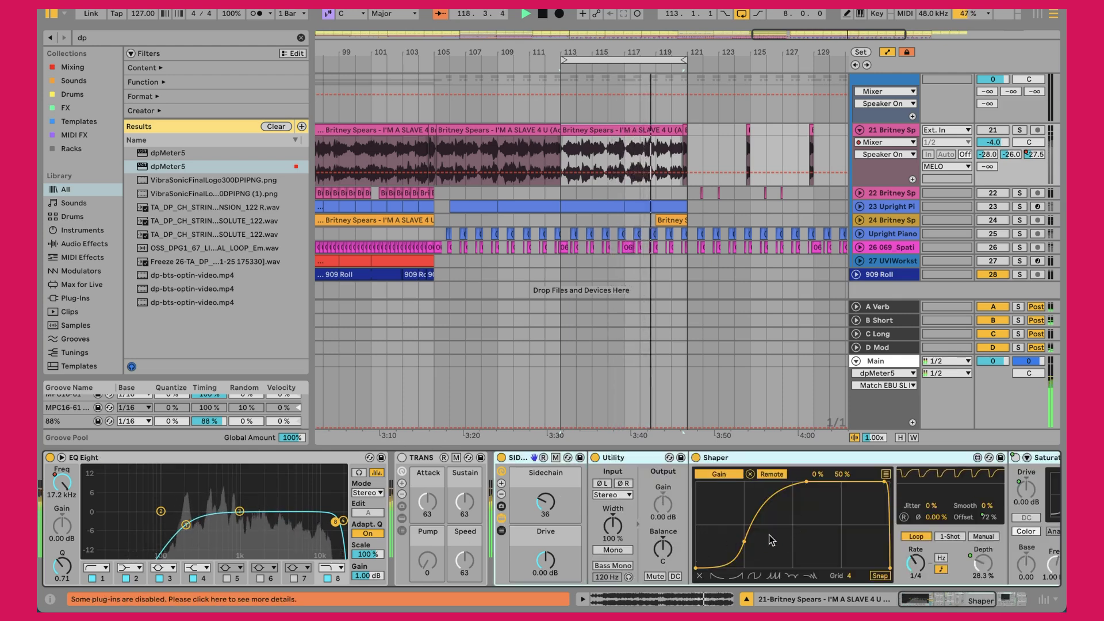
pyautogui.moveTo(670, 494); pyautogui.dragTo(670, 520)
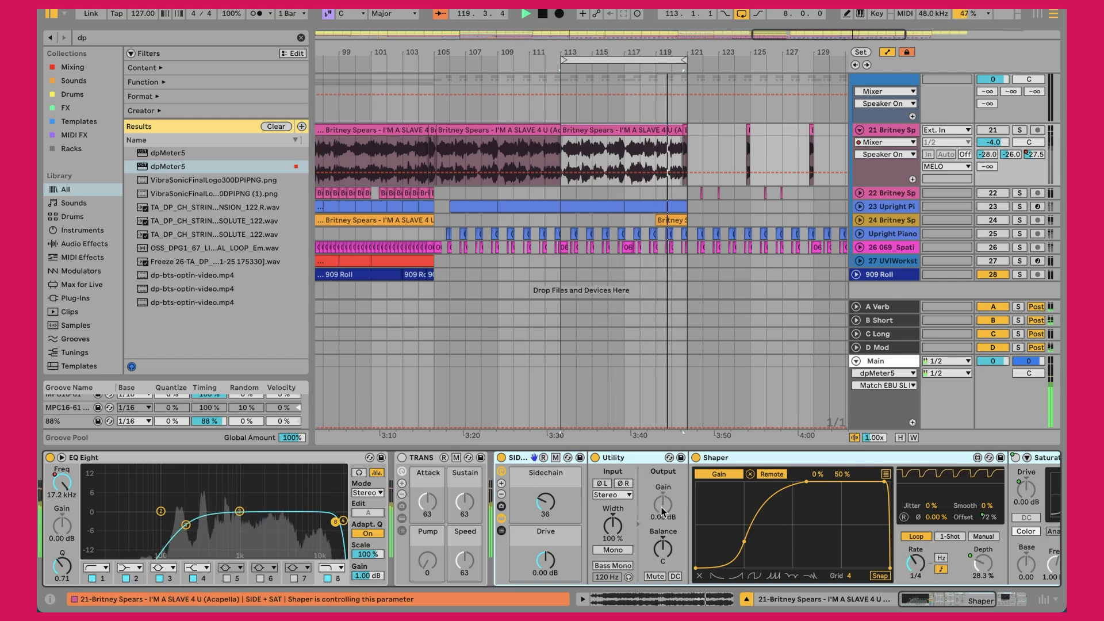
pyautogui.hotkey('ctrl', 'z')
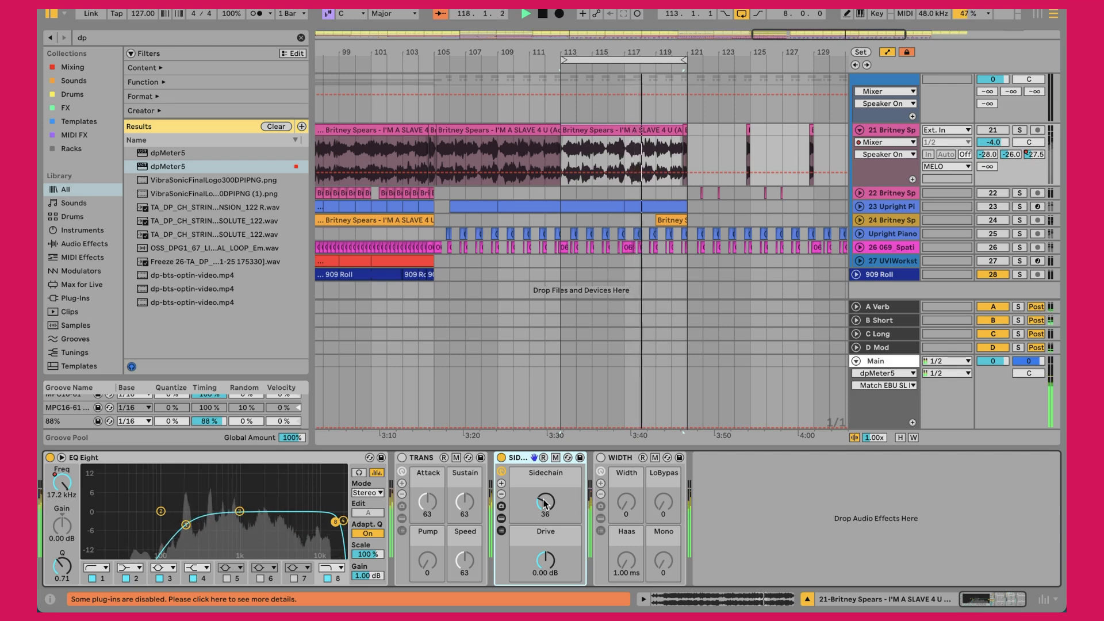
# Step: Check the vocal's send levels and view the ValhallaVintageVerb settings on the A Verb return, closing the plug-in window
pyautogui.click(987, 154)
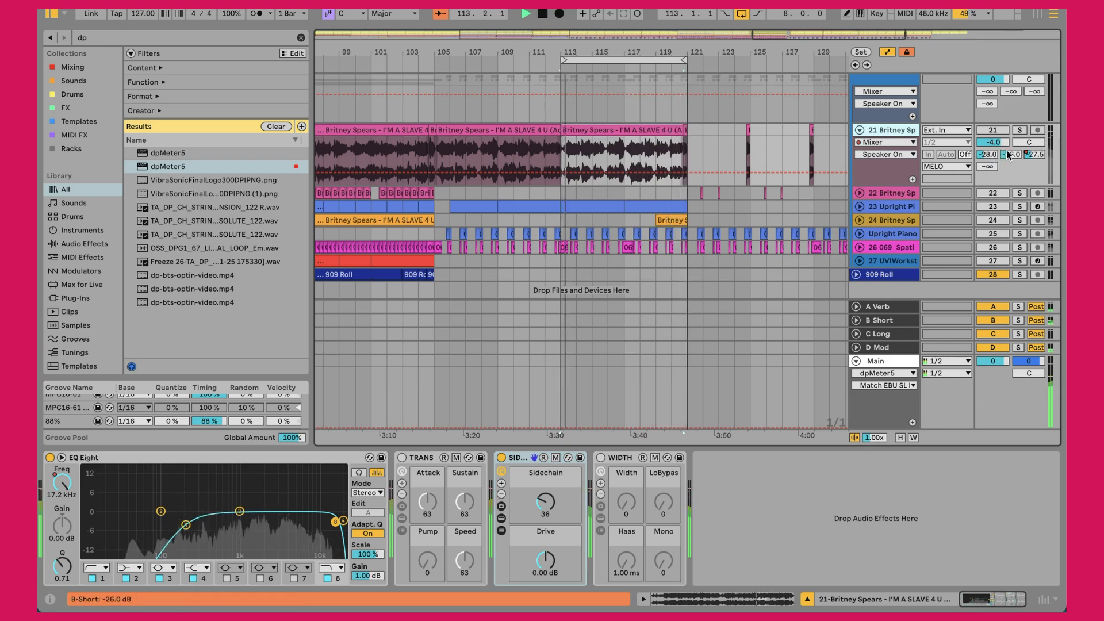
pyautogui.click(886, 306)
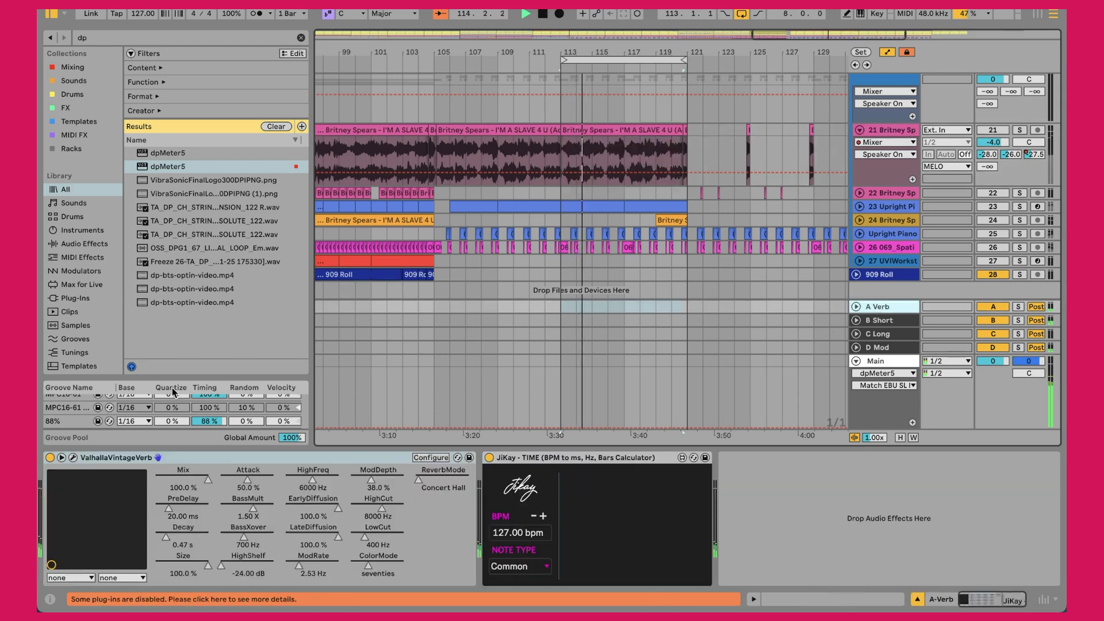
pyautogui.click(73, 458)
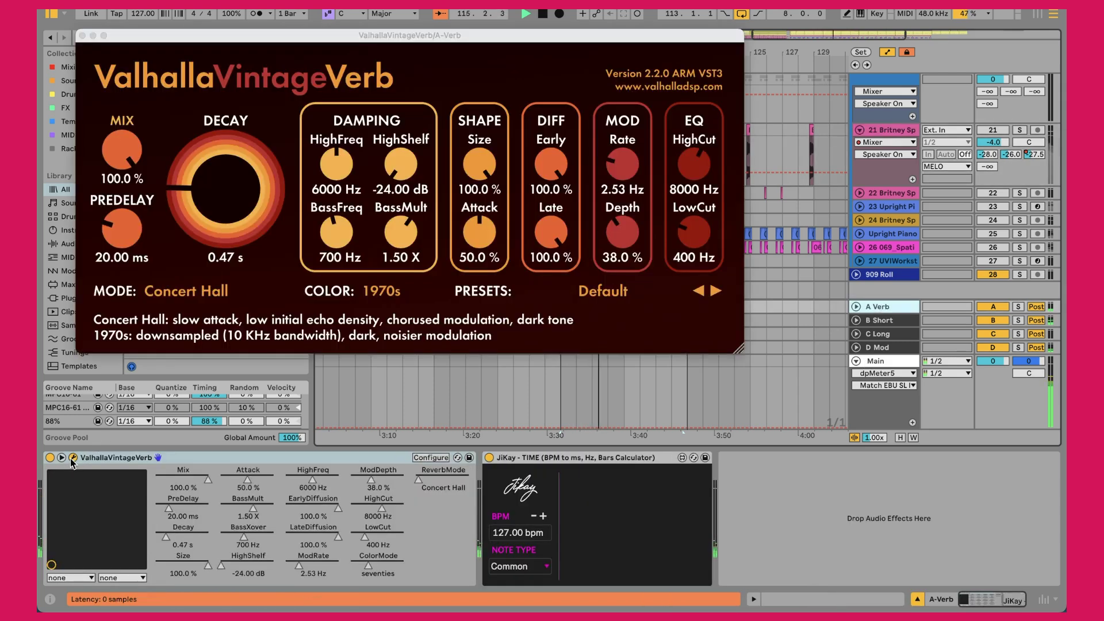
pyautogui.click(73, 457)
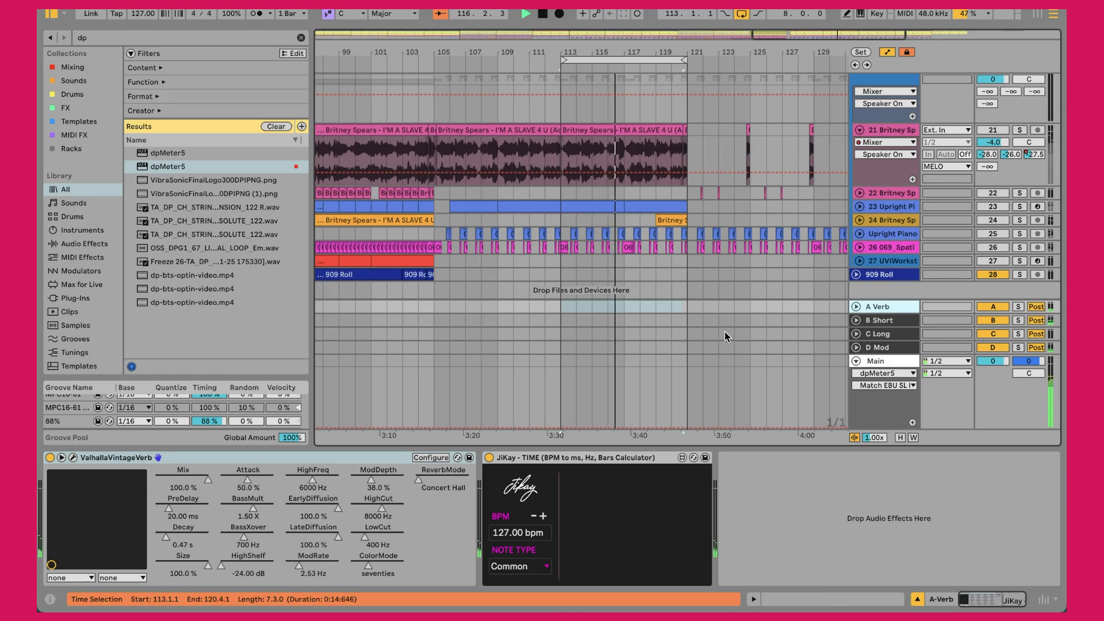
# Step: View the Echo settings on the B Short and C Long returns and the Chorus JUN-6 settings on D Mod
pyautogui.click(899, 322)
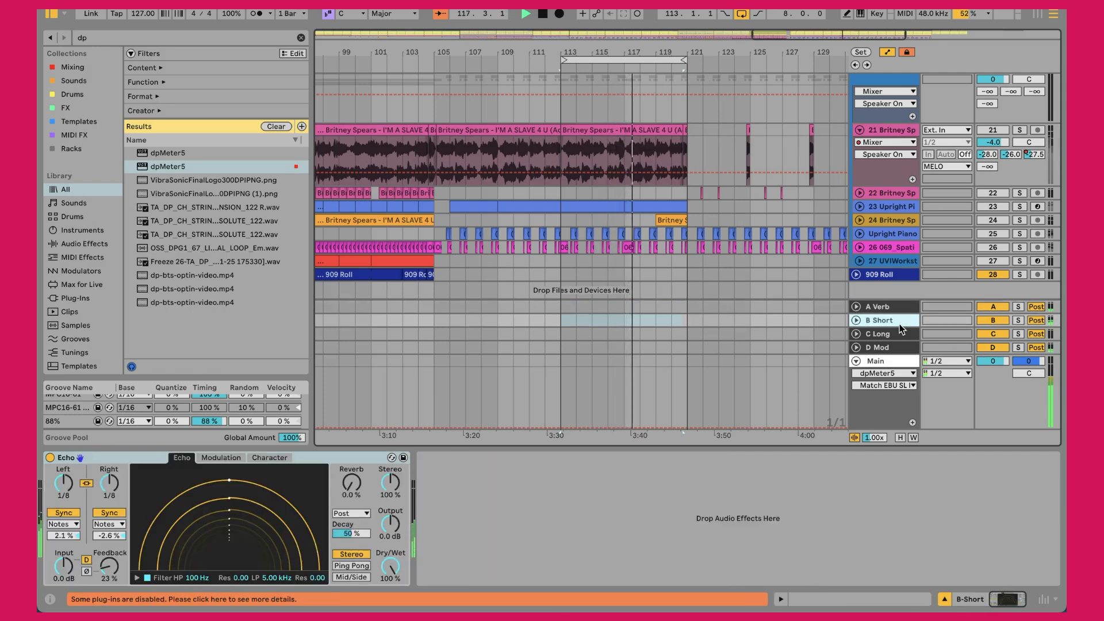
pyautogui.click(899, 334)
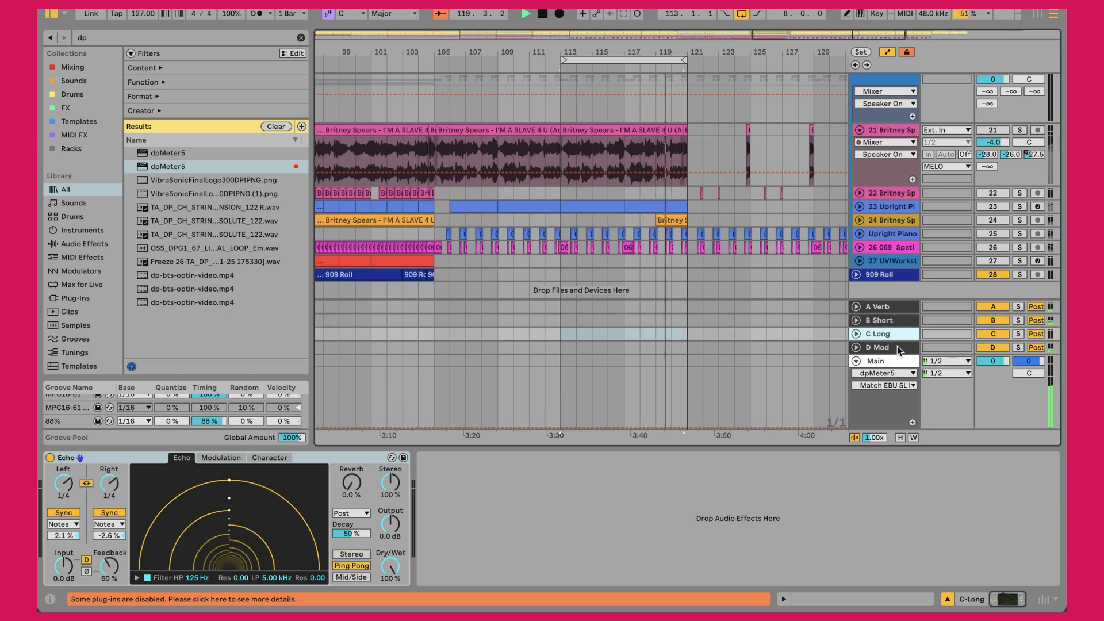
pyautogui.click(897, 346)
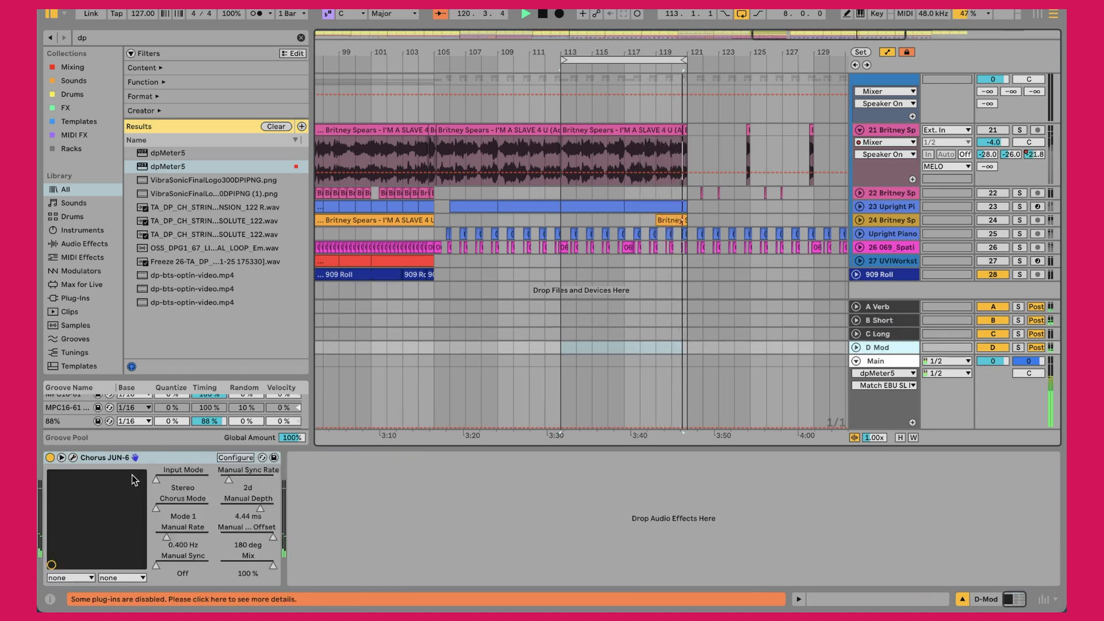
# Step: Solo vocal track 21 to hear it with its effects, turn the solo off and fold the track
pyautogui.click(901, 167)
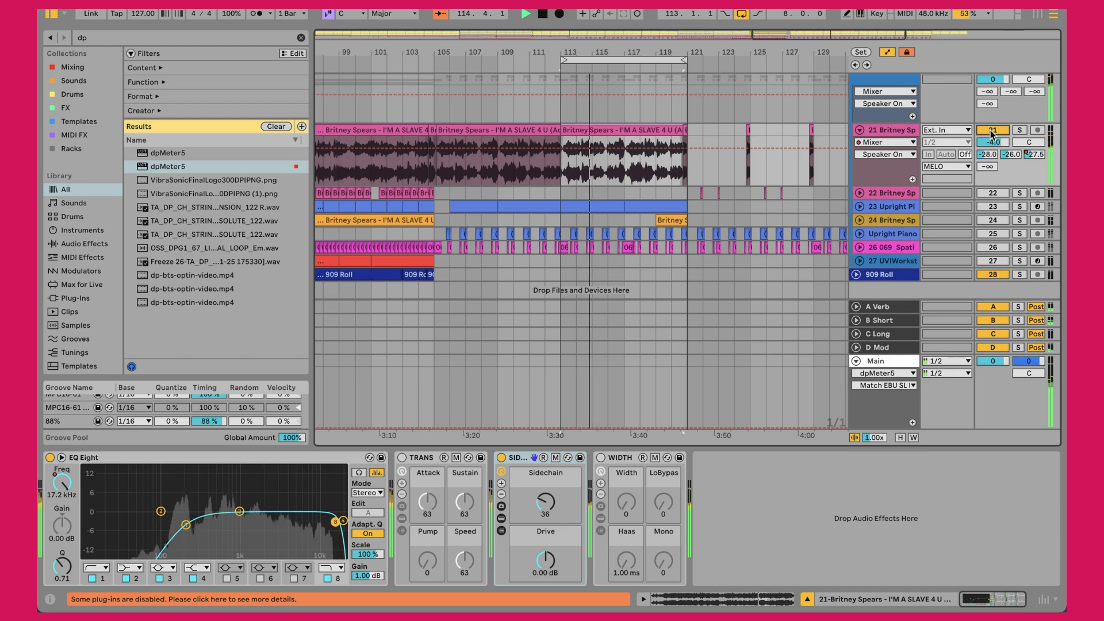
pyautogui.click(1019, 131)
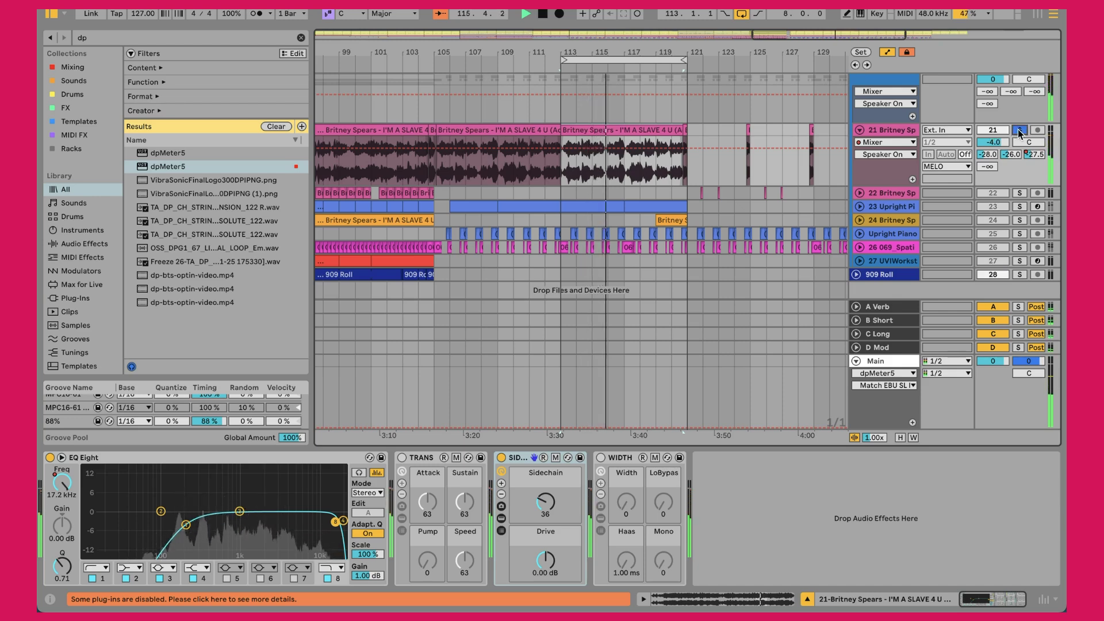
pyautogui.click(1018, 131)
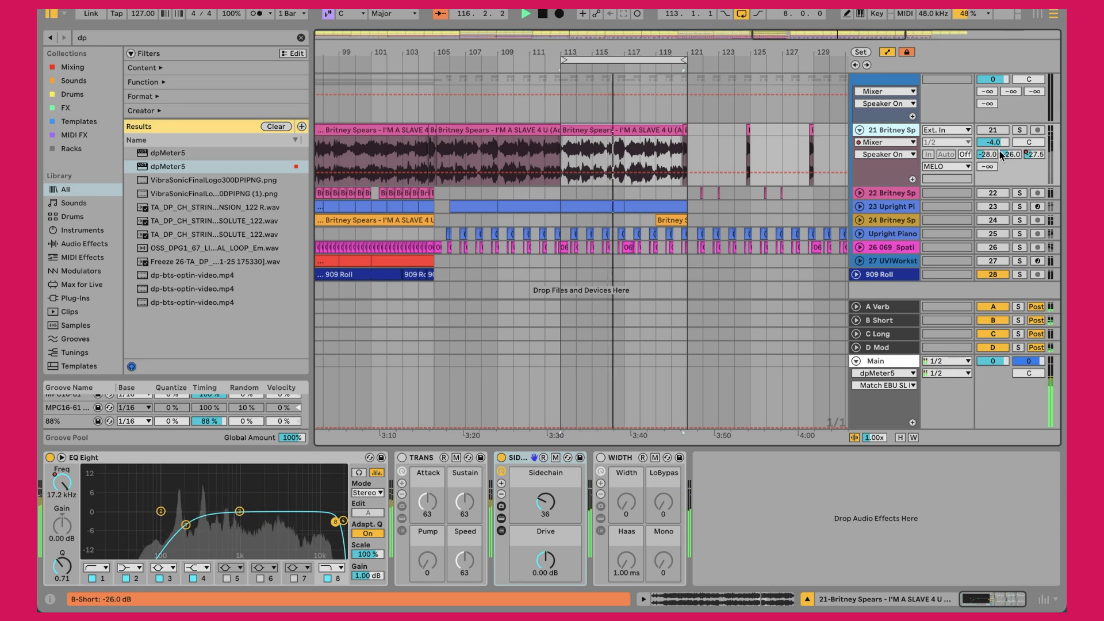
pyautogui.click(859, 131)
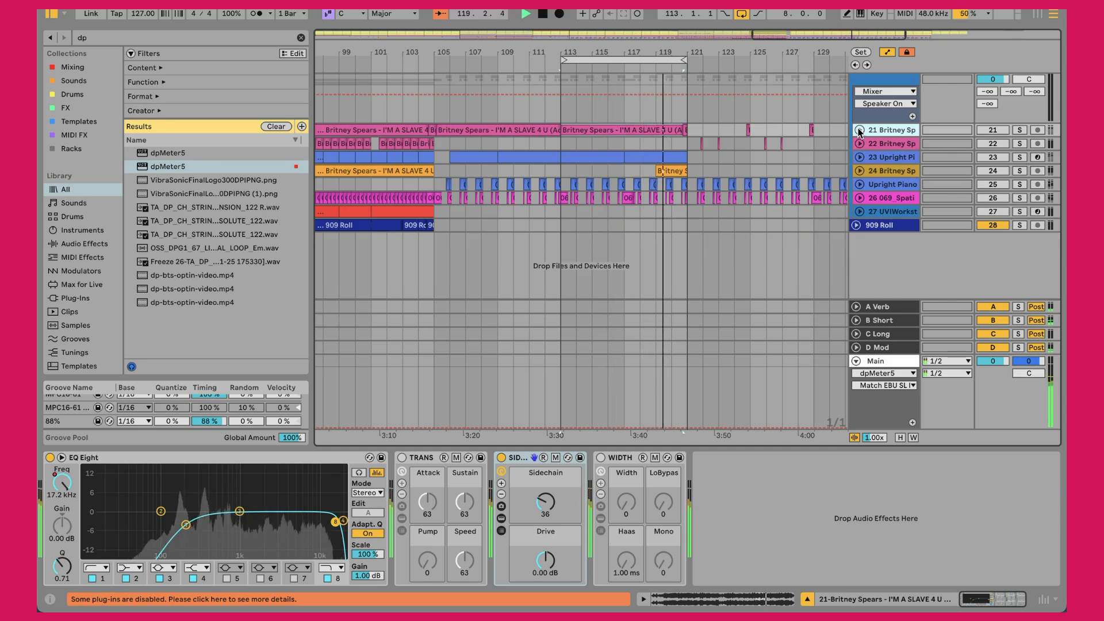
# Step: Unfold Upright Piano track 23 and open its MIDI clip at bar 117 in an enlarged clip view
pyautogui.hscroll(-2, 605, 150)
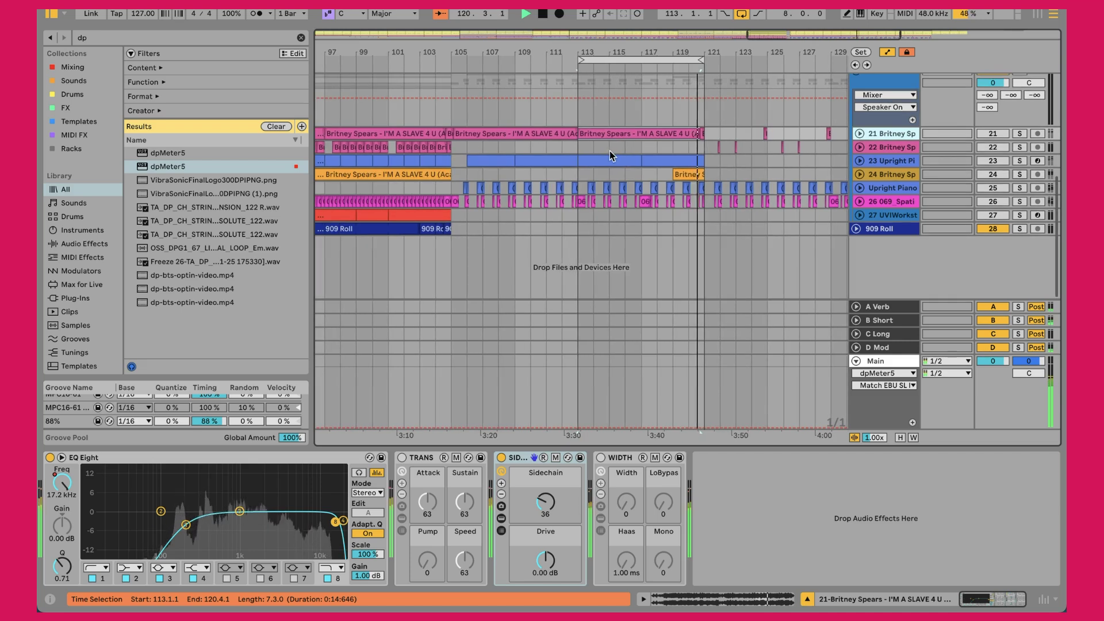
pyautogui.click(859, 160)
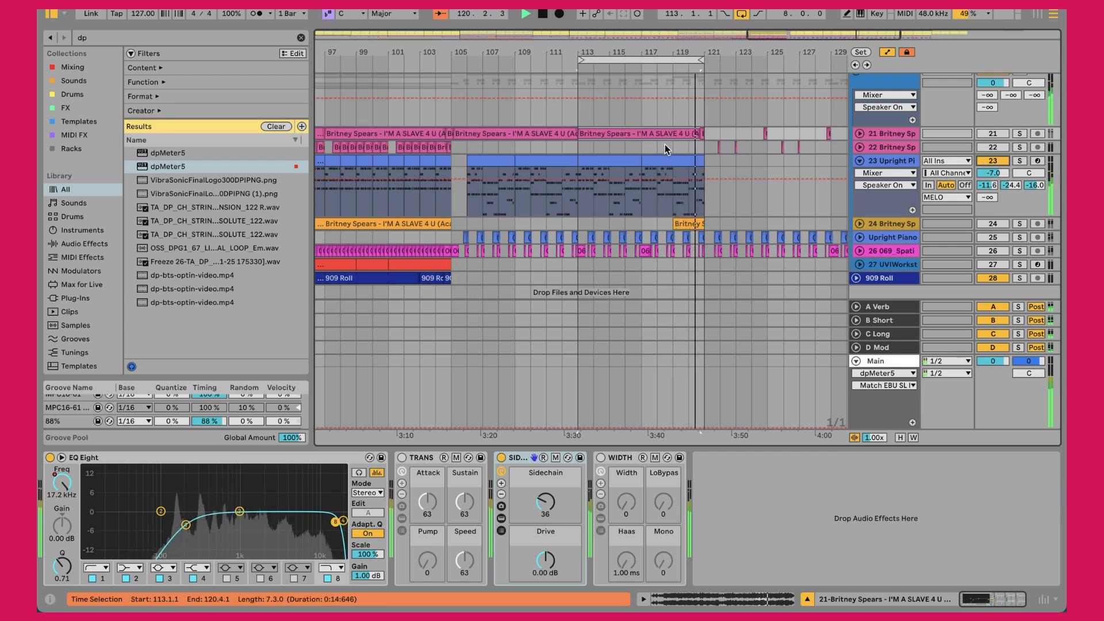
pyautogui.doubleClick(669, 164)
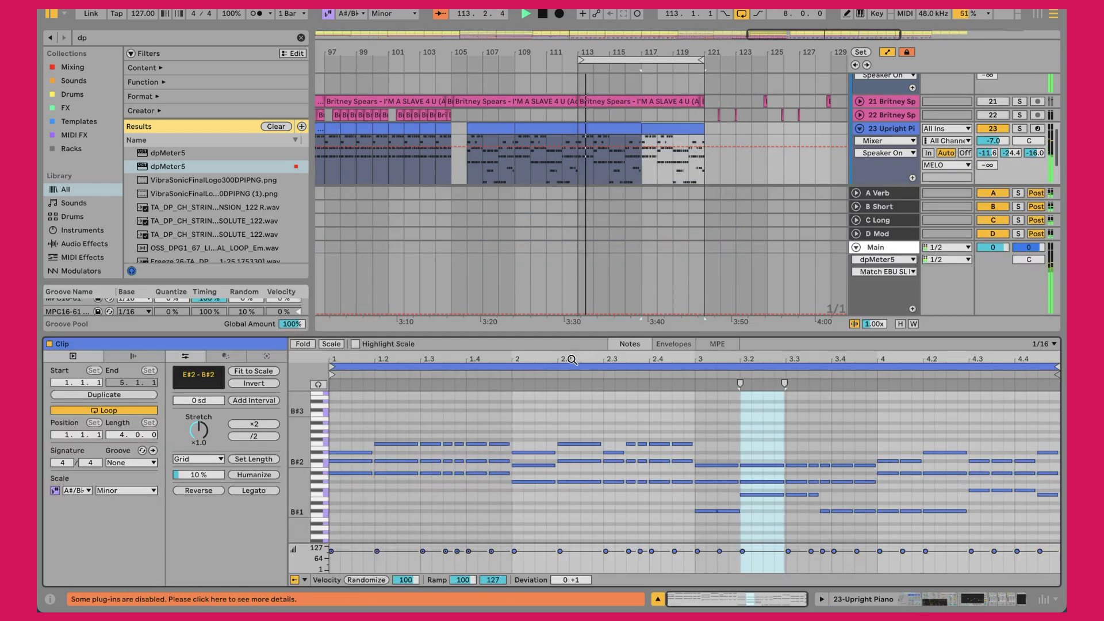
pyautogui.moveTo(570, 334); pyautogui.dragTo(564, 256)
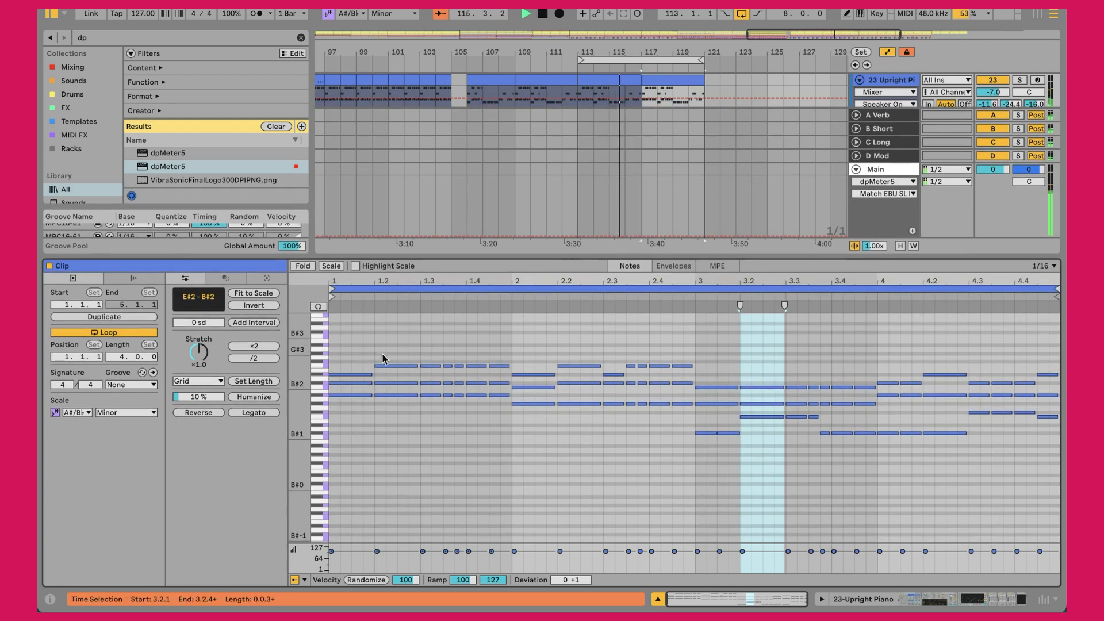
# Step: Highlight the chord notes in bar 1 of the piano clip to examine the progression, and clear the note selection
pyautogui.moveTo(343, 345); pyautogui.dragTo(510, 443)
pyautogui.click(468, 446)
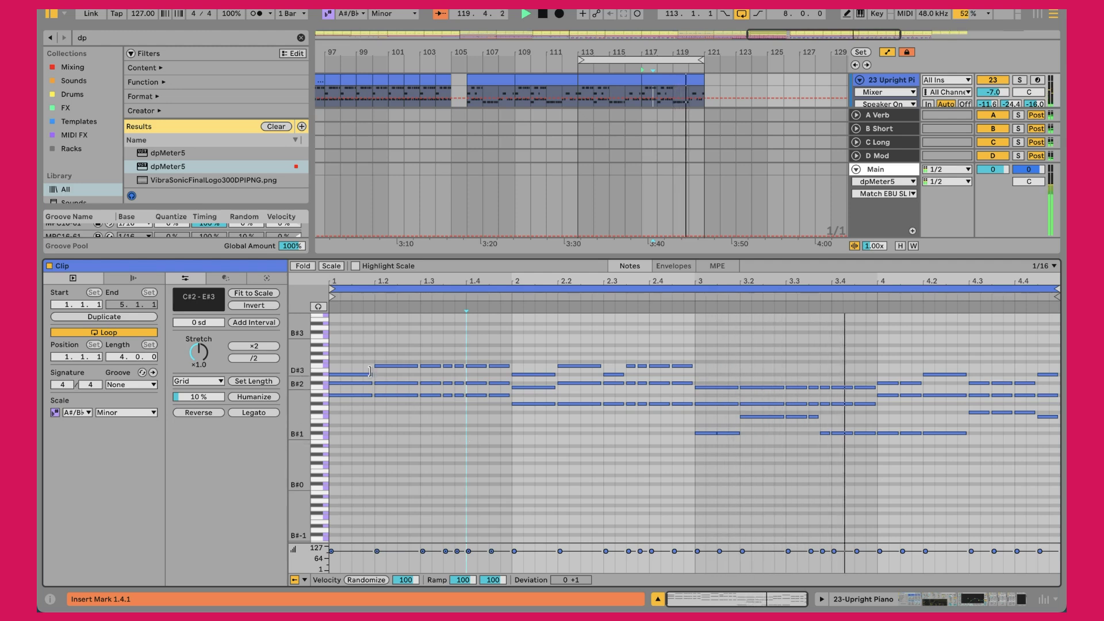
pyautogui.moveTo(346, 347); pyautogui.dragTo(347, 424)
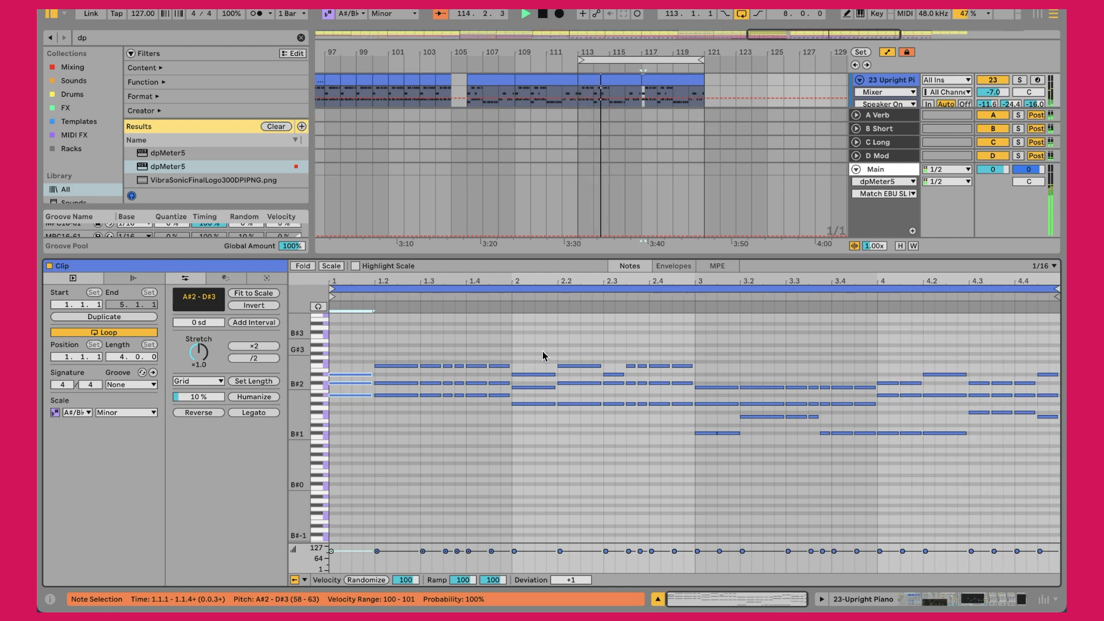
pyautogui.click(563, 366)
pyautogui.click(572, 373)
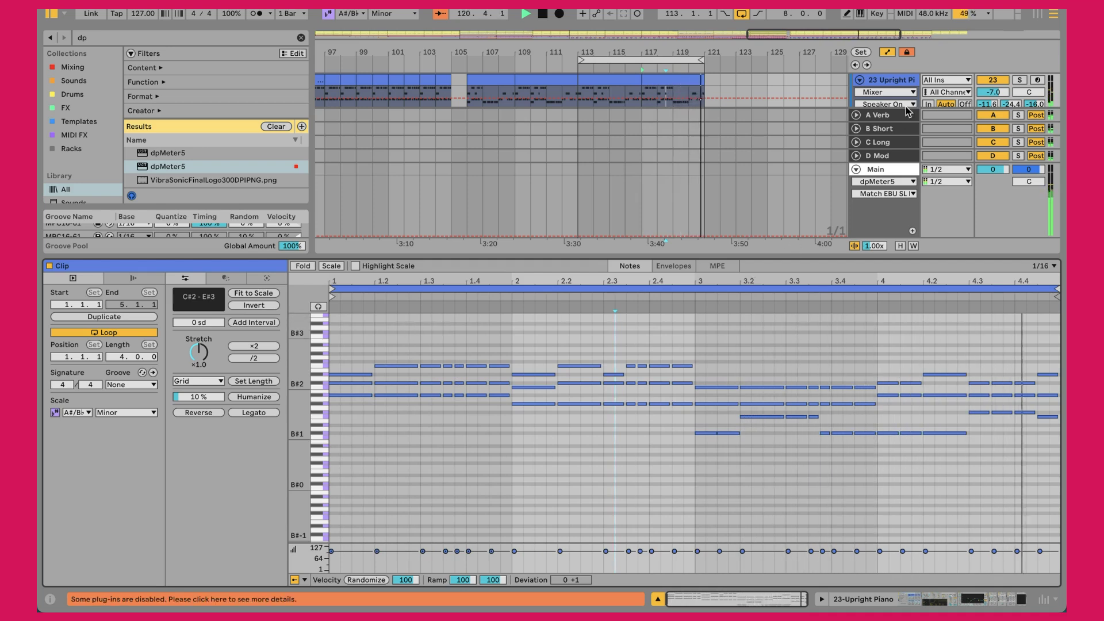
# Step: Show the device chain of track 23 and look at its Upright Piano instrument rack
pyautogui.click(885, 81)
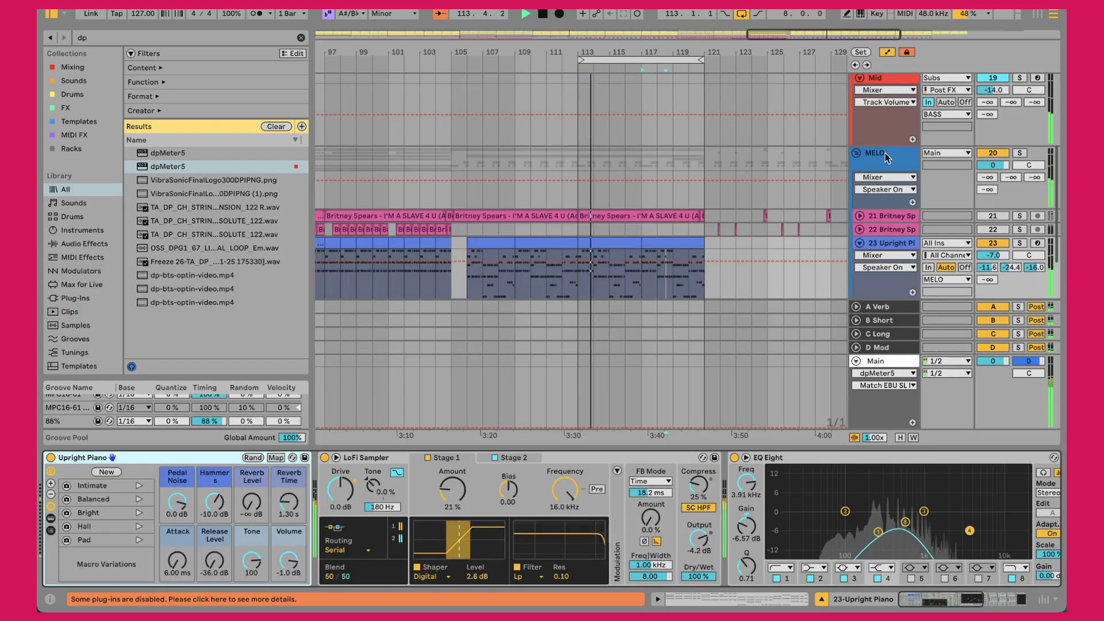
pyautogui.scroll(-3, 762, 152)
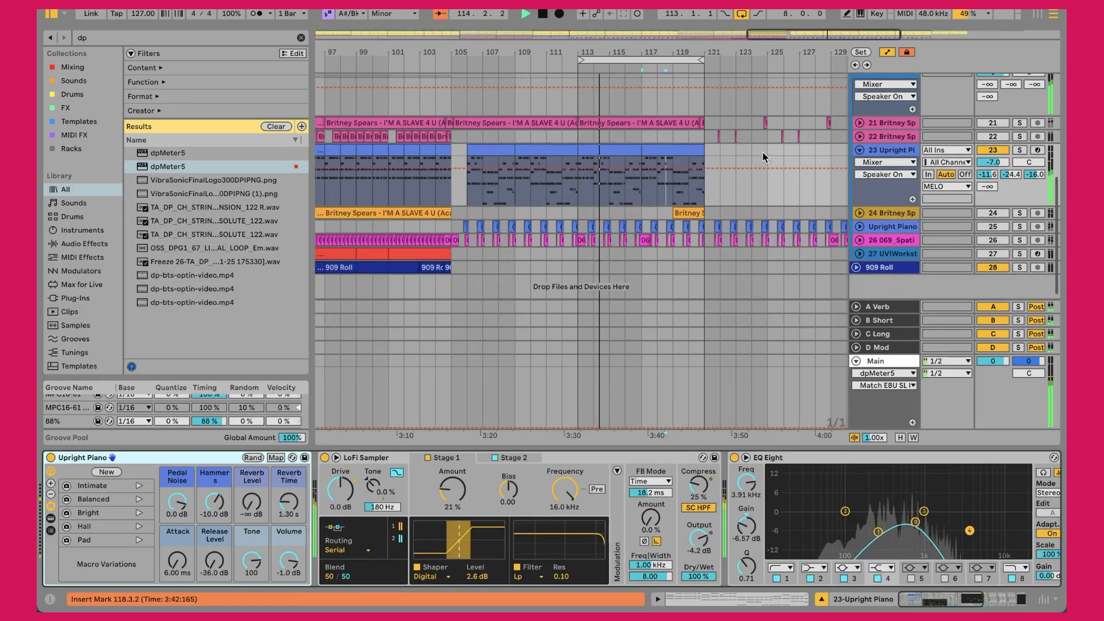
pyautogui.click(895, 154)
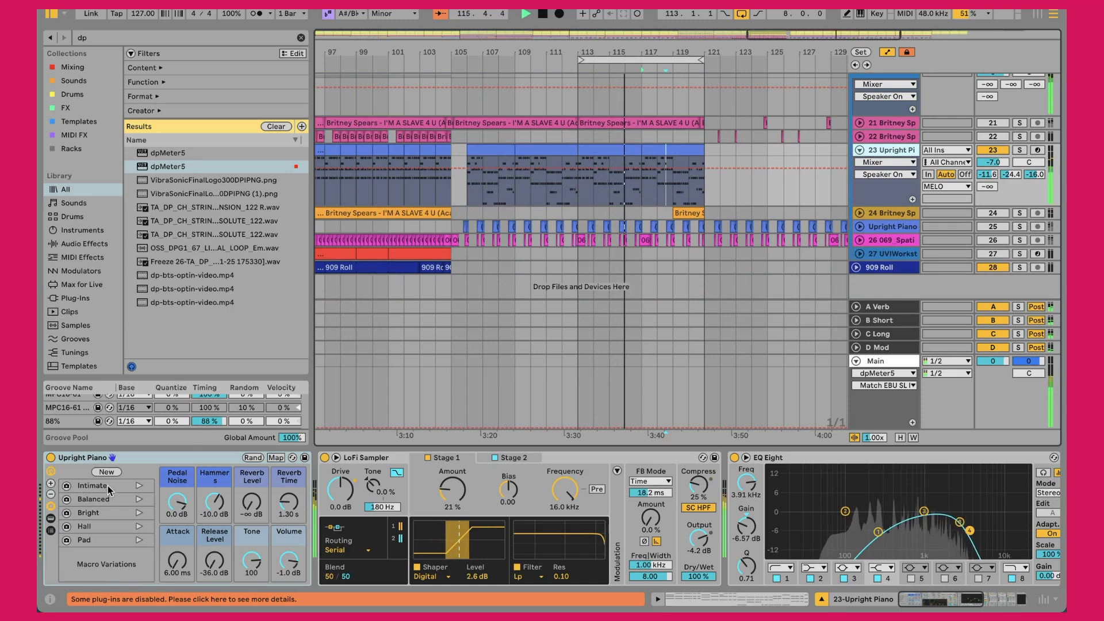
pyautogui.click(190, 460)
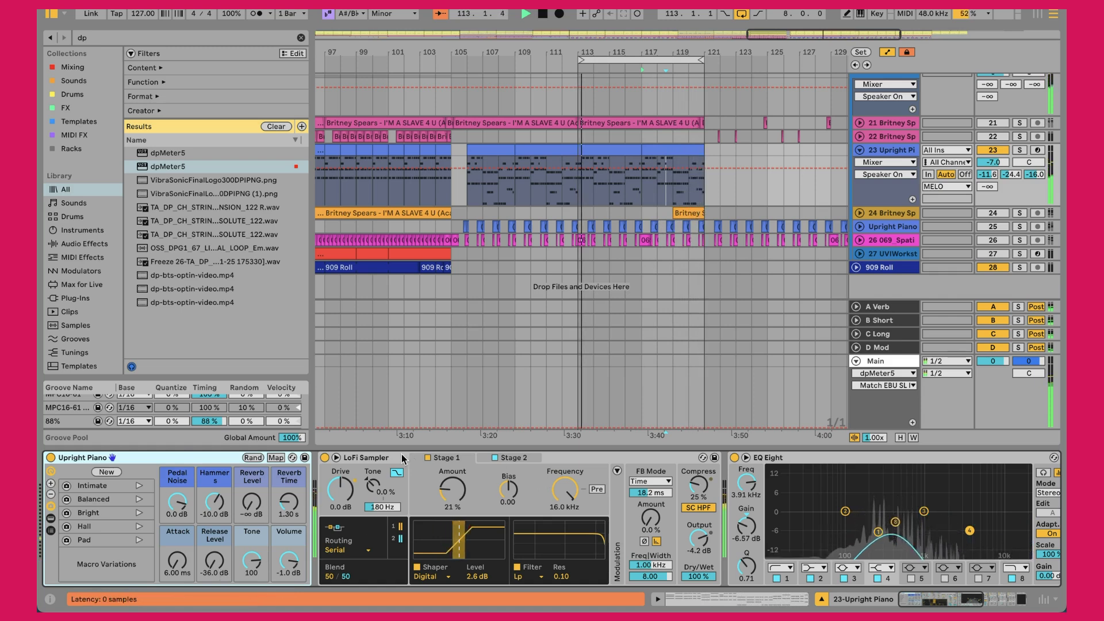
# Step: Switch the piano's LoFi Sampler off and on again to compare the sound, and inspect the EQ Eight curve after it
pyautogui.click(348, 458)
pyautogui.click(325, 457)
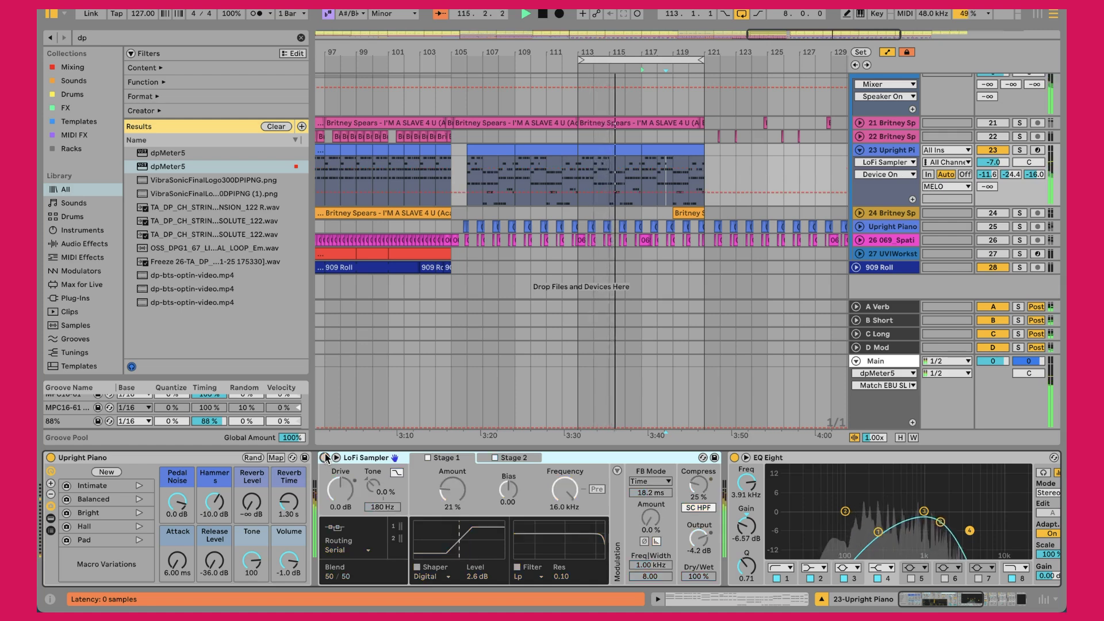
pyautogui.click(326, 458)
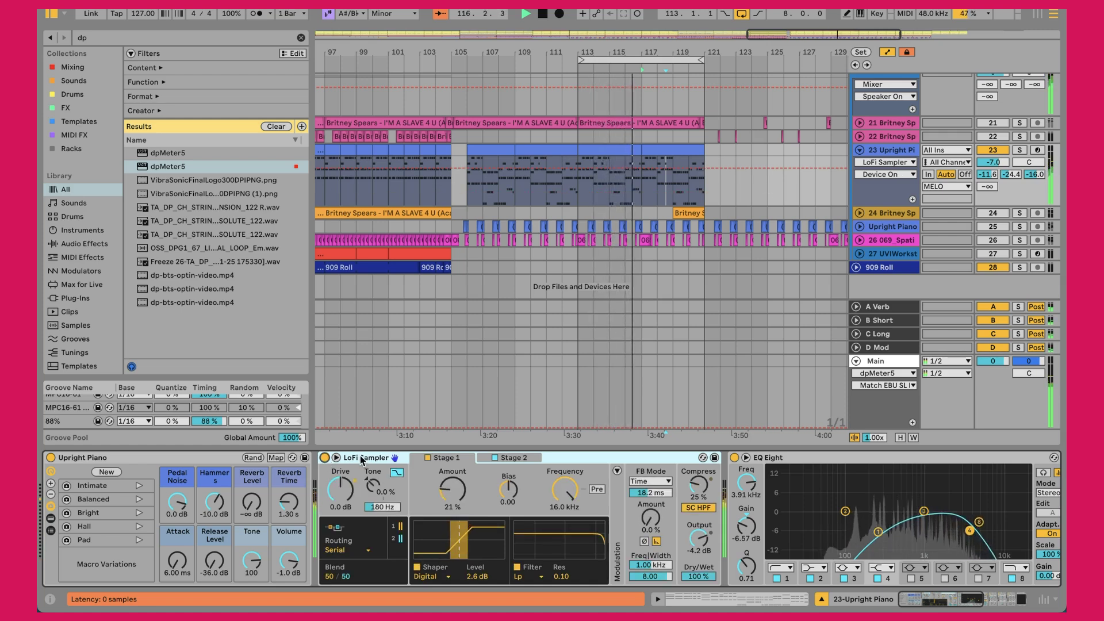
pyautogui.hscroll(5, 643, 460)
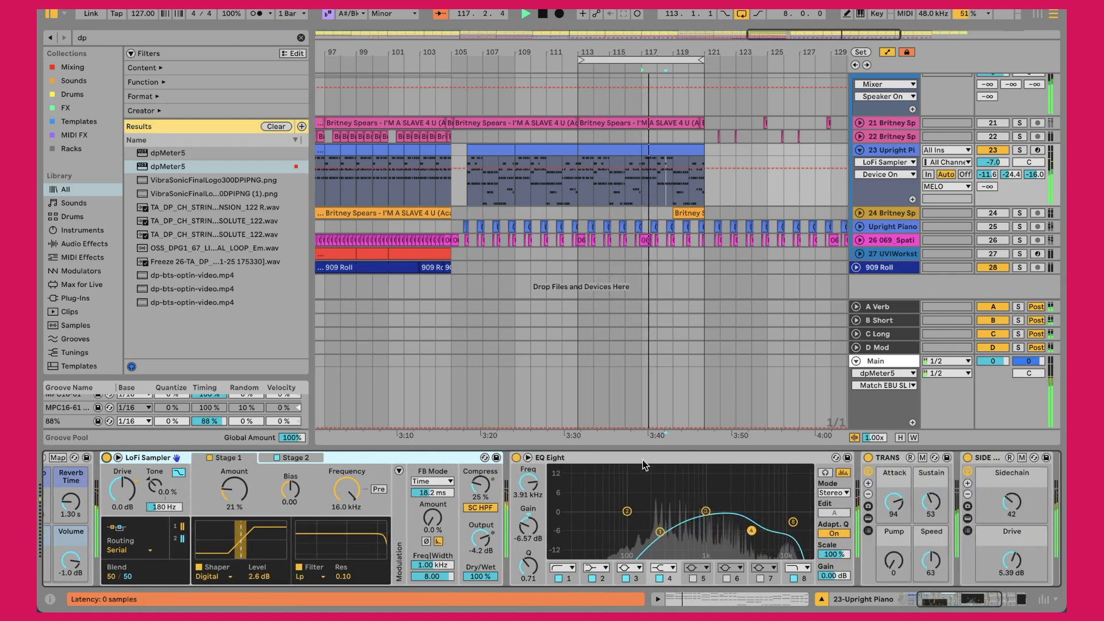
pyautogui.click(651, 460)
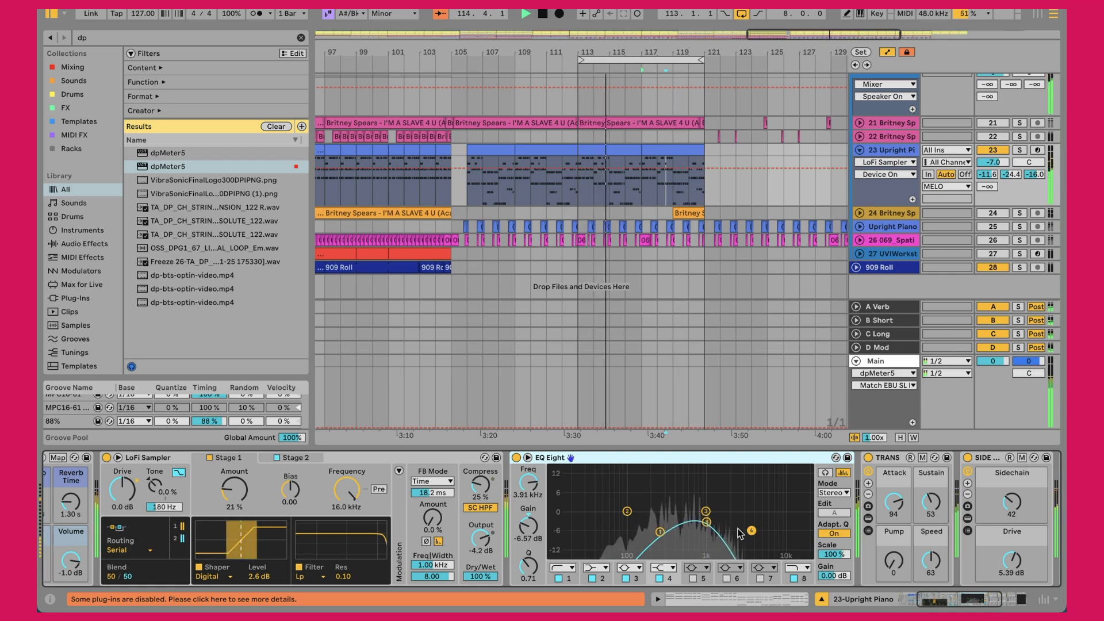
# Step: Unfold the piano's TRANS rack to look at the kHs Transient Shaper, and fold the rack back to its macros
pyautogui.hscroll(5, 737, 529)
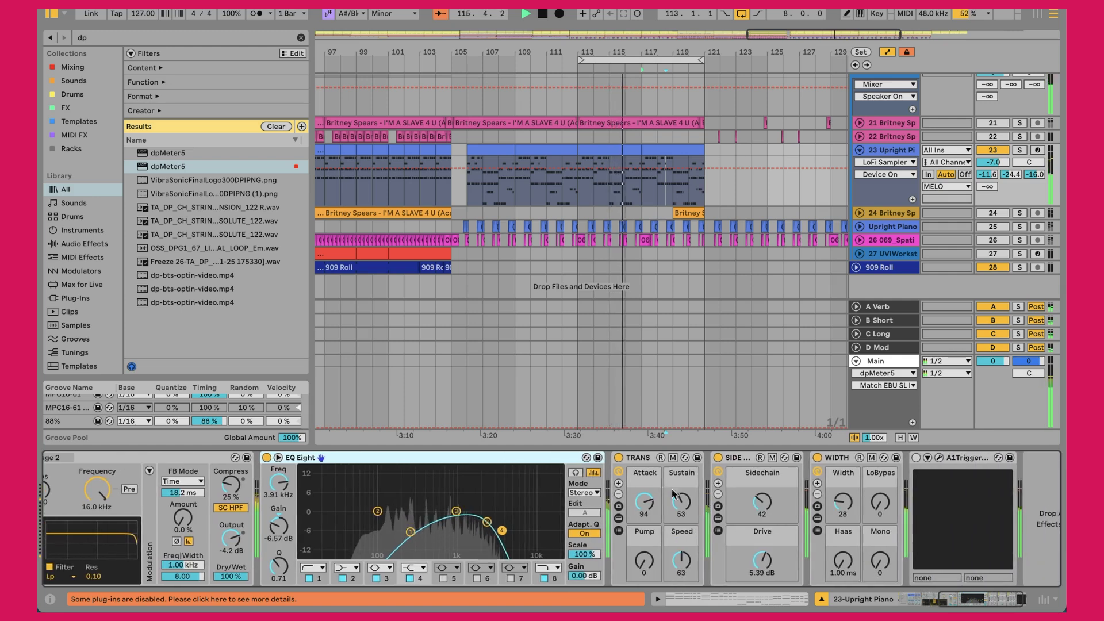
pyautogui.click(672, 493)
pyautogui.click(618, 518)
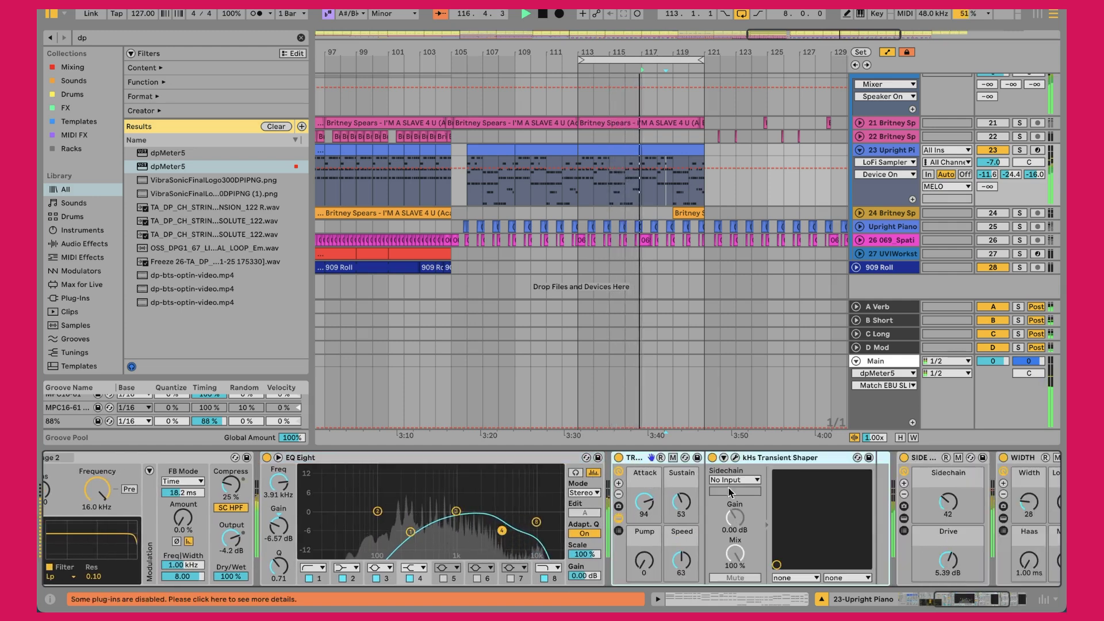
pyautogui.click(735, 457)
pyautogui.click(621, 517)
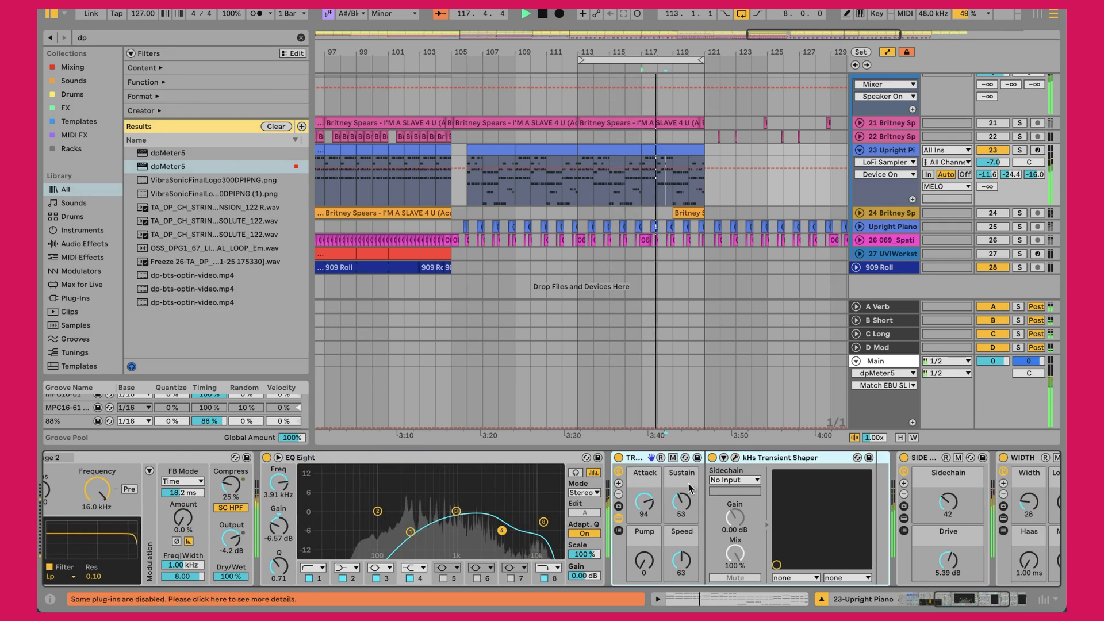
pyautogui.click(619, 516)
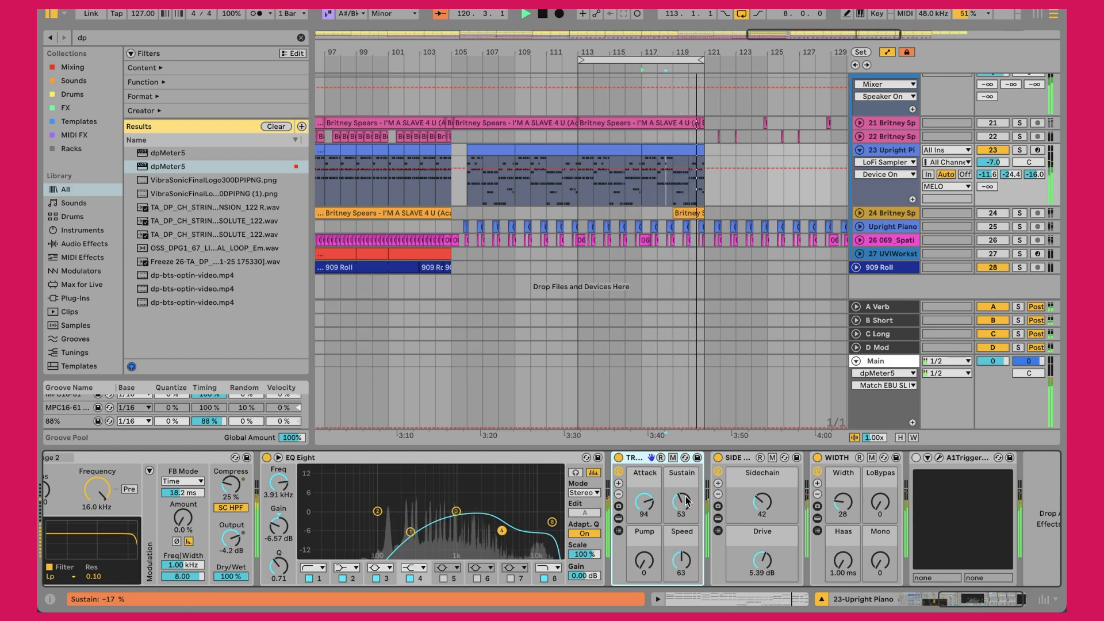
# Step: Check the Sidechain and Drive macros of the piano's SIDE + SAT rack, view its Utility, Shaper and Saturator devices, and fold the rack
pyautogui.click(762, 504)
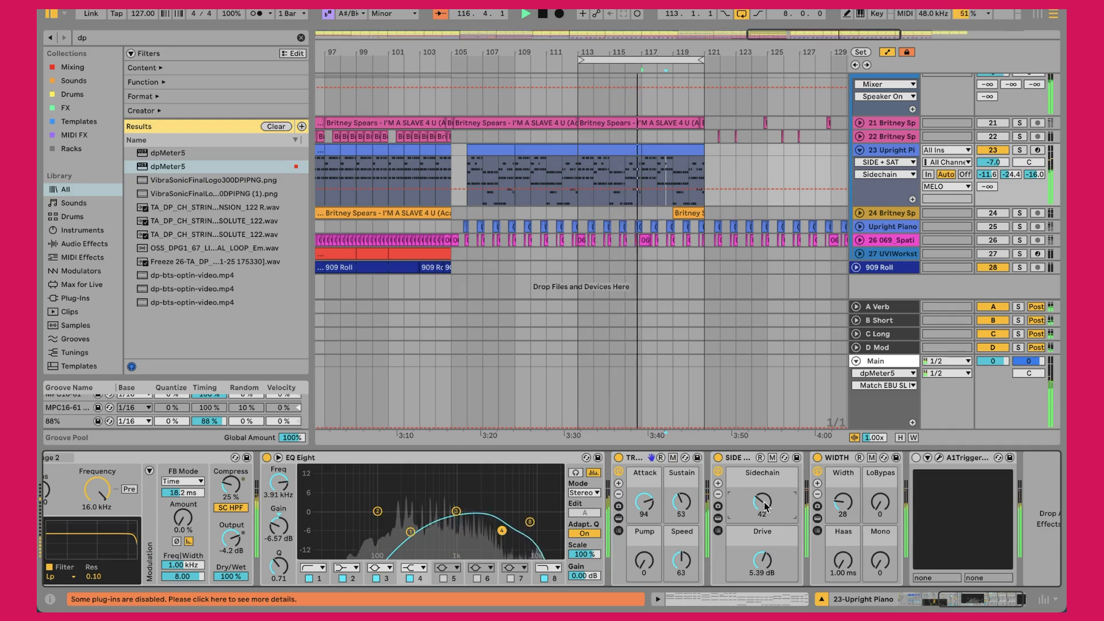
pyautogui.click(718, 531)
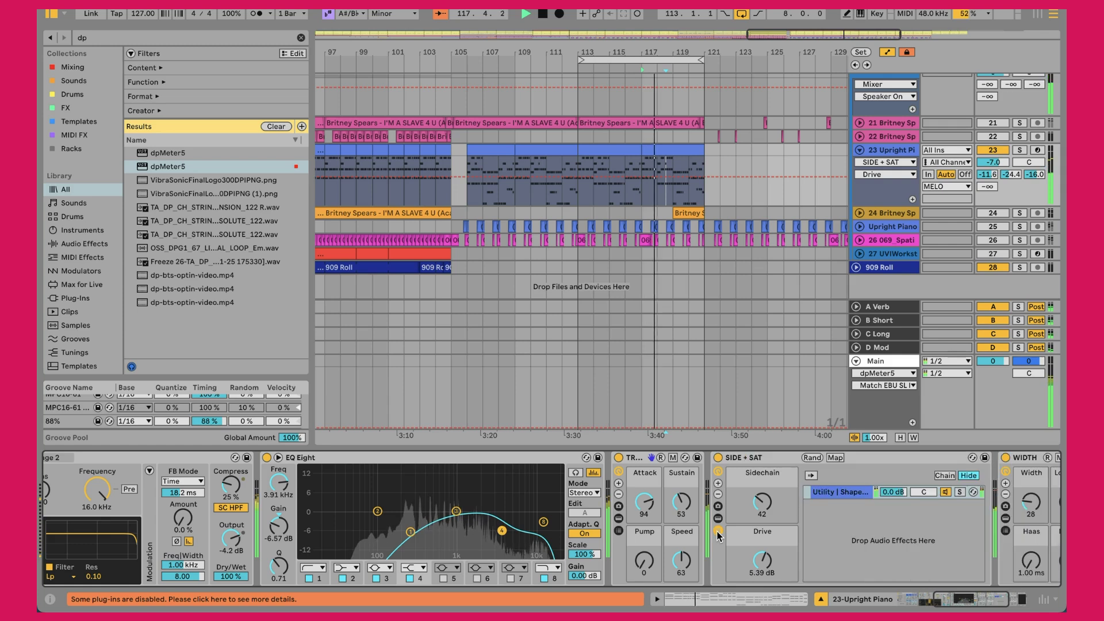
pyautogui.hscroll(5, 814, 546)
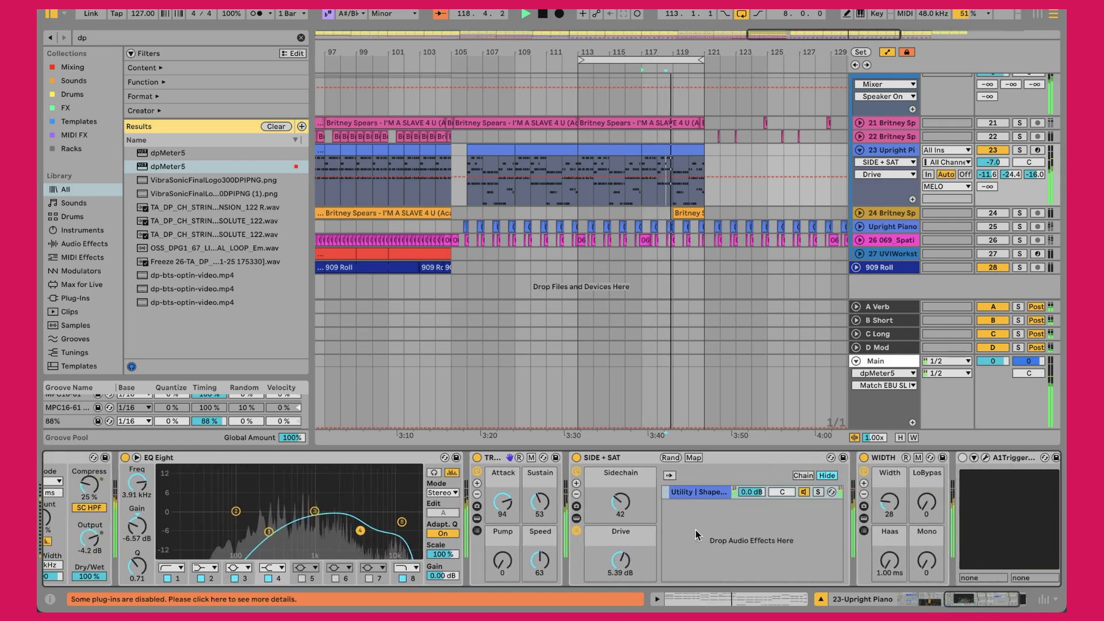
pyautogui.click(576, 530)
pyautogui.hscroll(5, 684, 526)
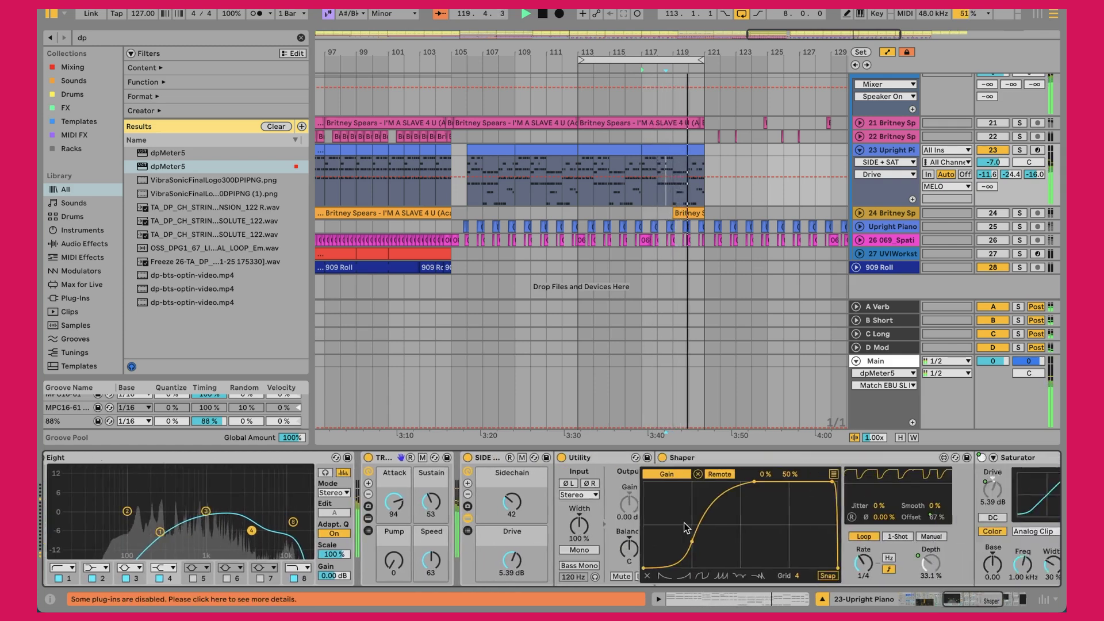
pyautogui.hscroll(-5, 684, 526)
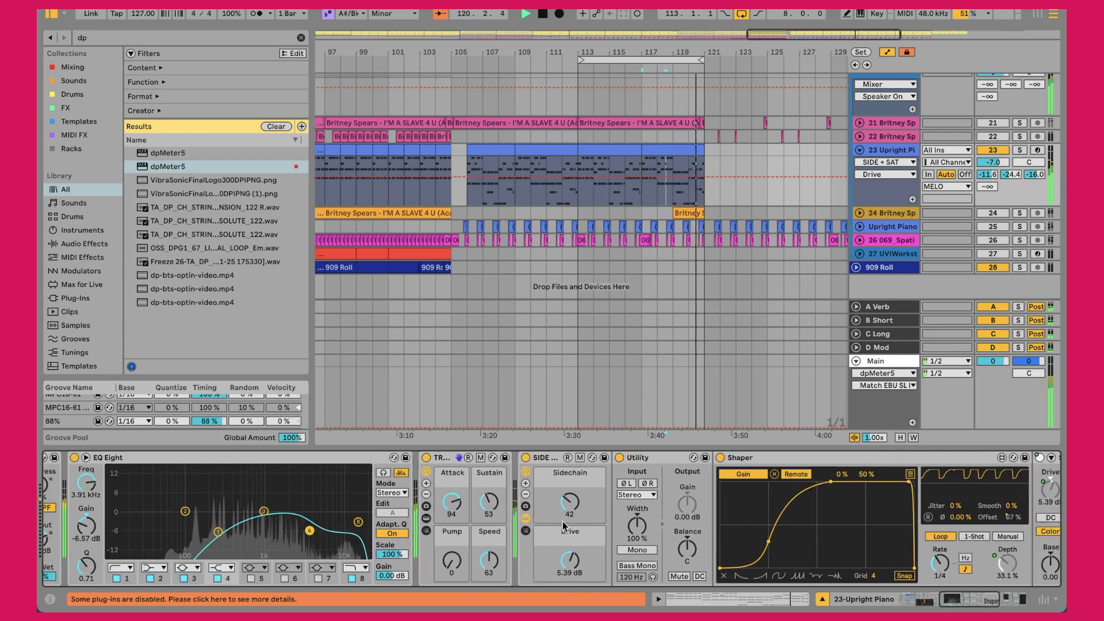
pyautogui.click(524, 519)
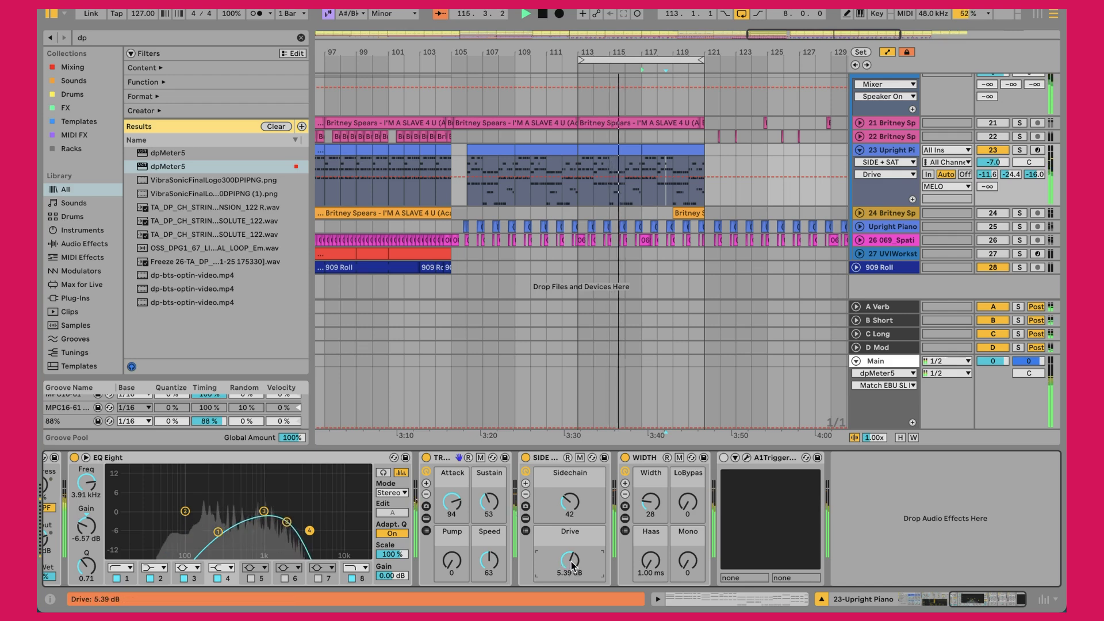
# Step: Unfold the piano's WIDTH rack and open the Wider plug-in window to view its settings
pyautogui.click(649, 458)
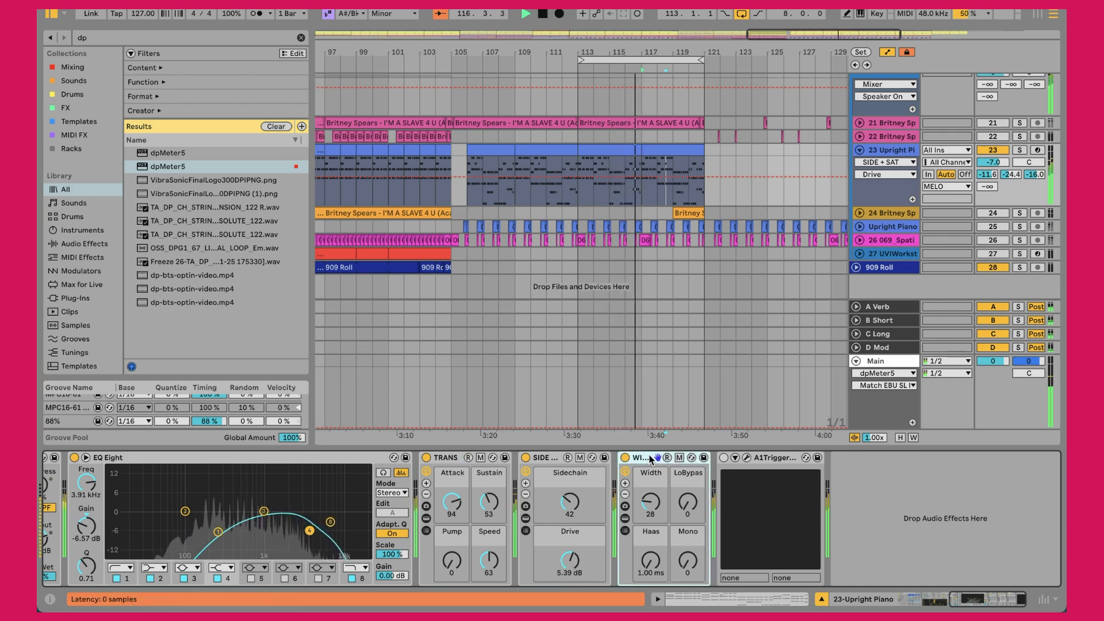
pyautogui.click(624, 518)
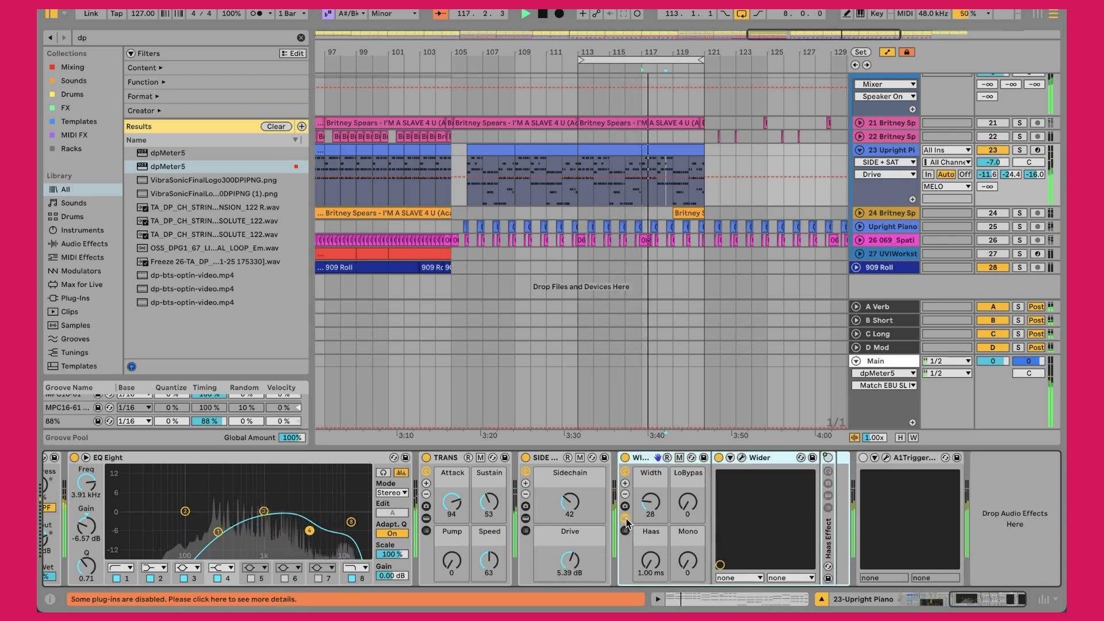
pyautogui.click(741, 458)
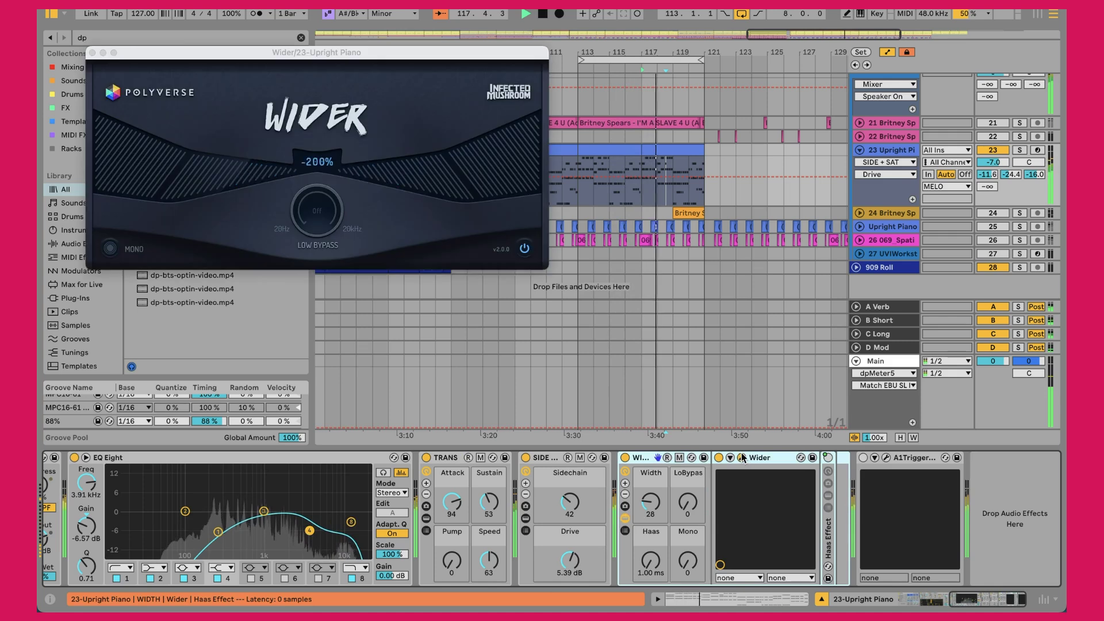
# Step: Close the Wider plug-in window, fold the piano's WIDTH rack back to its macros, and return to the start of the device chain
pyautogui.click(91, 52)
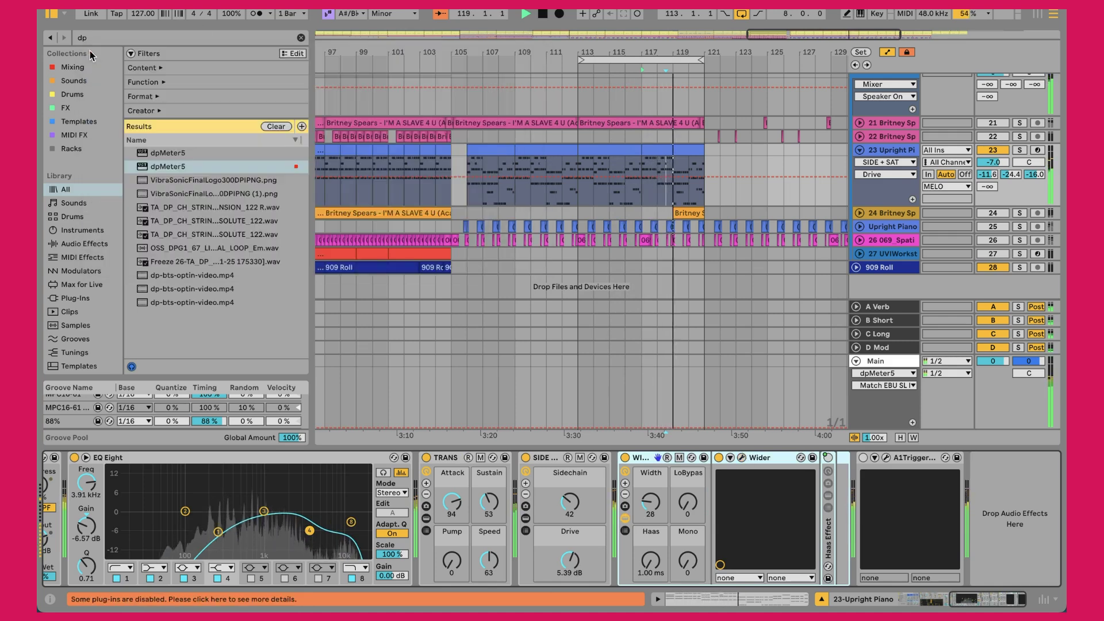
pyautogui.click(625, 506)
pyautogui.click(625, 518)
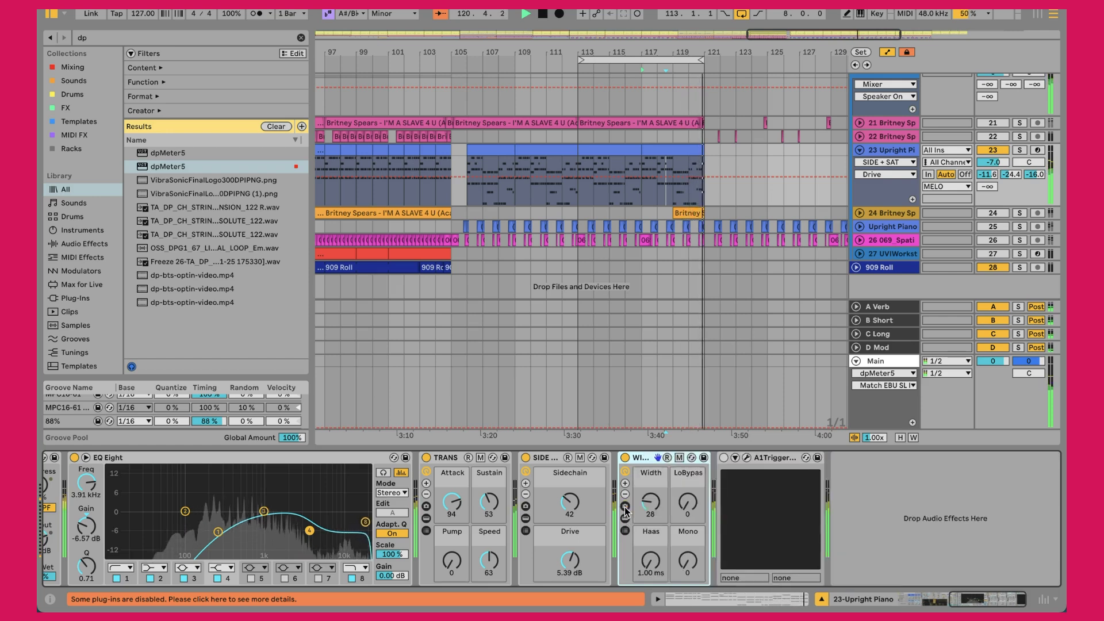
pyautogui.click(625, 506)
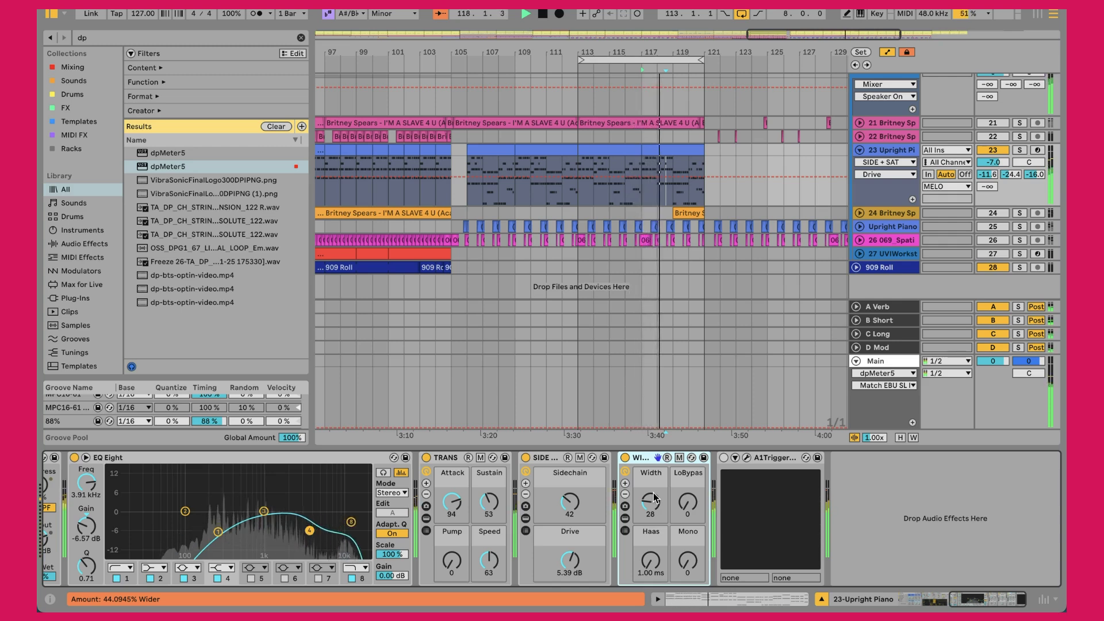
pyautogui.hscroll(-5, 659, 456)
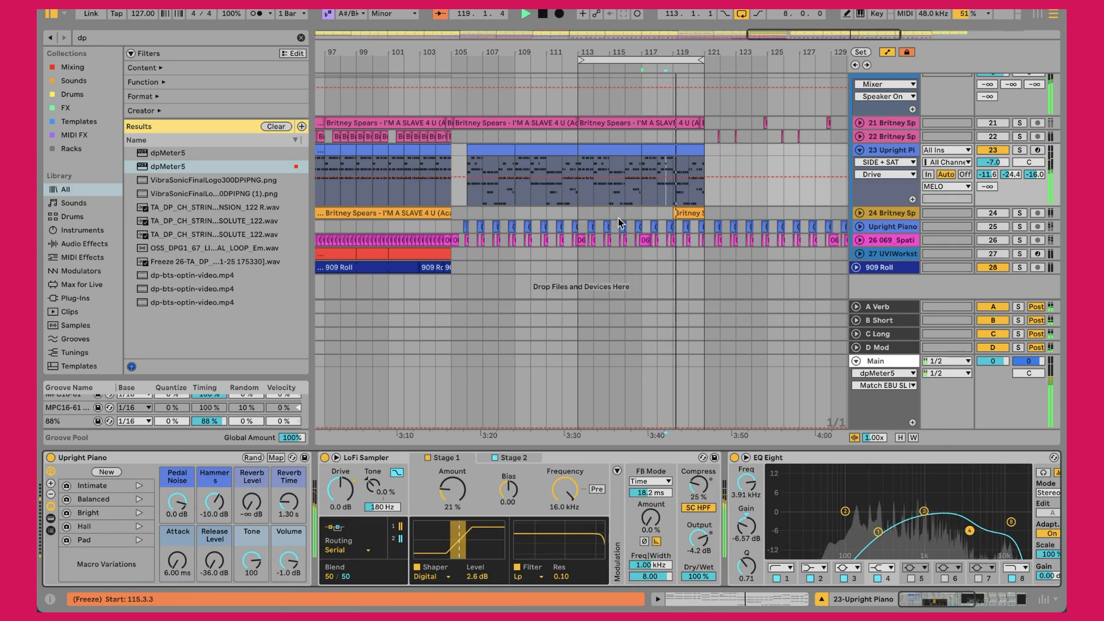
# Step: Look over the piano and vocal clips across the whole arrangement, and play from the locator at bar 33
pyautogui.moveTo(582, 52); pyautogui.dragTo(582, 40)
pyautogui.hscroll(-5, 667, 110)
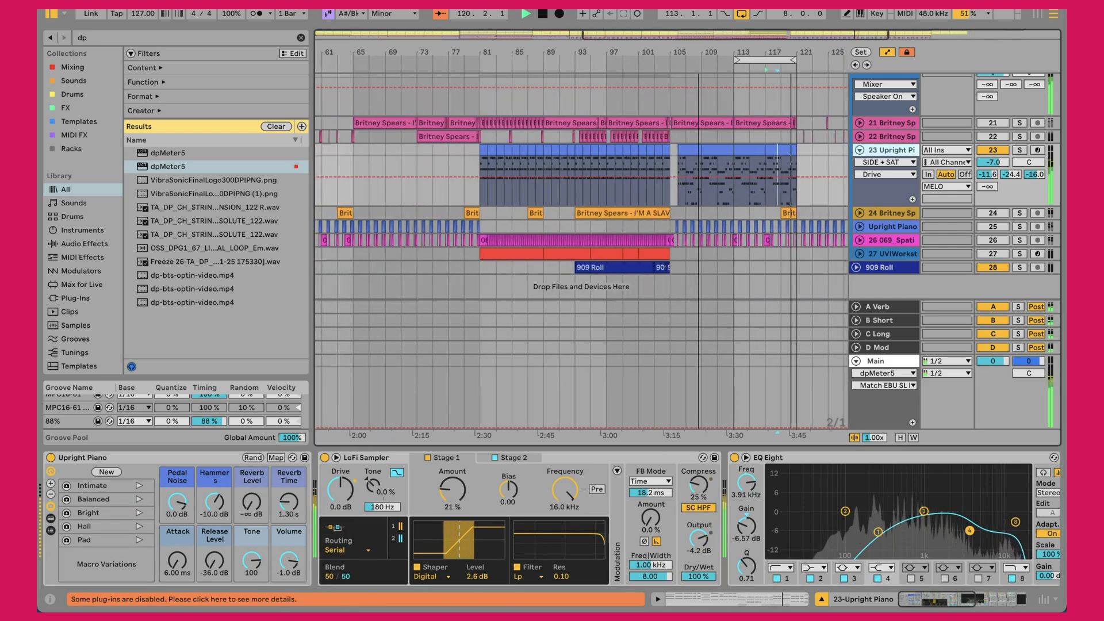
pyautogui.scroll(10, 666, 110)
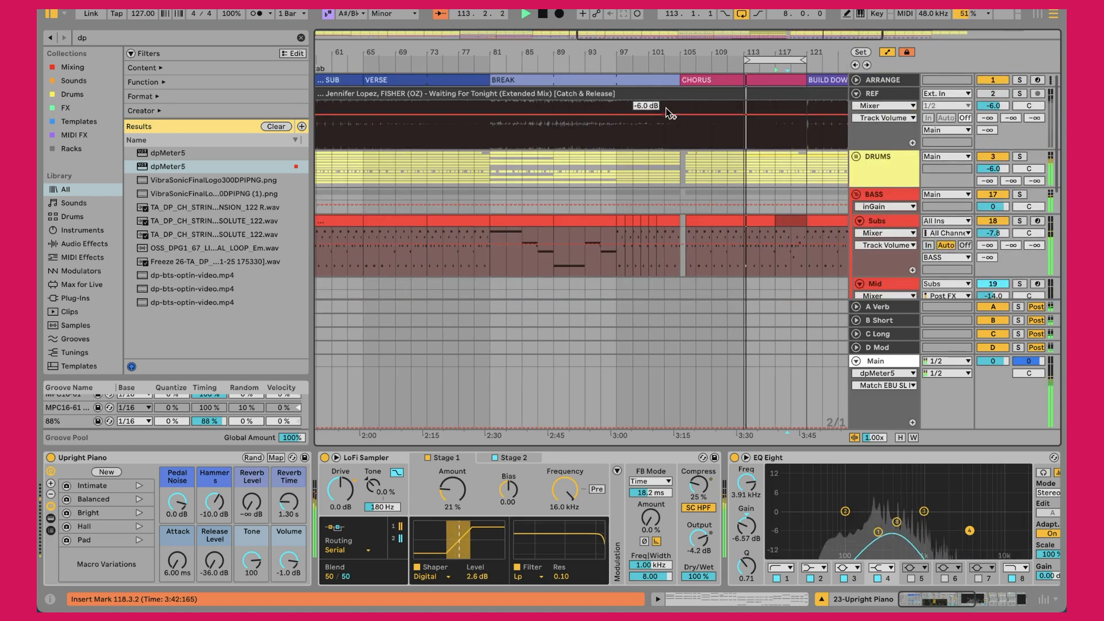
pyautogui.scroll(-15, 667, 110)
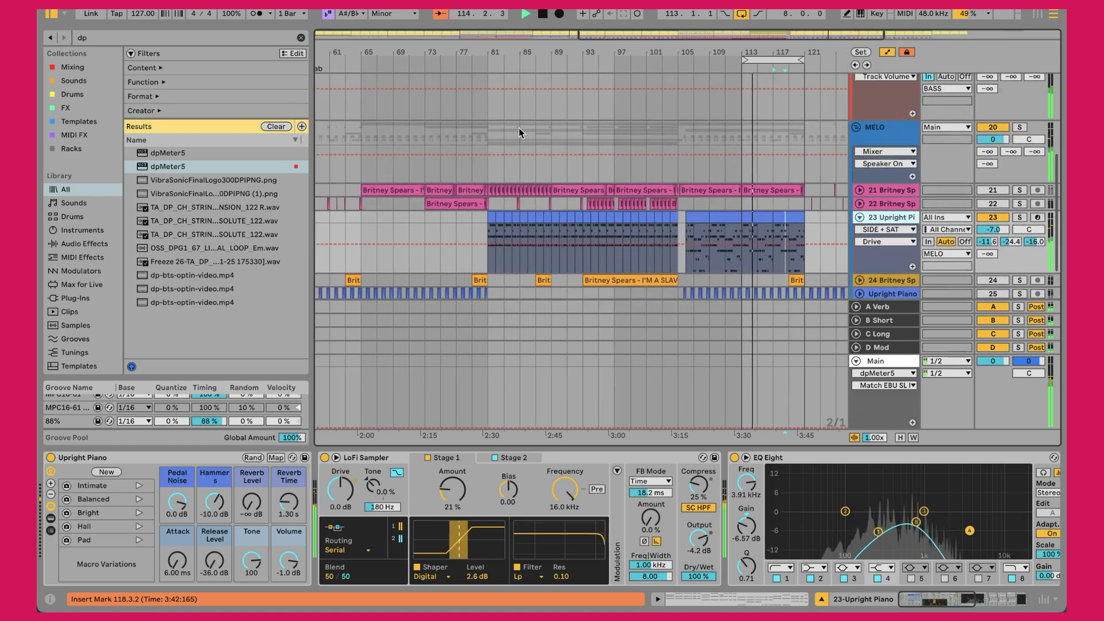
pyautogui.hscroll(-10, 518, 128)
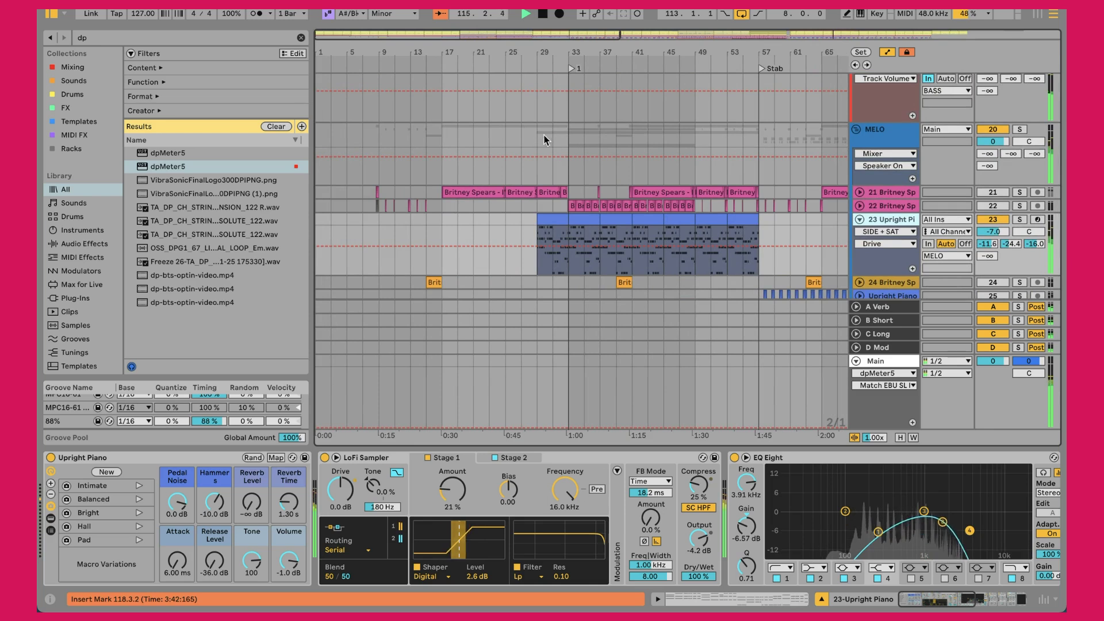
pyautogui.click(573, 140)
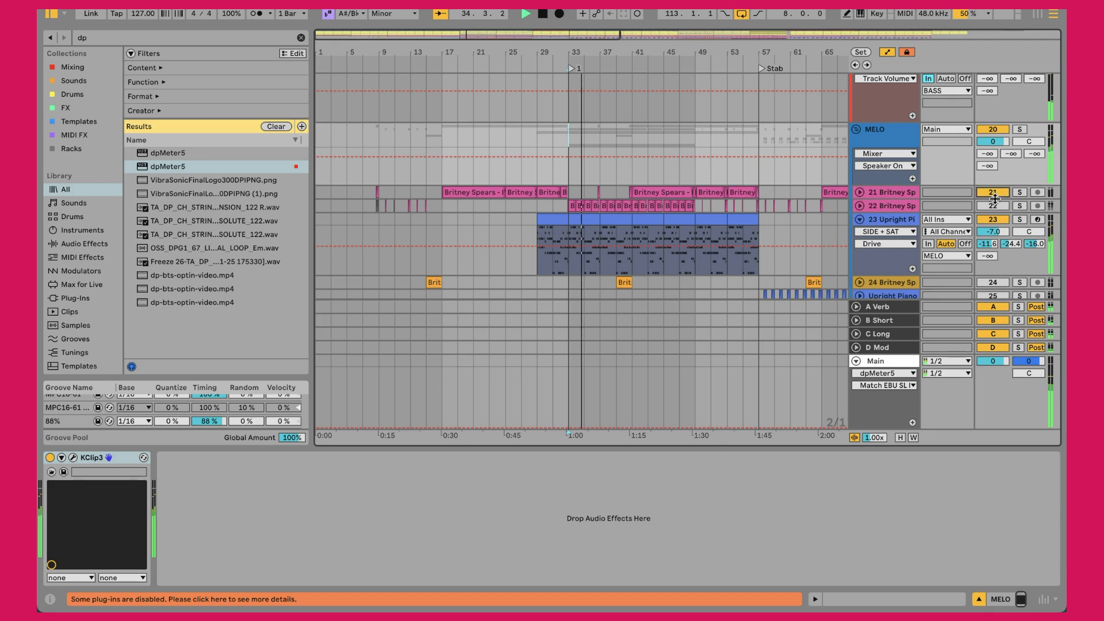
# Step: Unfold vocal track 22 to view its chopped clips and devices, toggle its solo on and off, and fold the track
pyautogui.click(862, 205)
pyautogui.click(885, 205)
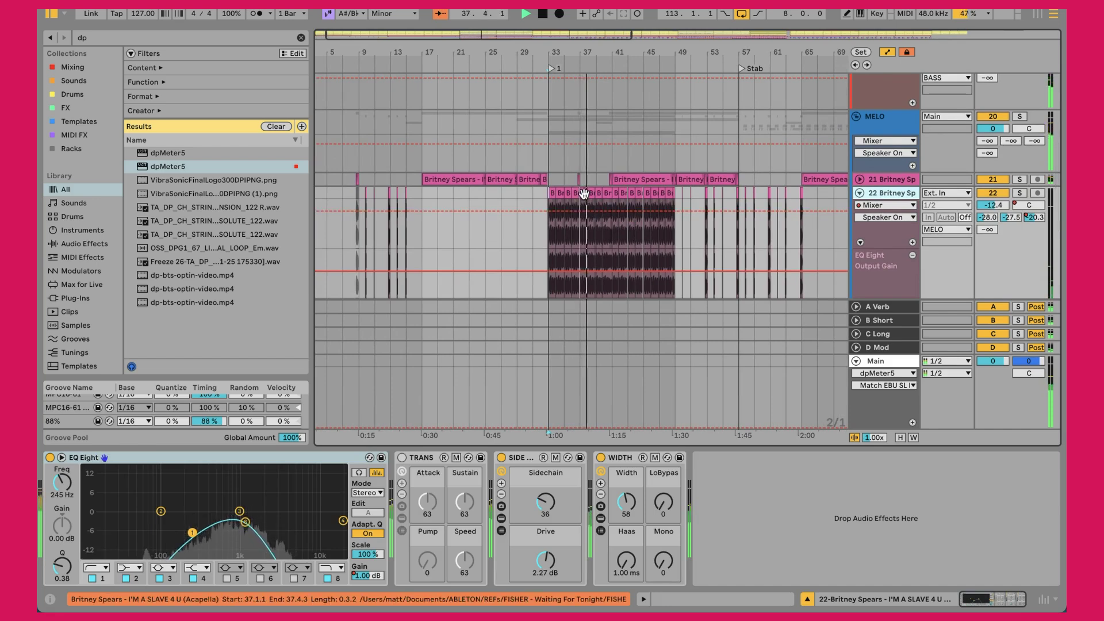
pyautogui.click(1021, 193)
pyautogui.click(1021, 194)
pyautogui.click(859, 194)
pyautogui.scroll(-3, 685, 209)
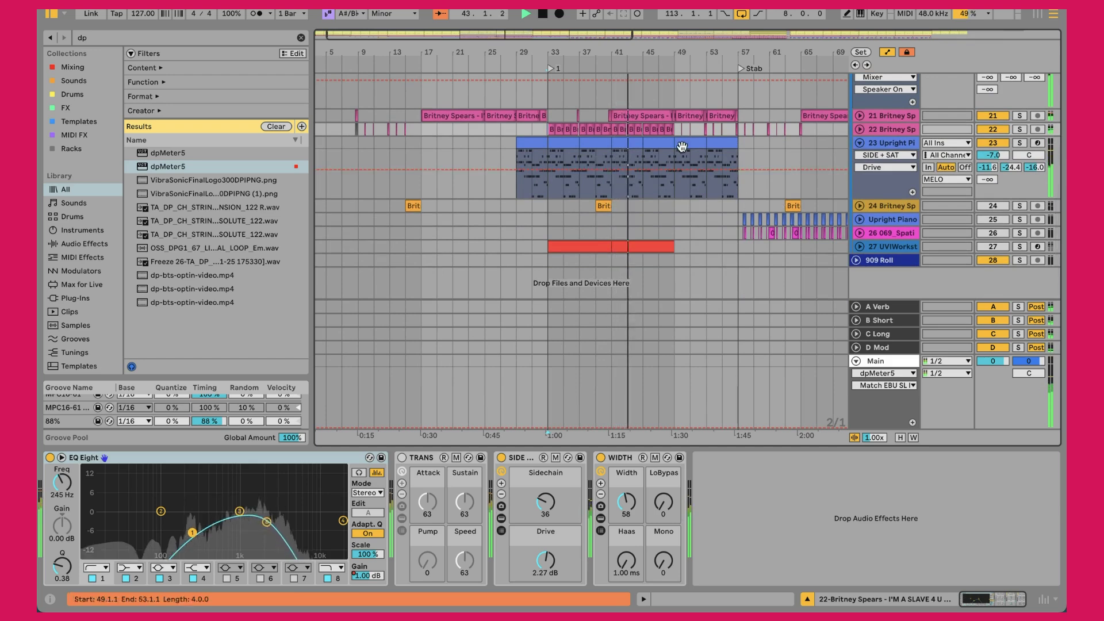
# Step: Examine where the piano clips end before the Stab locator, set the insert marker to bar 55, and check the ARRANGE track's section labels
pyautogui.scroll(10, 697, 143)
pyautogui.scroll(-10, 697, 144)
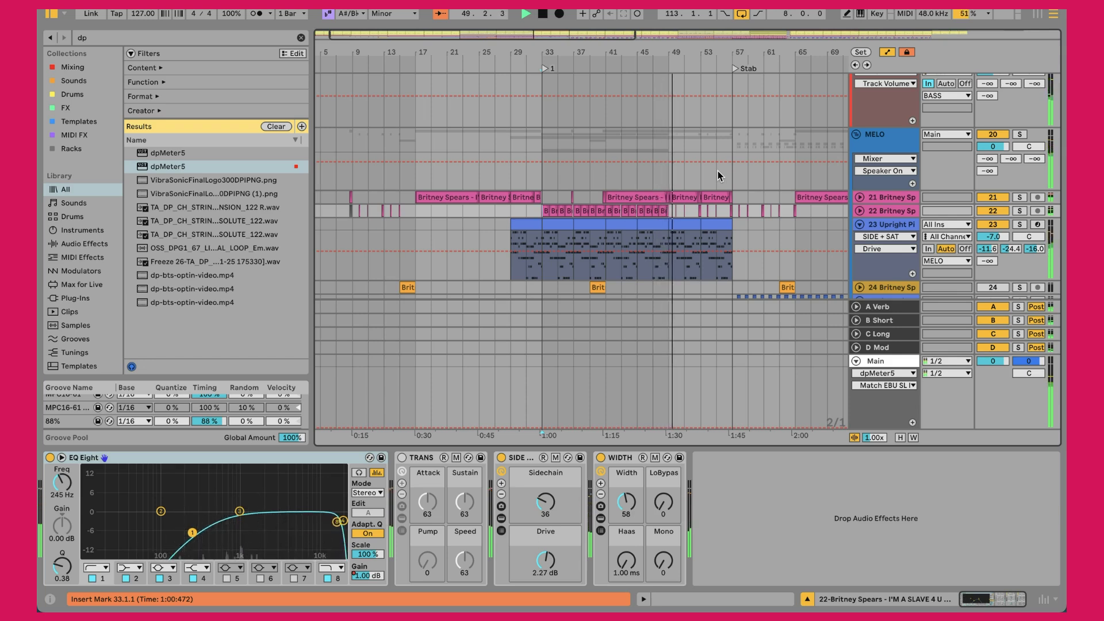
pyautogui.hscroll(5, 718, 170)
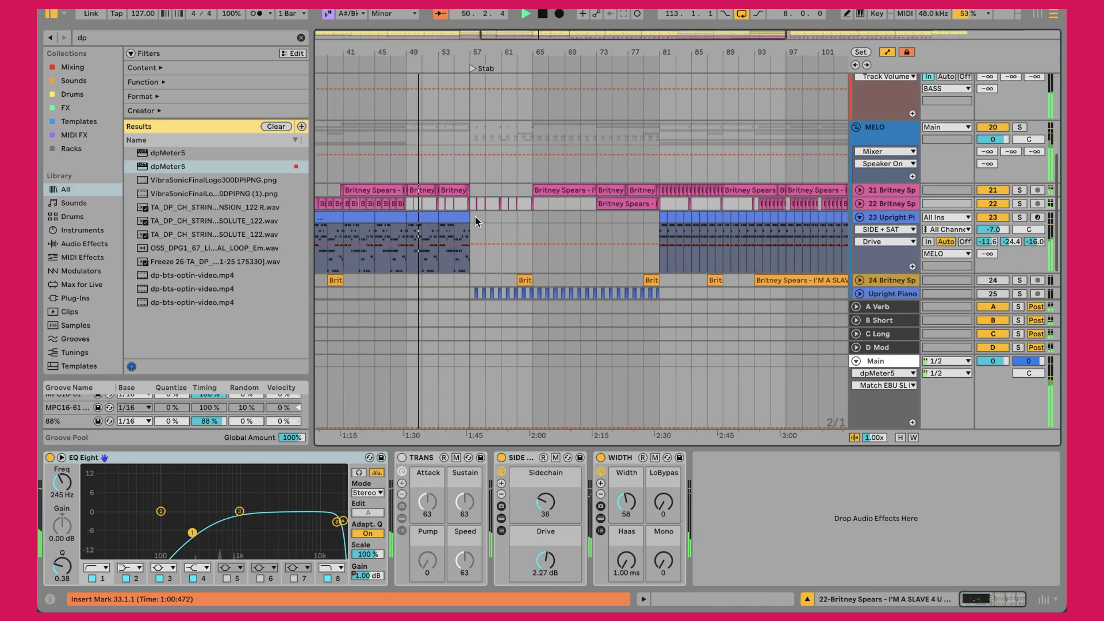
pyautogui.click(474, 217)
pyautogui.hscroll(-2, 474, 216)
pyautogui.click(565, 216)
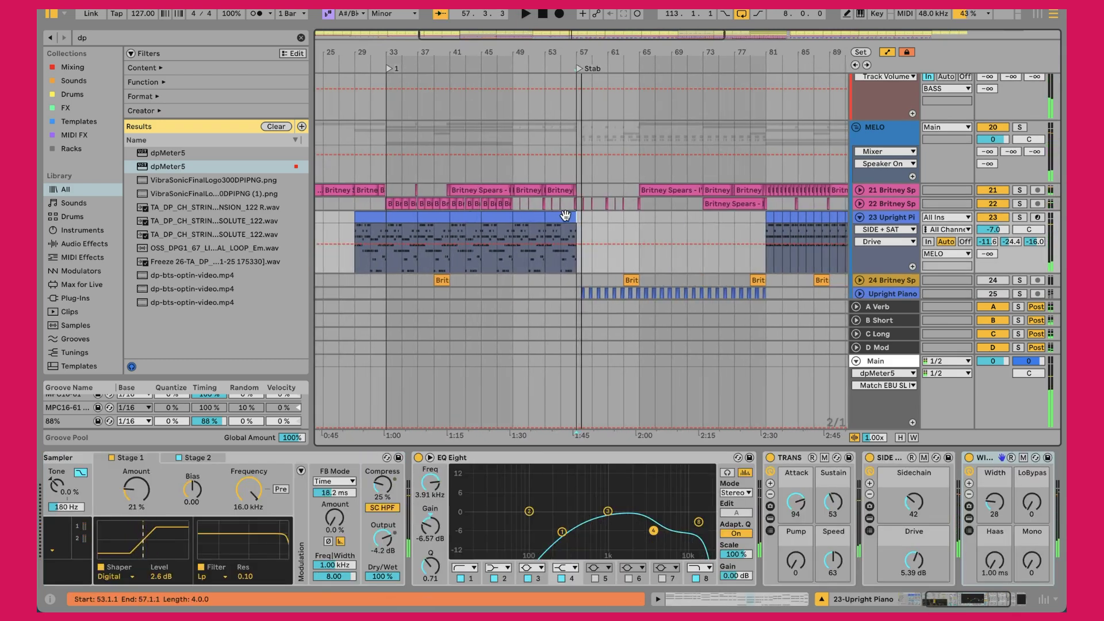
pyautogui.click(563, 226)
pyautogui.scroll(10, 563, 226)
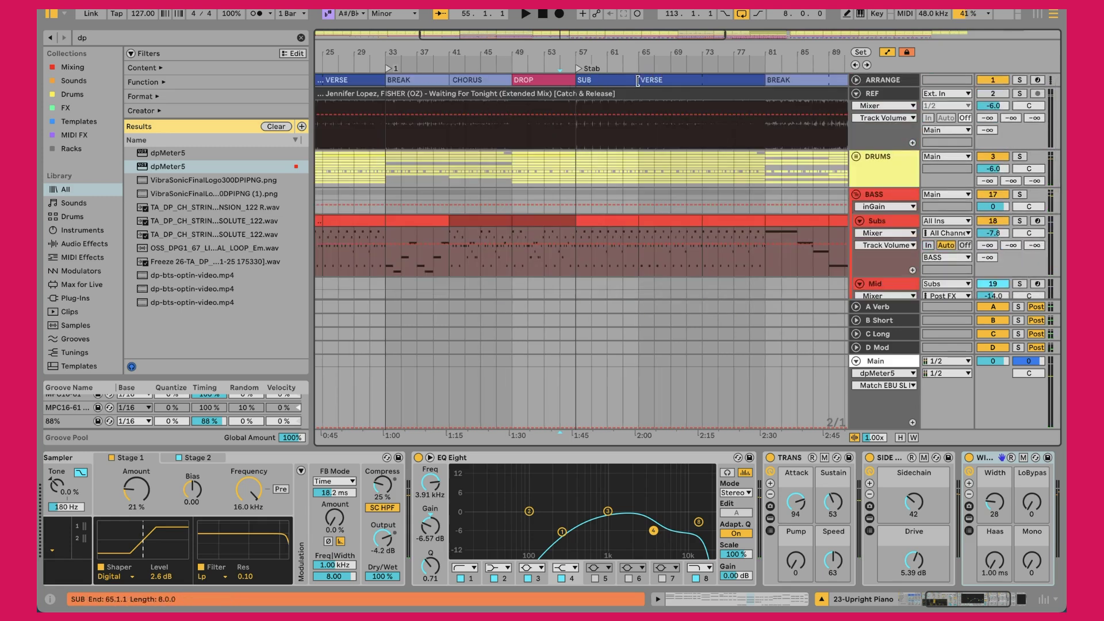
pyautogui.scroll(-15, 633, 126)
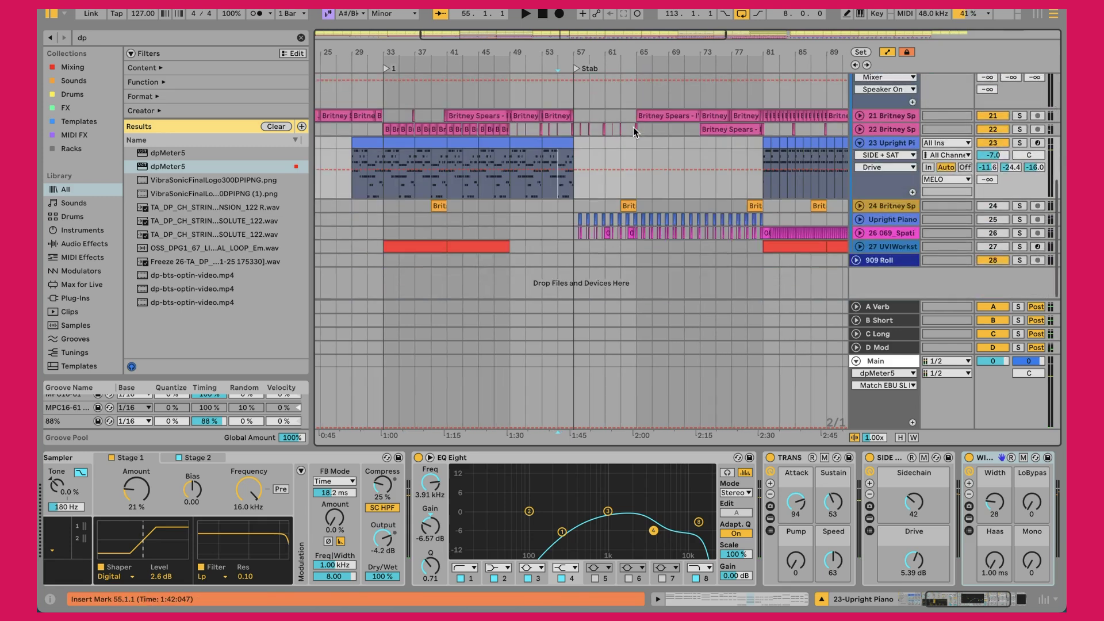
# Step: Select the piano clip at bars 49 to 53, view the track's freeze and flatten commands, and dismiss them
pyautogui.click(527, 138)
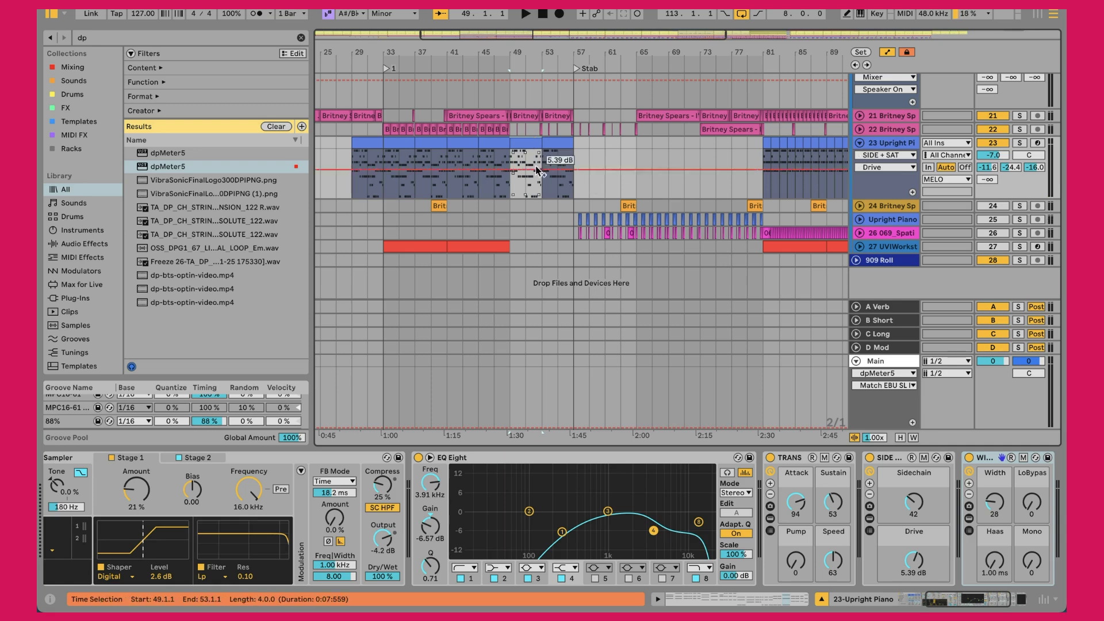
pyautogui.rightClick(904, 146)
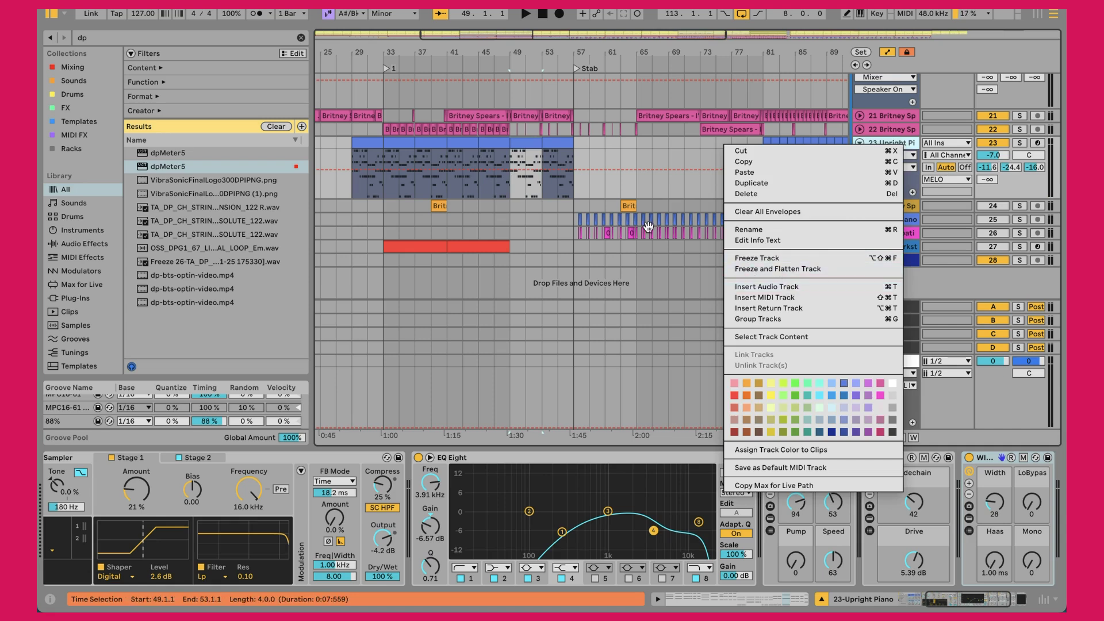
pyautogui.click(637, 163)
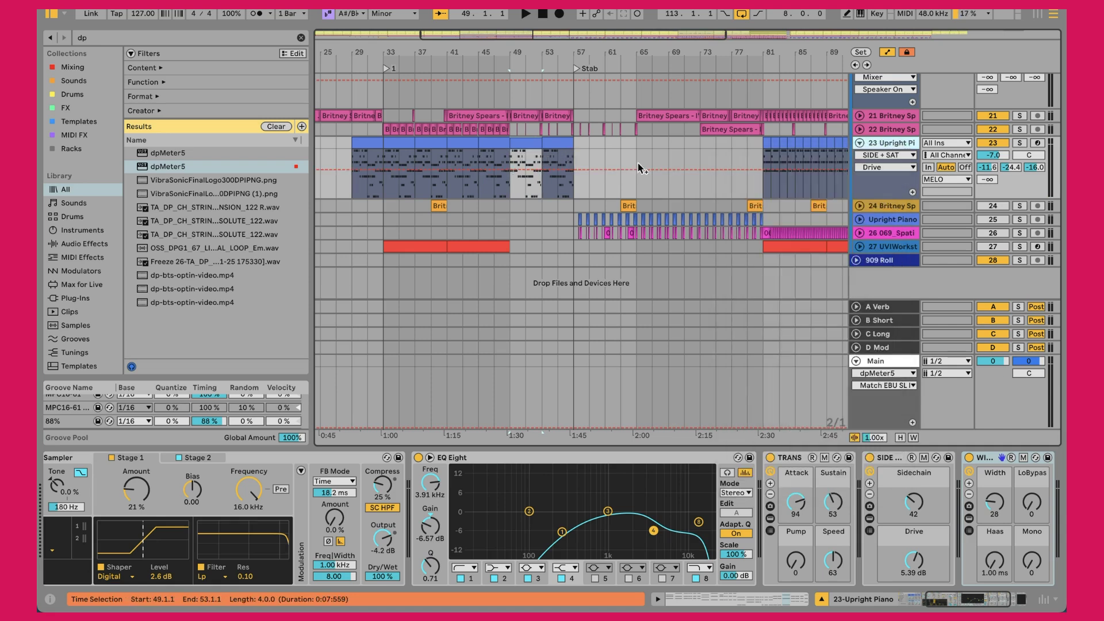
# Step: Unfold the frozen Upright Piano track 25, zoom in around the Stab locator, and play the transition from bar 55
pyautogui.click(859, 219)
pyautogui.moveTo(612, 50); pyautogui.dragTo(612, 50)
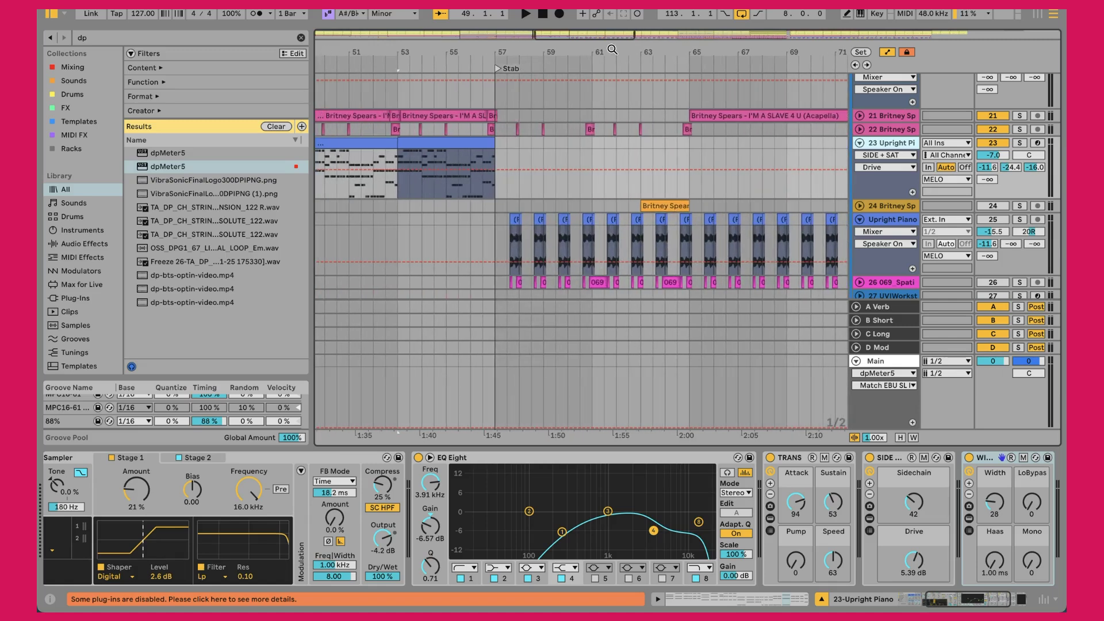
pyautogui.click(450, 191)
pyautogui.press('space')
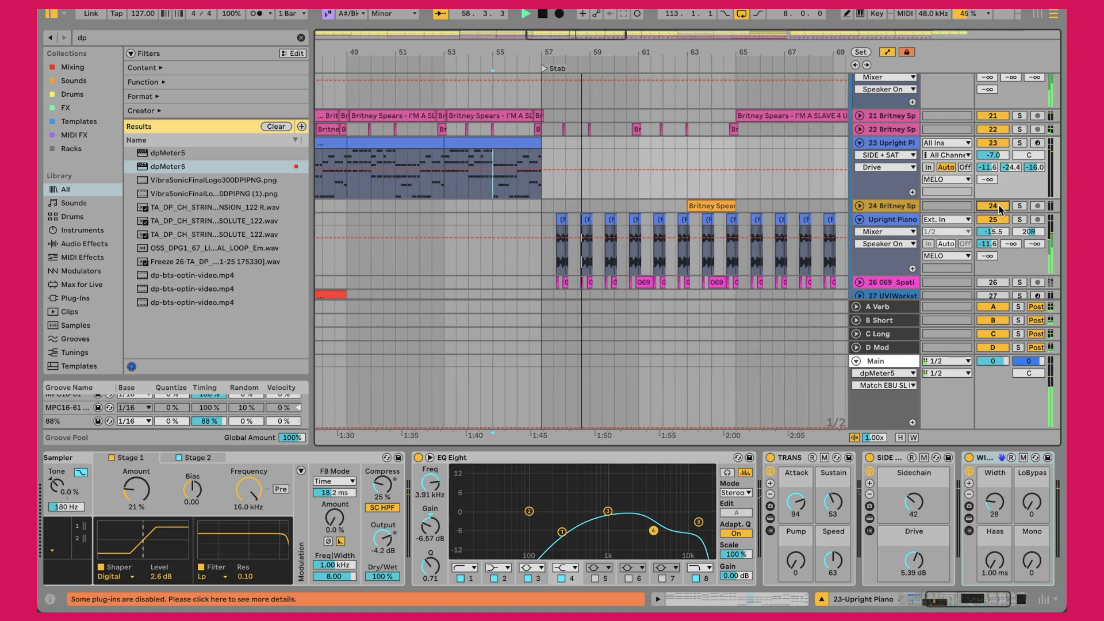
# Step: Loop bars 61 to 65 and zoom in on the frozen piano stab clips after bar 57
pyautogui.moveTo(523, 140); pyautogui.dragTo(721, 149)
pyautogui.hotkey('ctrl', 'l')
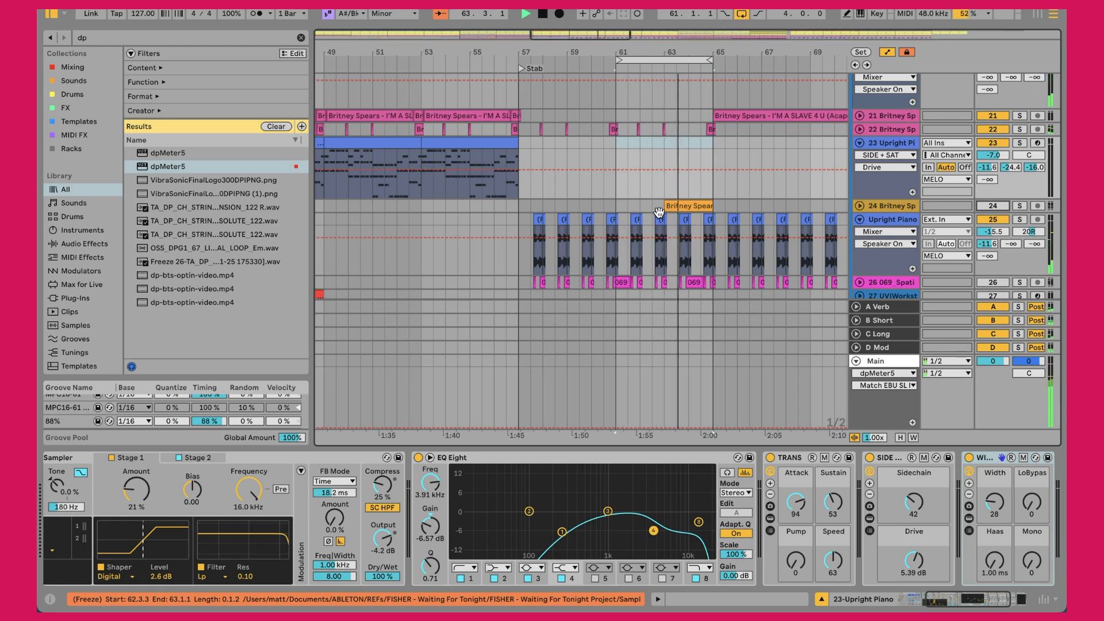
pyautogui.moveTo(533, 36); pyautogui.dragTo(534, 47)
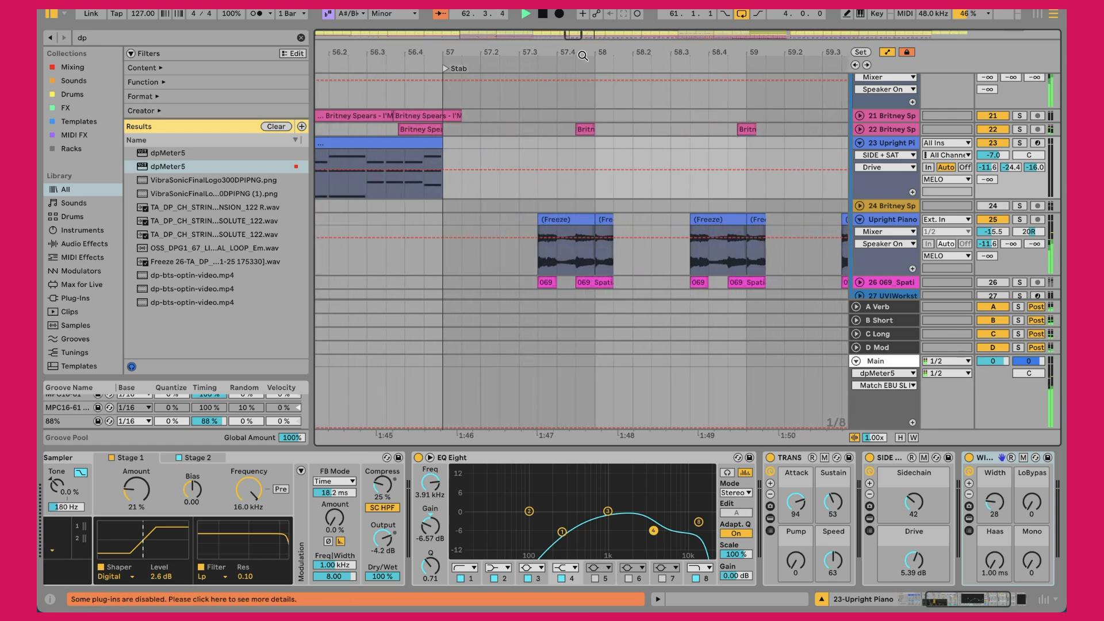
pyautogui.press('-')
pyautogui.press('-')
pyautogui.press('-')
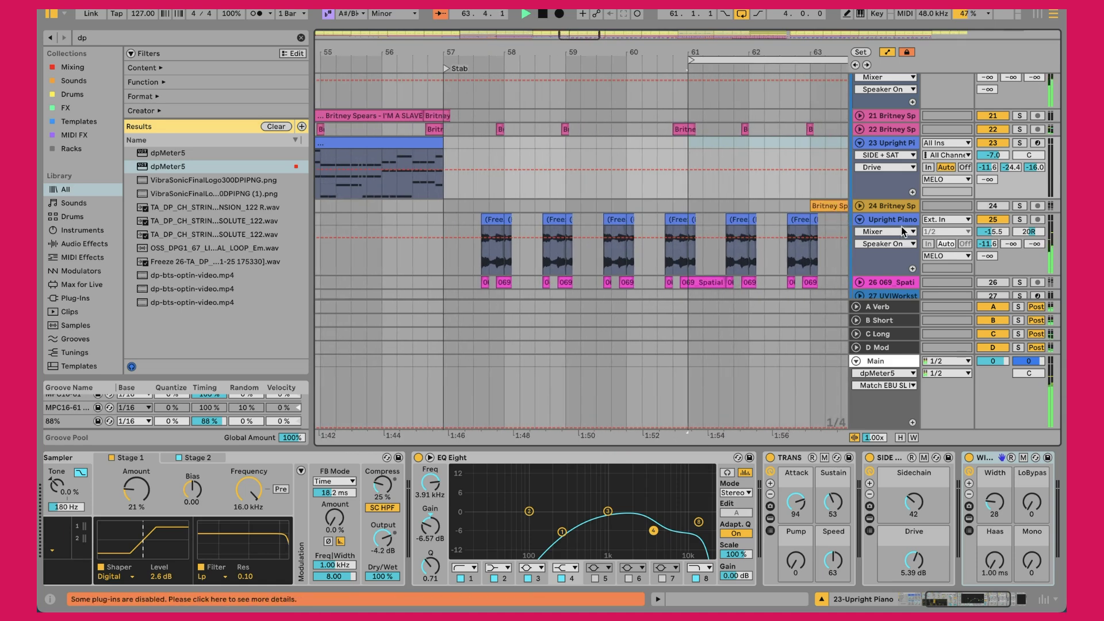
# Step: Select the frozen Upright Piano track and view its device chain from Shifting Grit through EQ Eight to the WIDTH rack
pyautogui.click(902, 229)
pyautogui.click(94, 465)
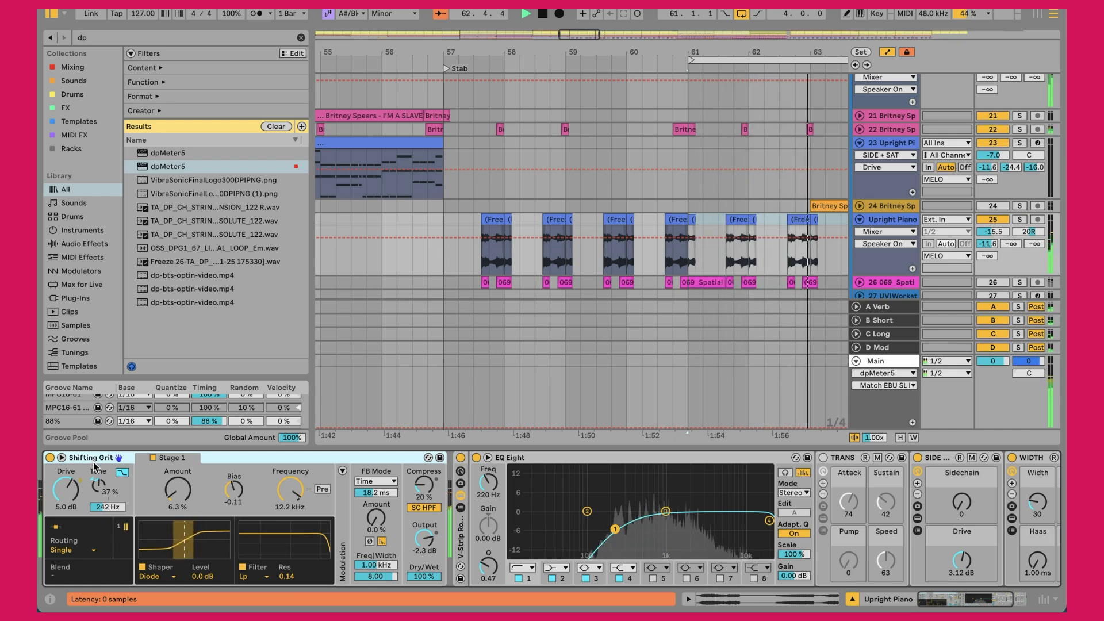
pyautogui.hscroll(5, 395, 503)
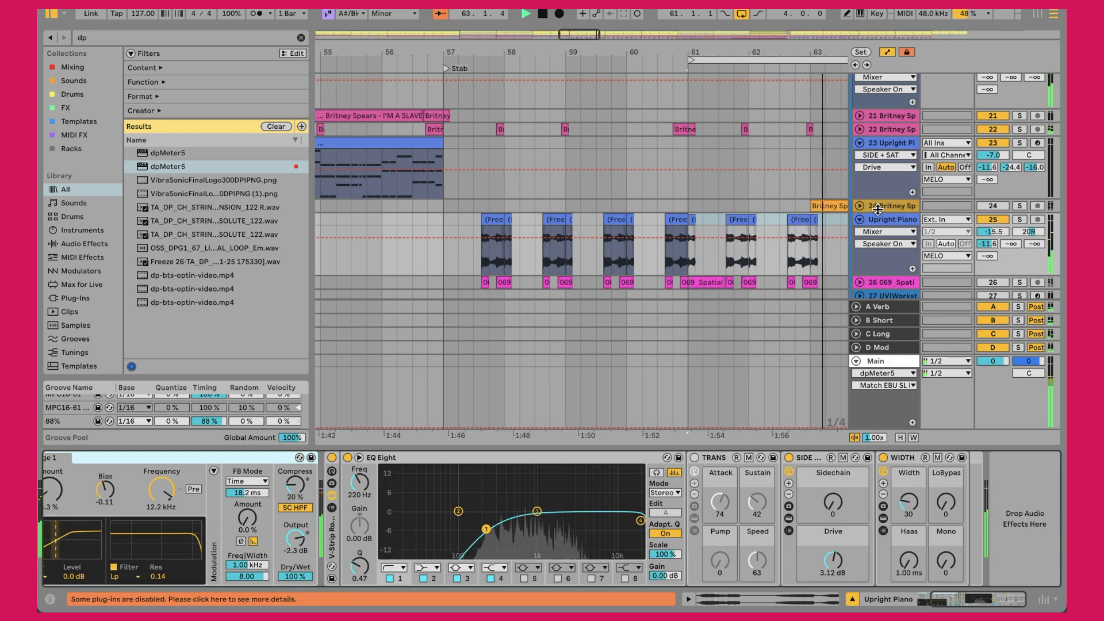
# Step: Unfold the 069_Spatial track 26 below the piano stabs and activate it
pyautogui.scroll(-4, 878, 215)
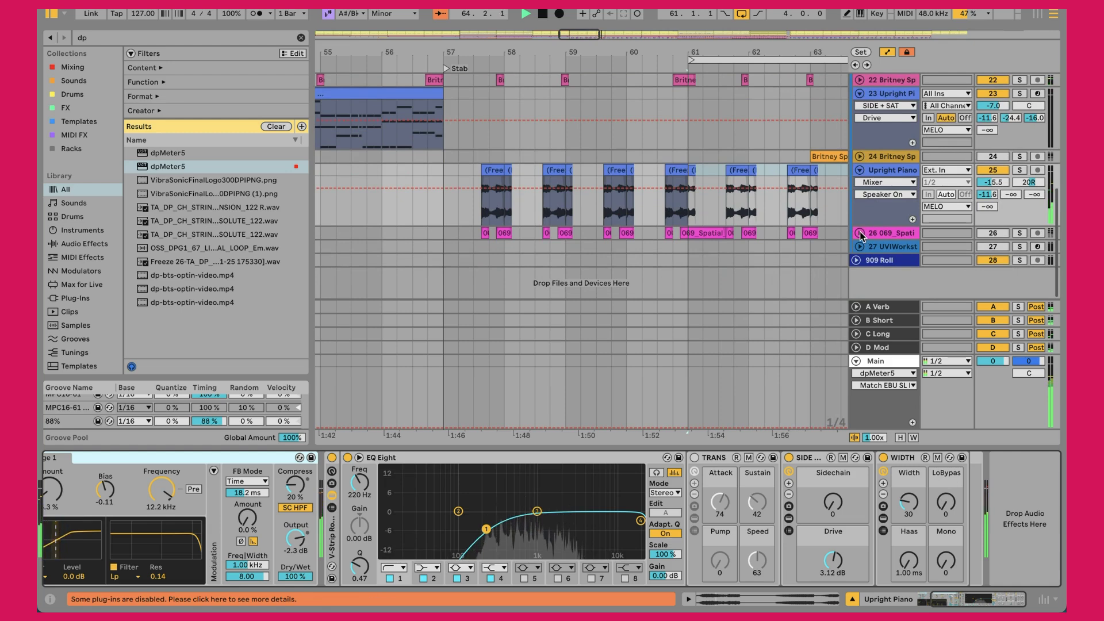
pyautogui.click(860, 233)
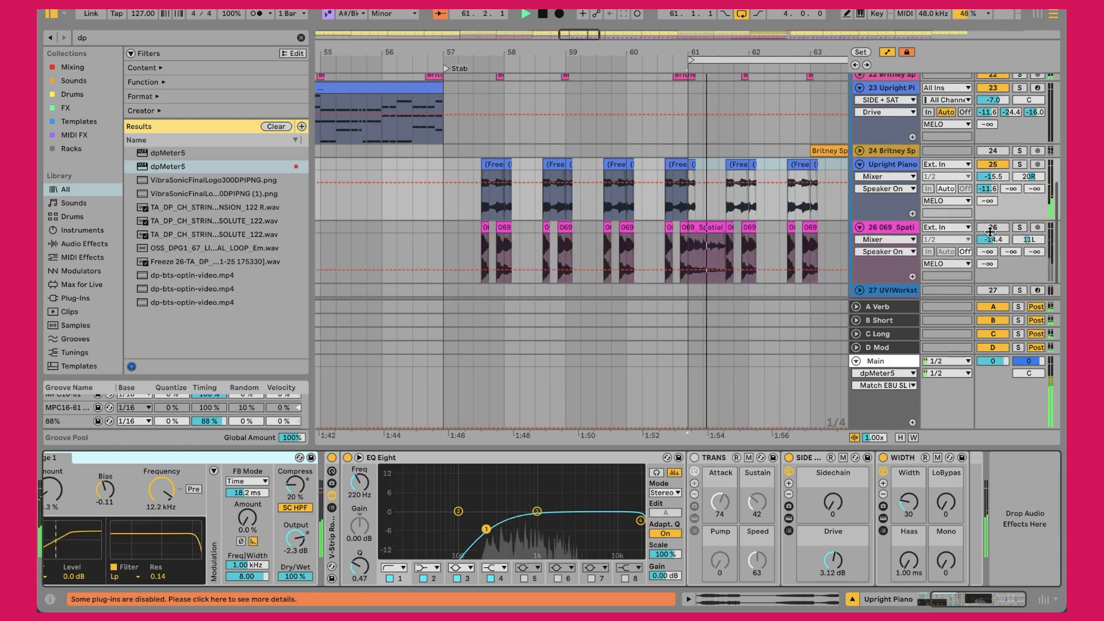
pyautogui.click(991, 229)
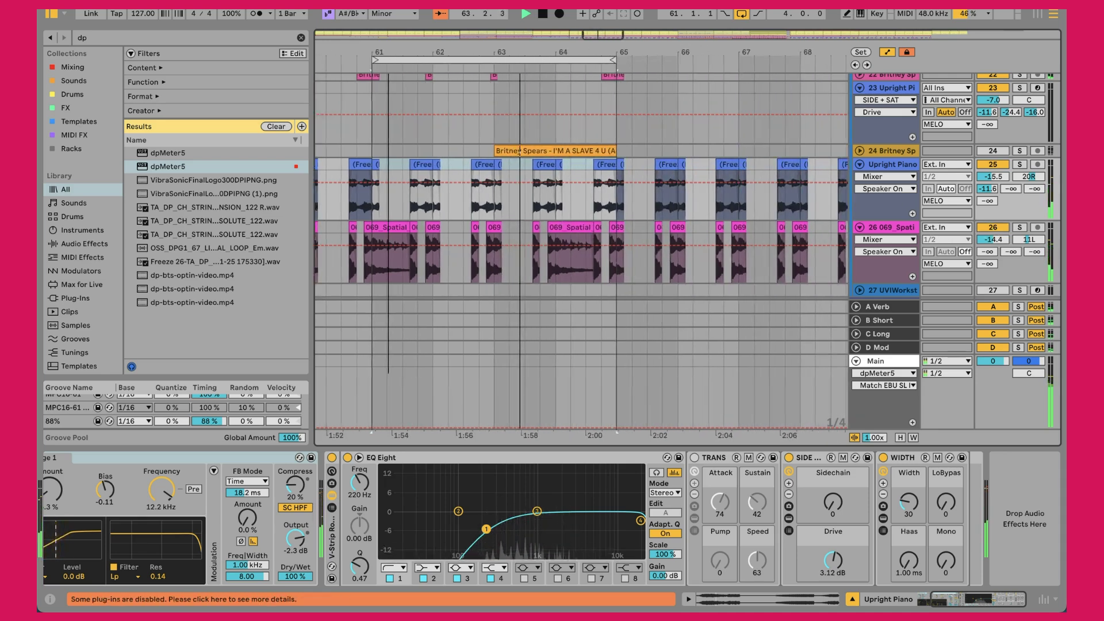
# Step: Solo the 069_Spatial track alone and together with the Upright Piano stabs to compare the layers, and release the solos
pyautogui.click(1020, 227)
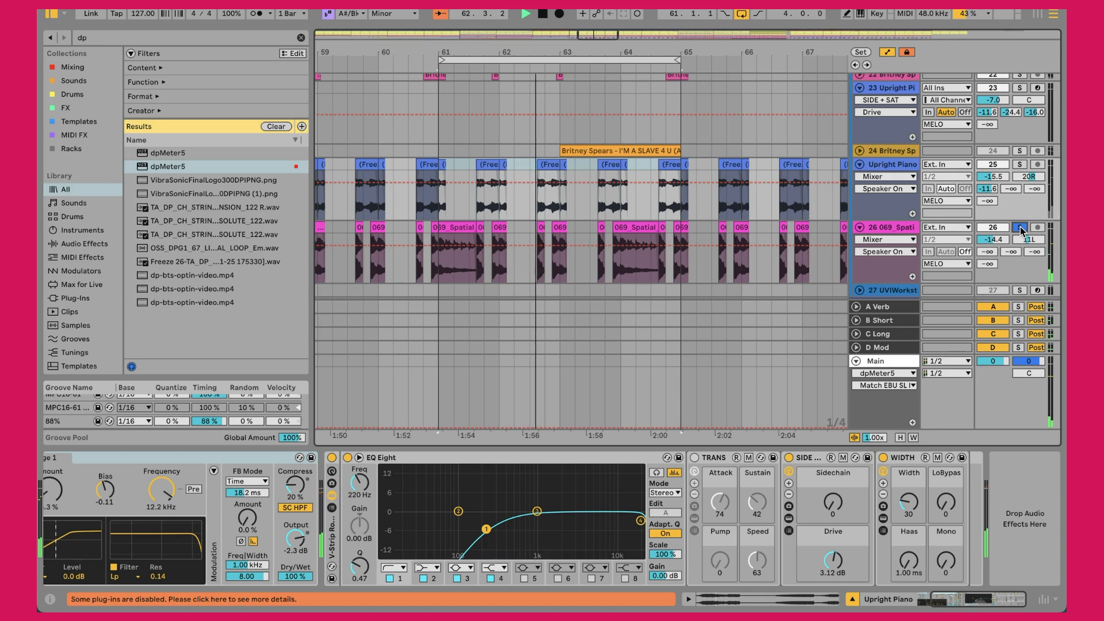
pyautogui.click(1020, 164)
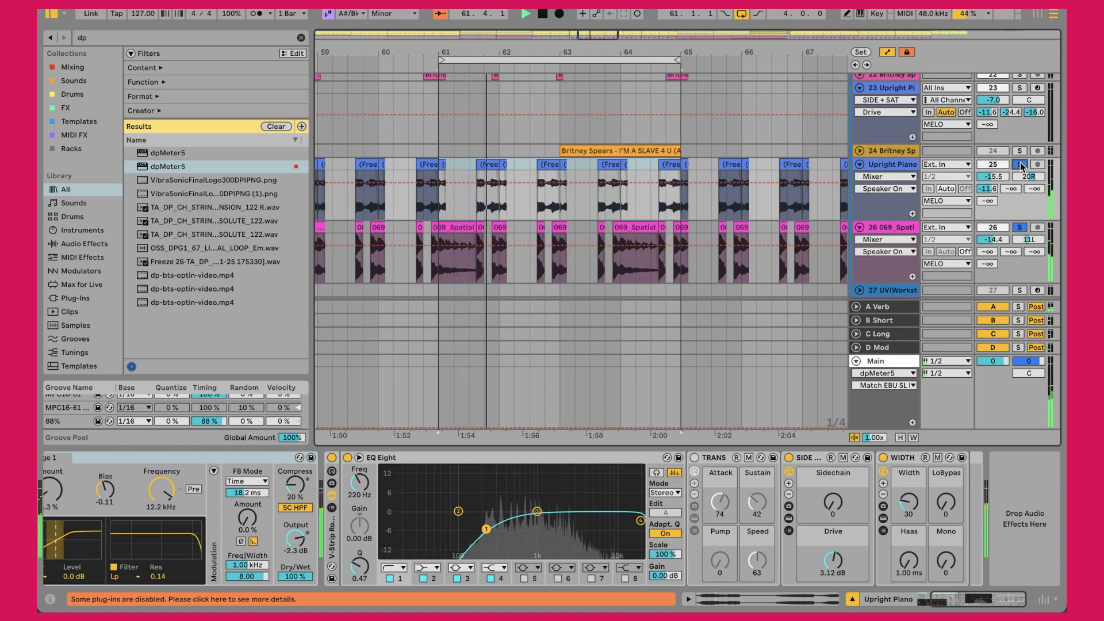
pyautogui.click(1020, 164)
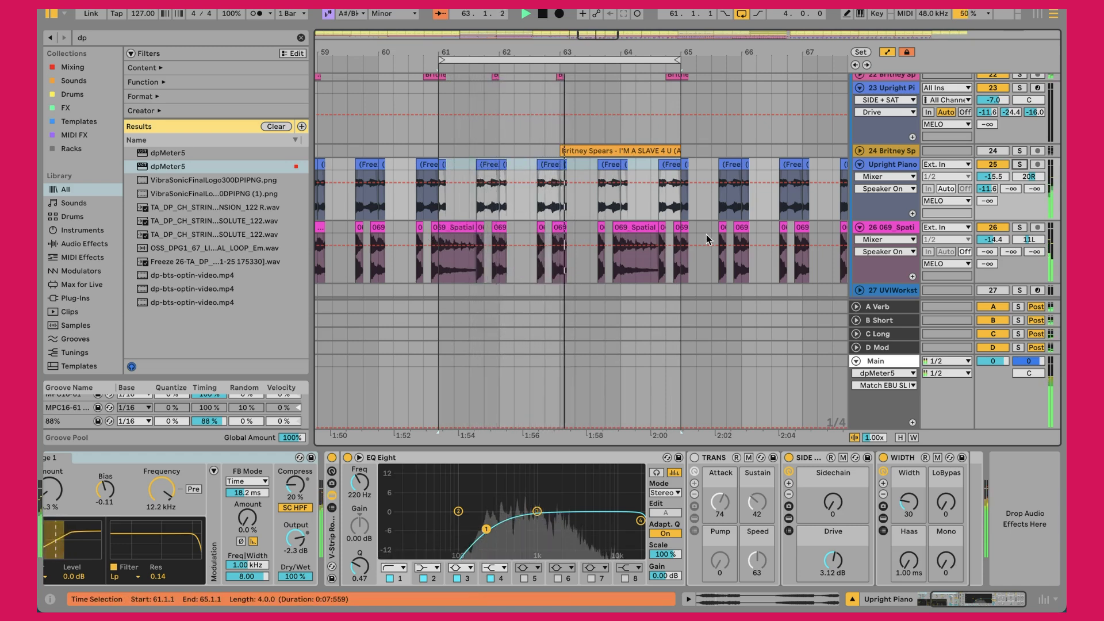
pyautogui.click(1019, 228)
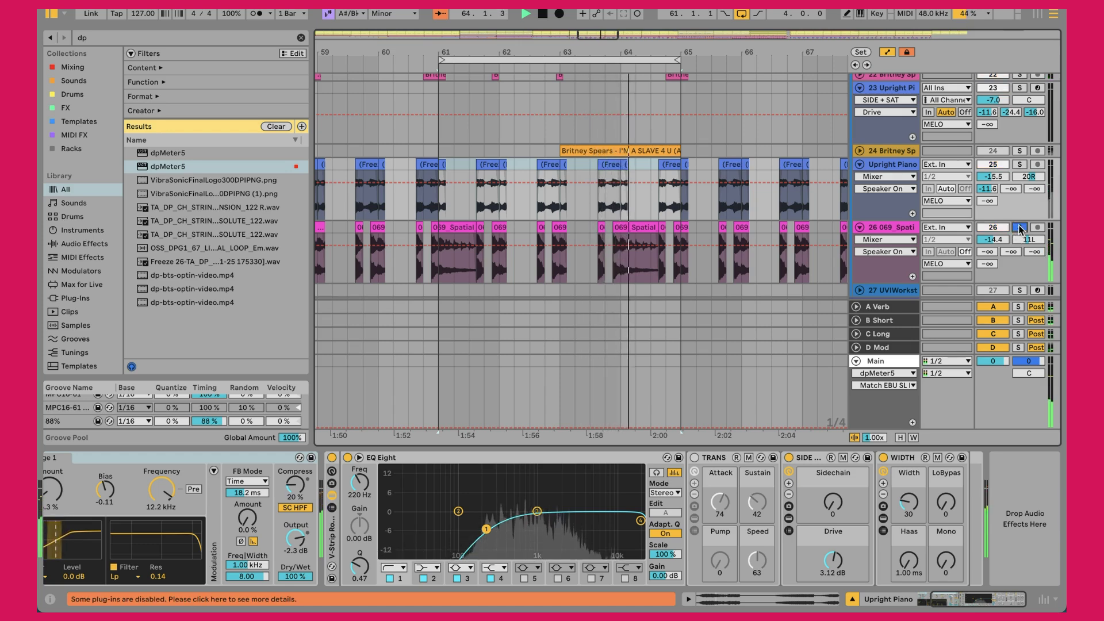
pyautogui.click(1019, 227)
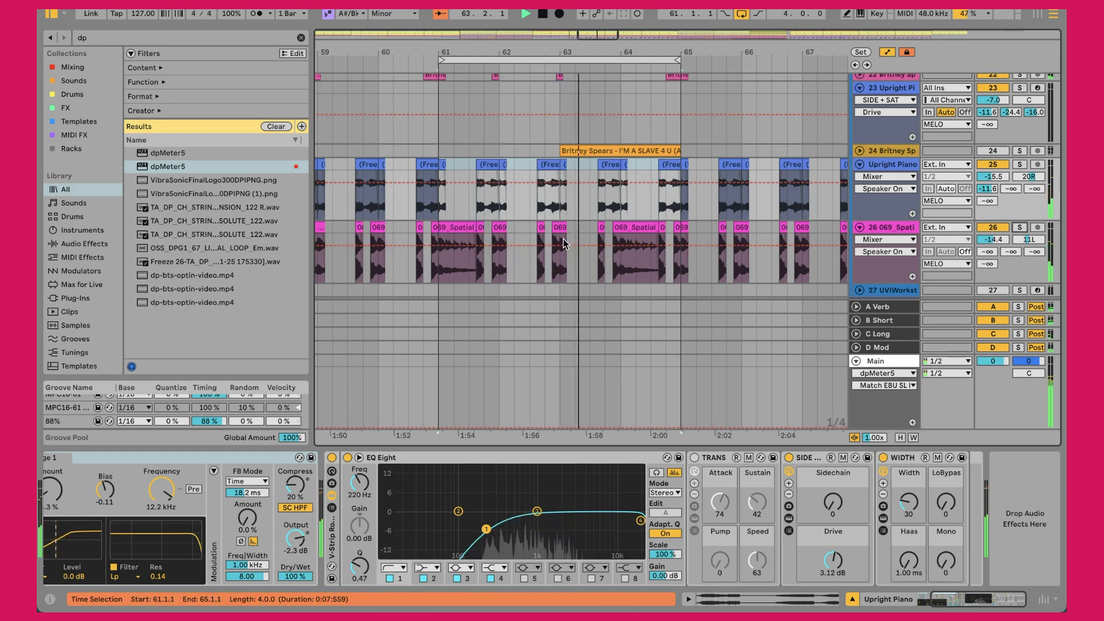
pyautogui.hscroll(-5, 454, 234)
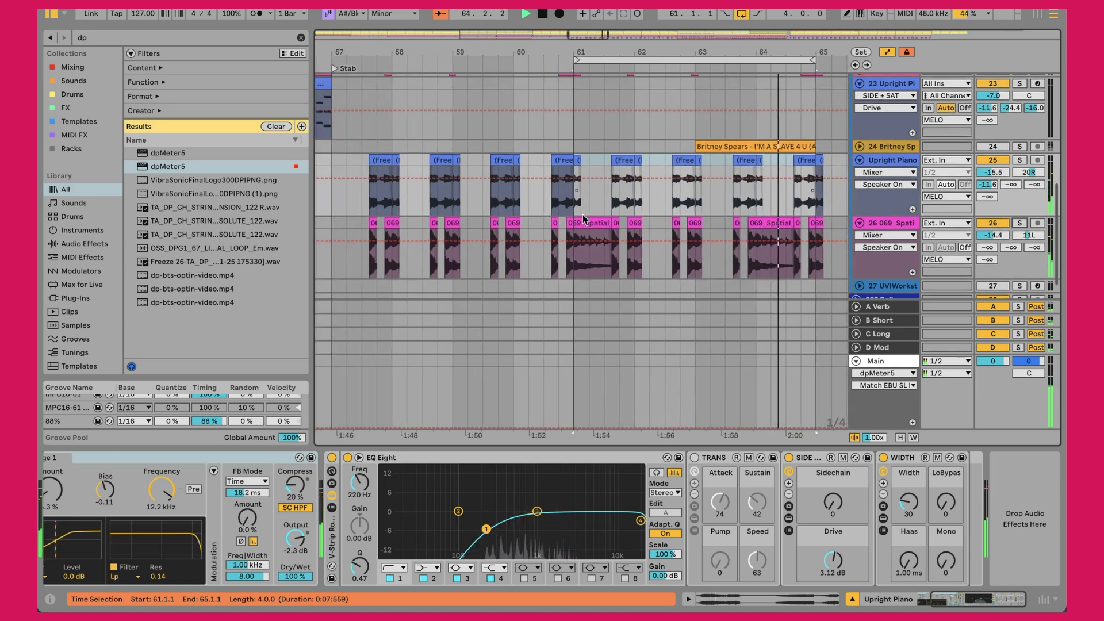
# Step: Place the insert marker at bar 61 on the 069_Spatial track and view its device chain from EQ Eight to Shifter
pyautogui.click(573, 264)
pyautogui.hscroll(3, 689, 242)
pyautogui.scroll(1, 747, 230)
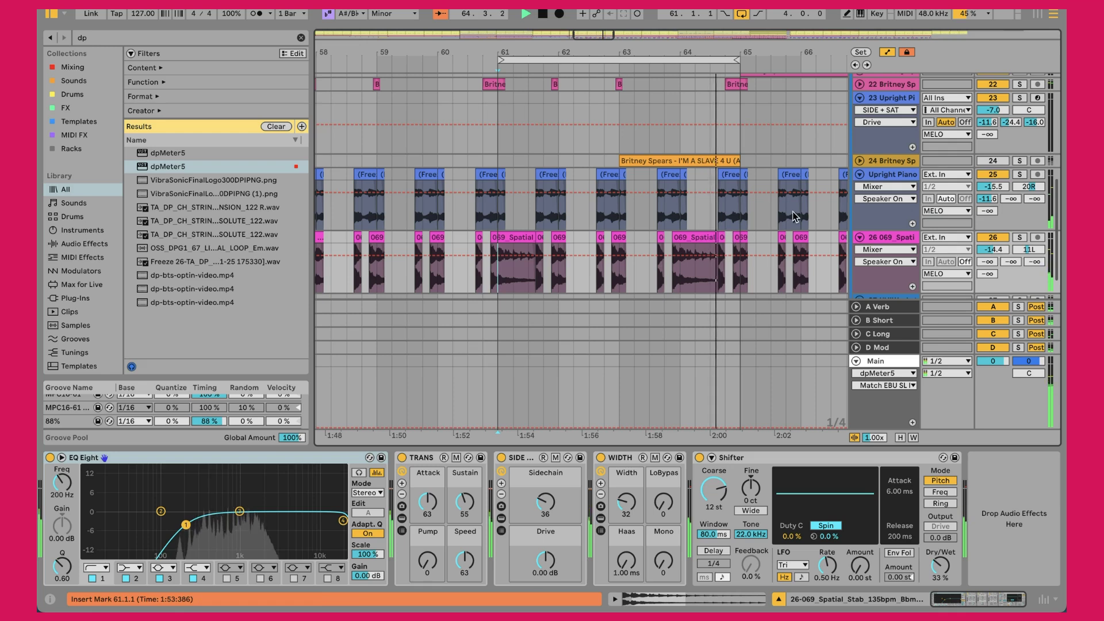
pyautogui.scroll(1, 793, 216)
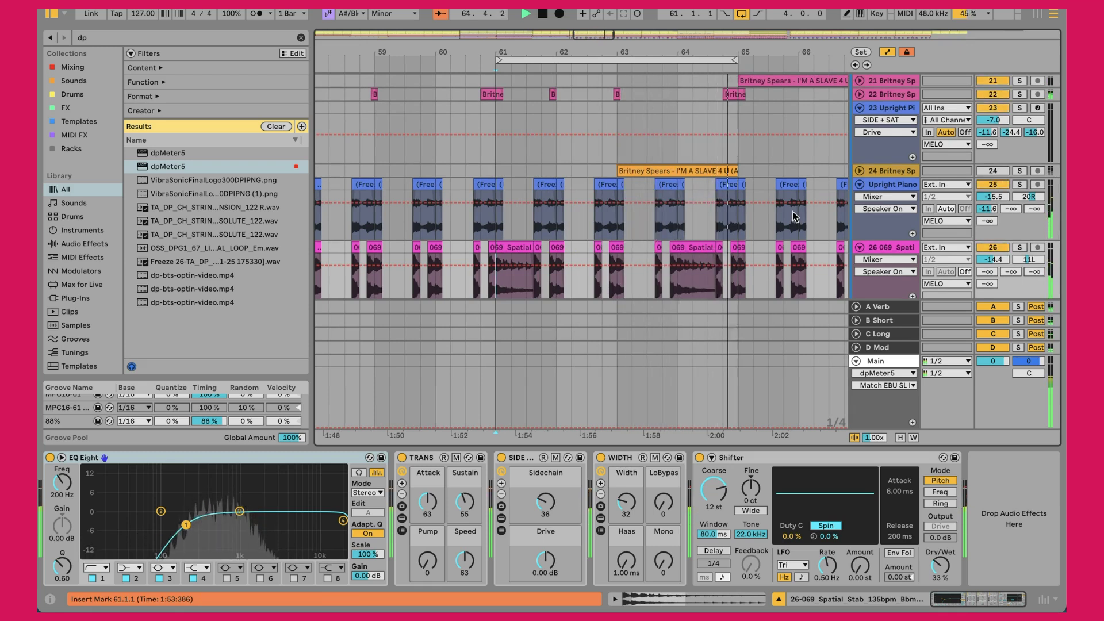
pyautogui.scroll(-1, 747, 230)
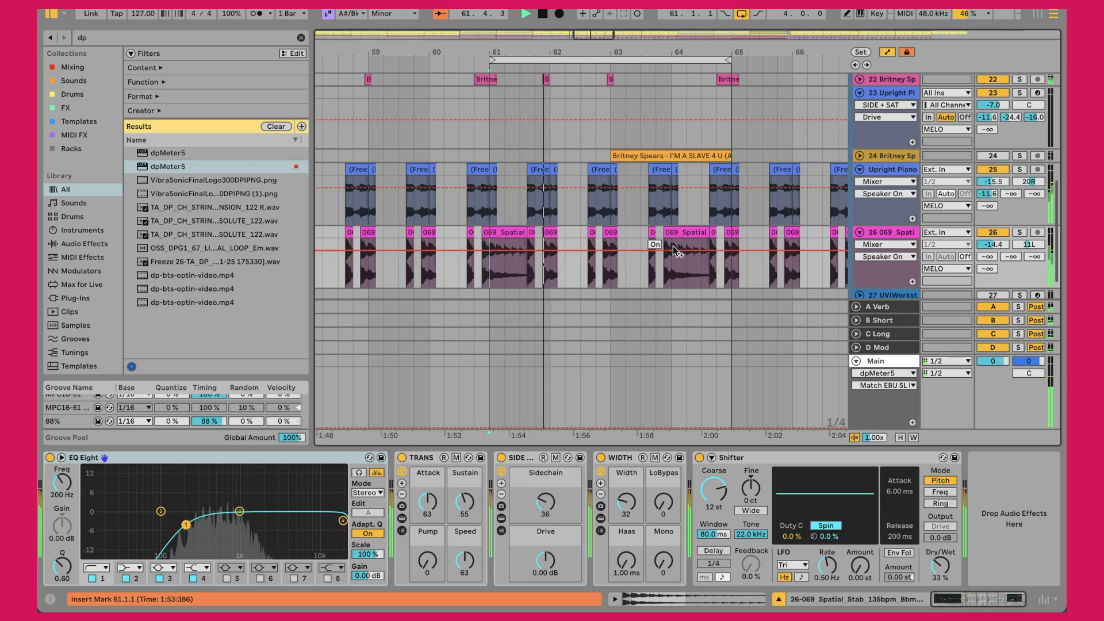
# Step: Fold tracks 26 and 25, unfold Britney Spears track 24 and select its acapella clip spanning bars 63 to 65
pyautogui.click(859, 232)
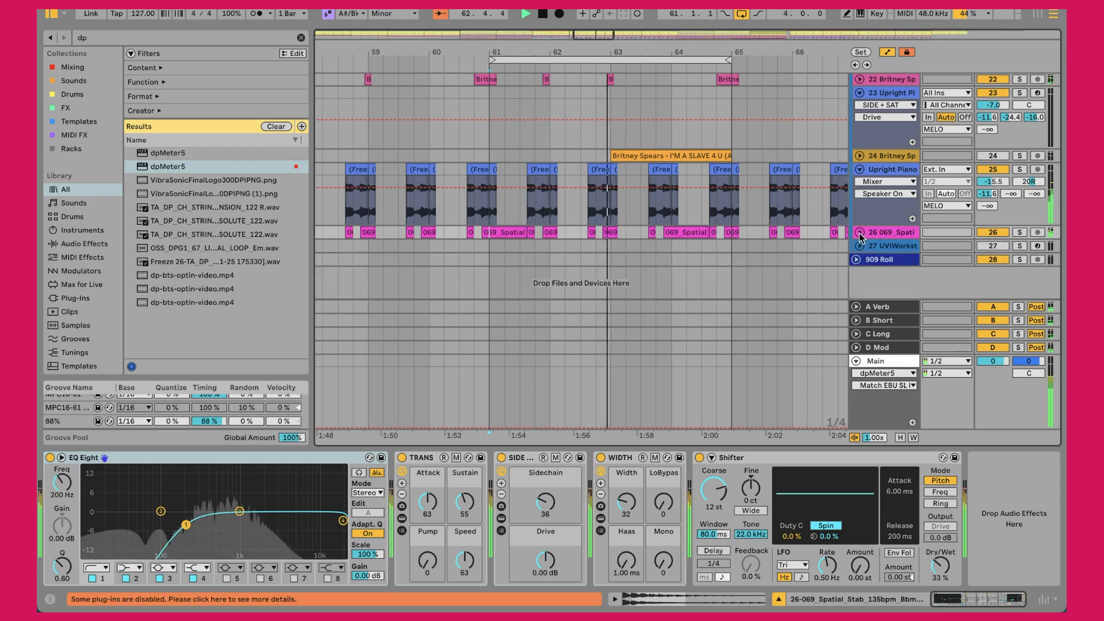
pyautogui.click(859, 169)
pyautogui.click(860, 155)
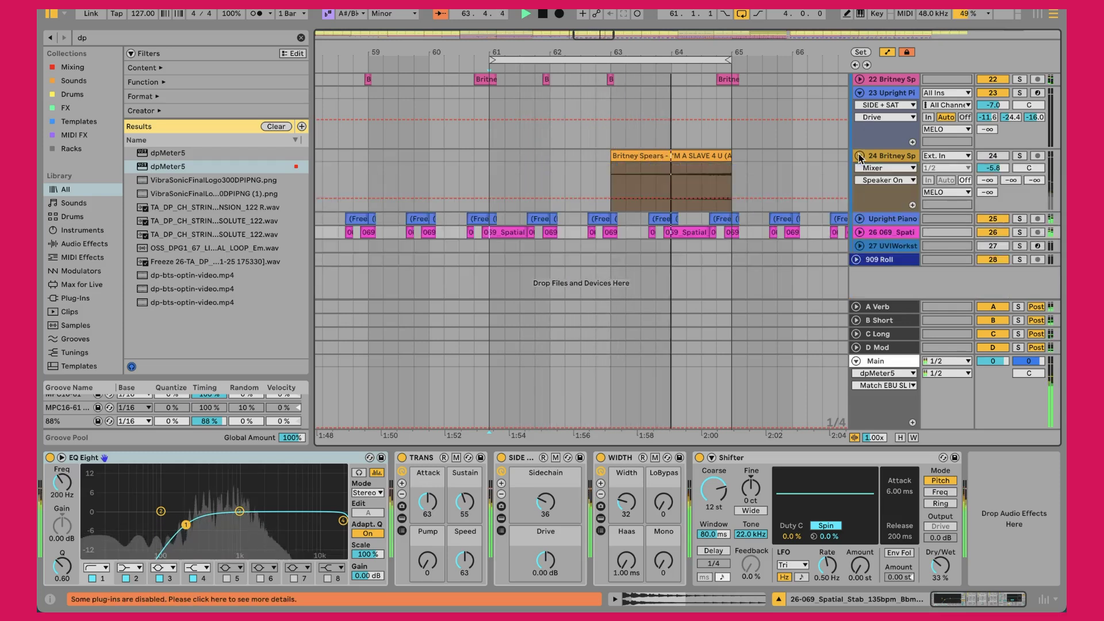
pyautogui.scroll(3, 757, 143)
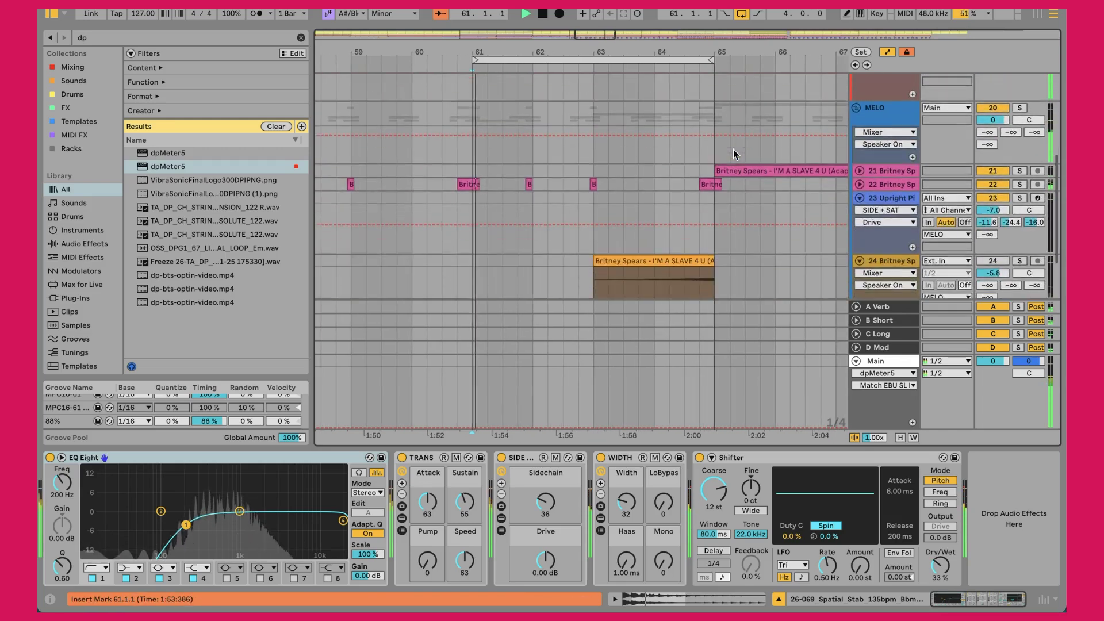
pyautogui.scroll(-3, 733, 149)
pyautogui.click(690, 222)
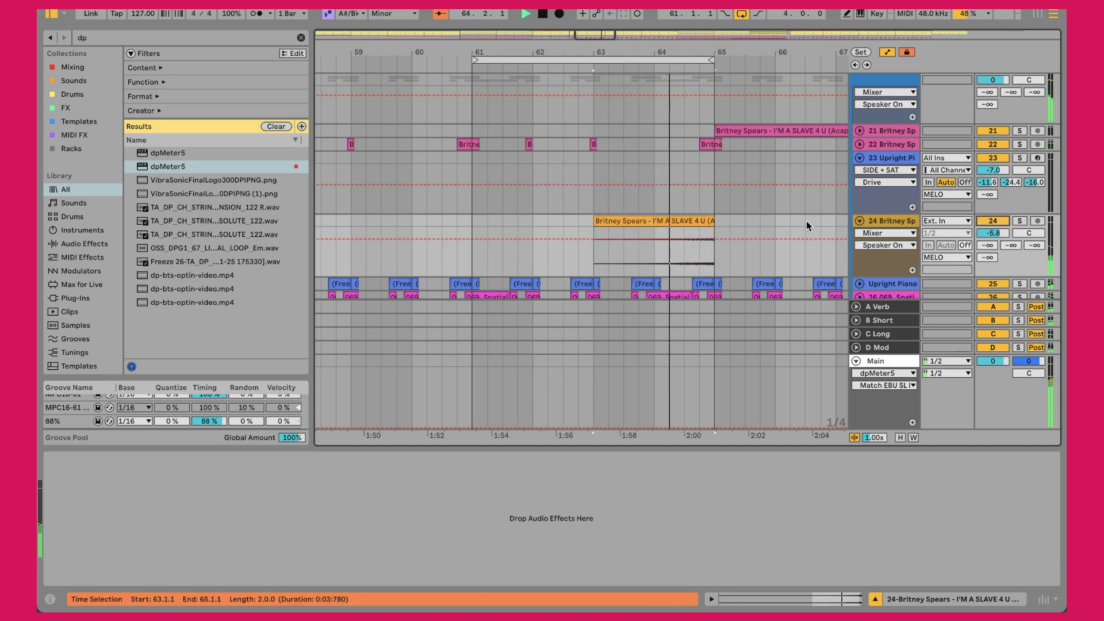
# Step: Solo track 24 to hear it alone, release the solo and zoom in on its clip at bars 63 to 65
pyautogui.click(1021, 222)
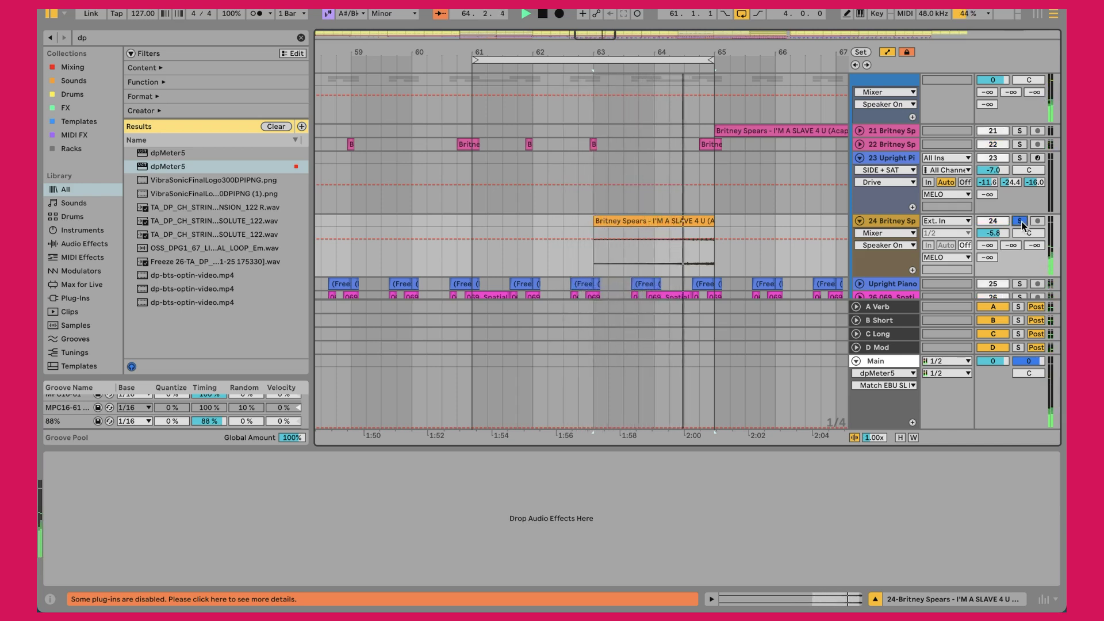
pyautogui.click(1021, 222)
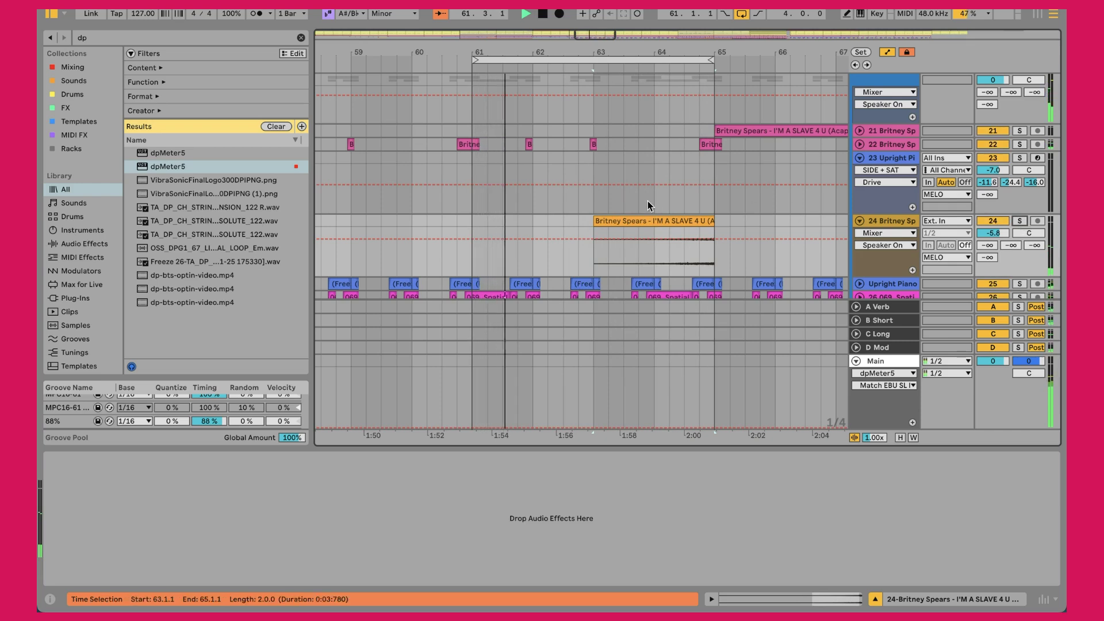
pyautogui.press('z')
pyautogui.scroll(-2, 689, 189)
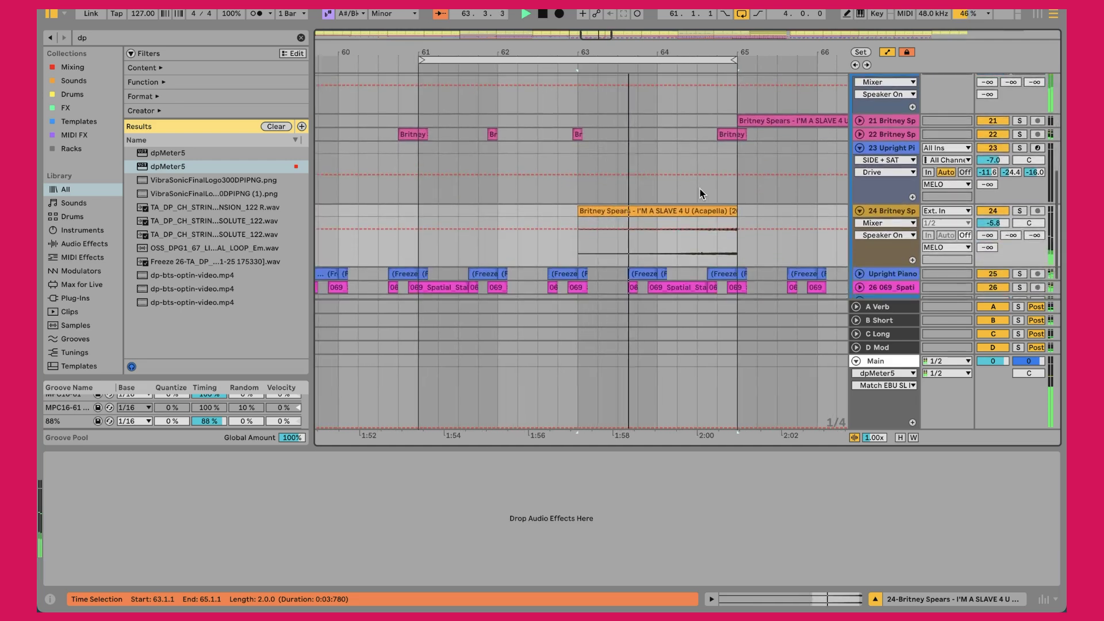
# Step: Unfold the acapella track 21 and select the first beat of its vocal clip at bar 65
pyautogui.scroll(3, 698, 188)
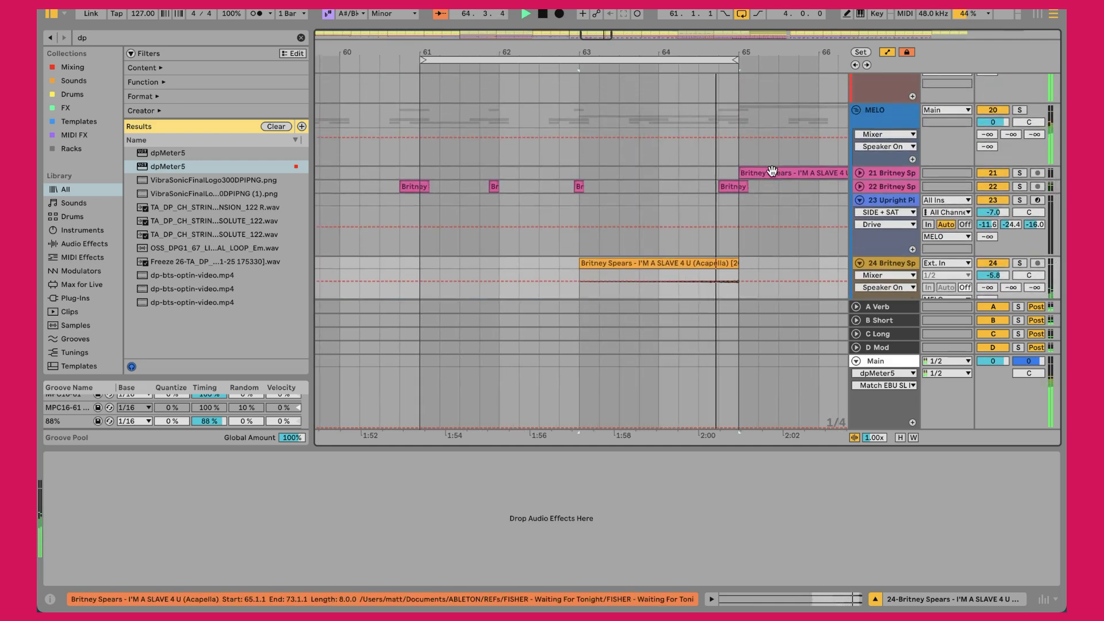
pyautogui.click(859, 173)
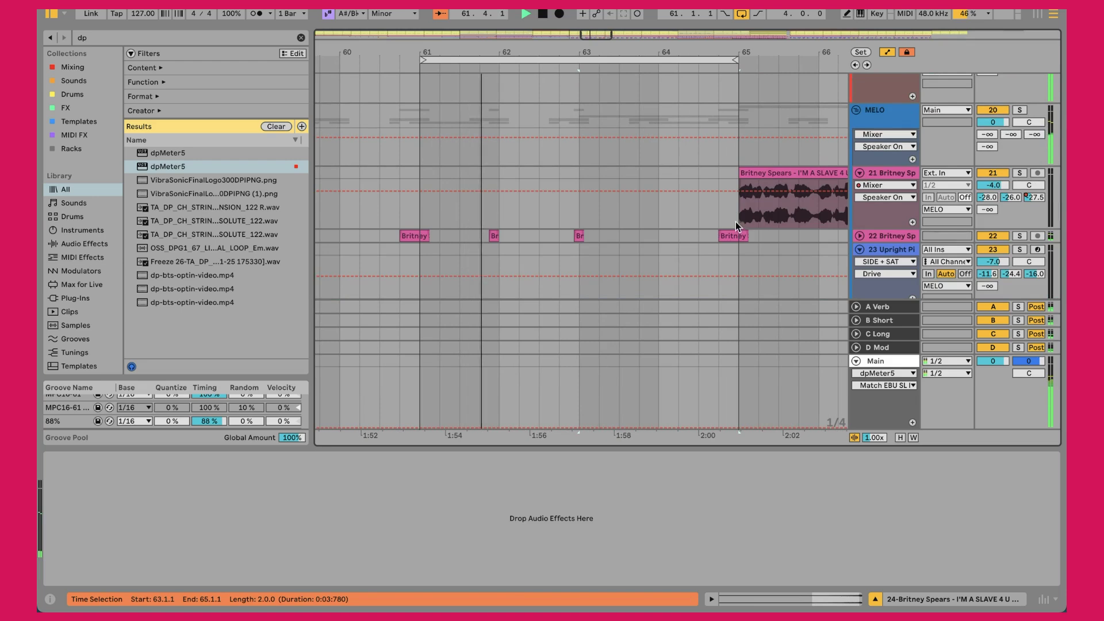
pyautogui.moveTo(740, 222)
pyautogui.mouseDown()
pyautogui.moveTo(739, 211)
pyautogui.moveTo(750, 216)
pyautogui.mouseUp()
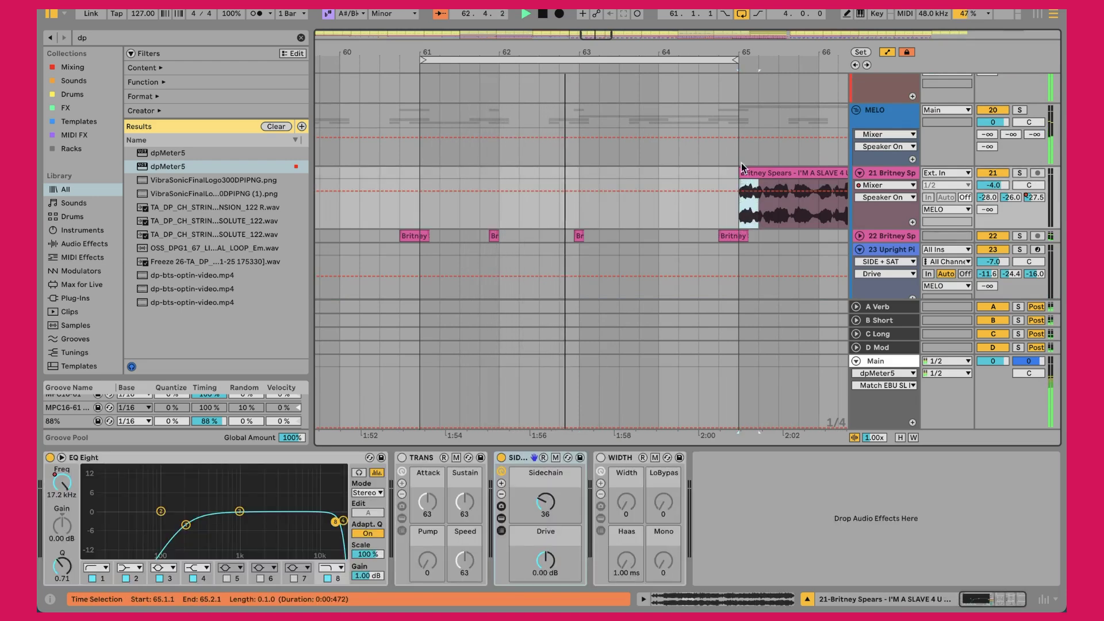
pyautogui.scroll(-5, 756, 217)
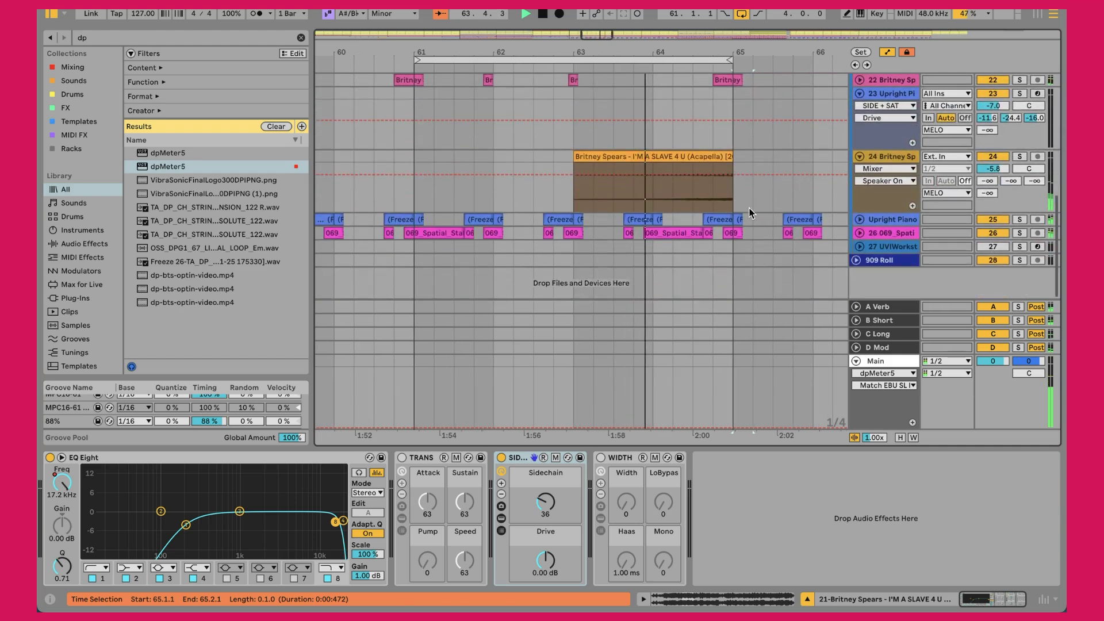
pyautogui.scroll(1, 757, 166)
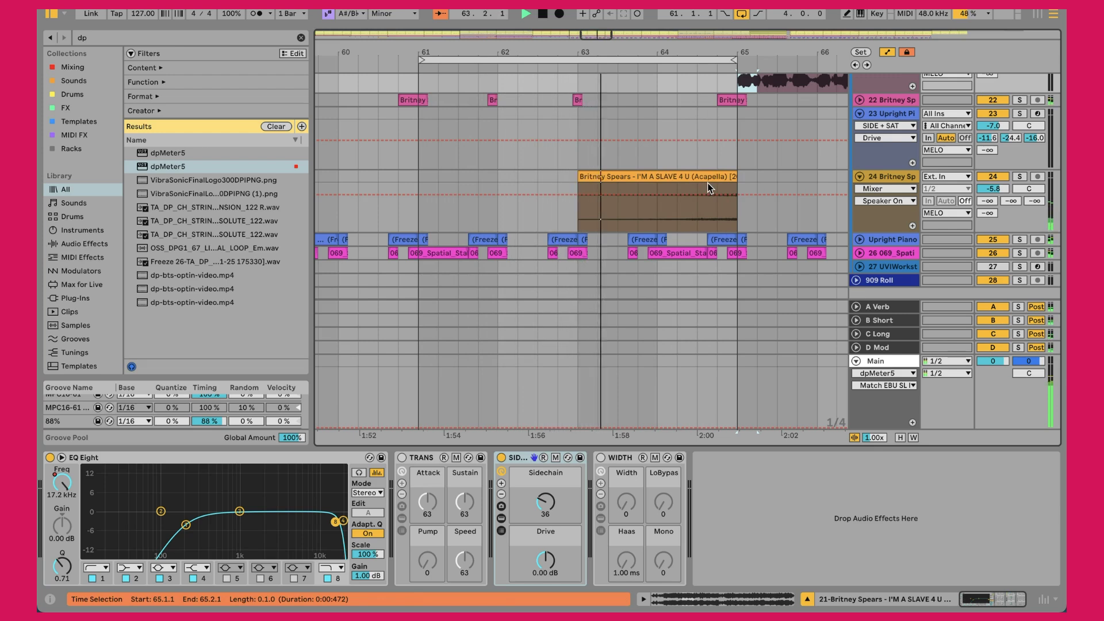
# Step: Switch off looping and acapella track 21, and restart playback from bar 63
pyautogui.click(742, 14)
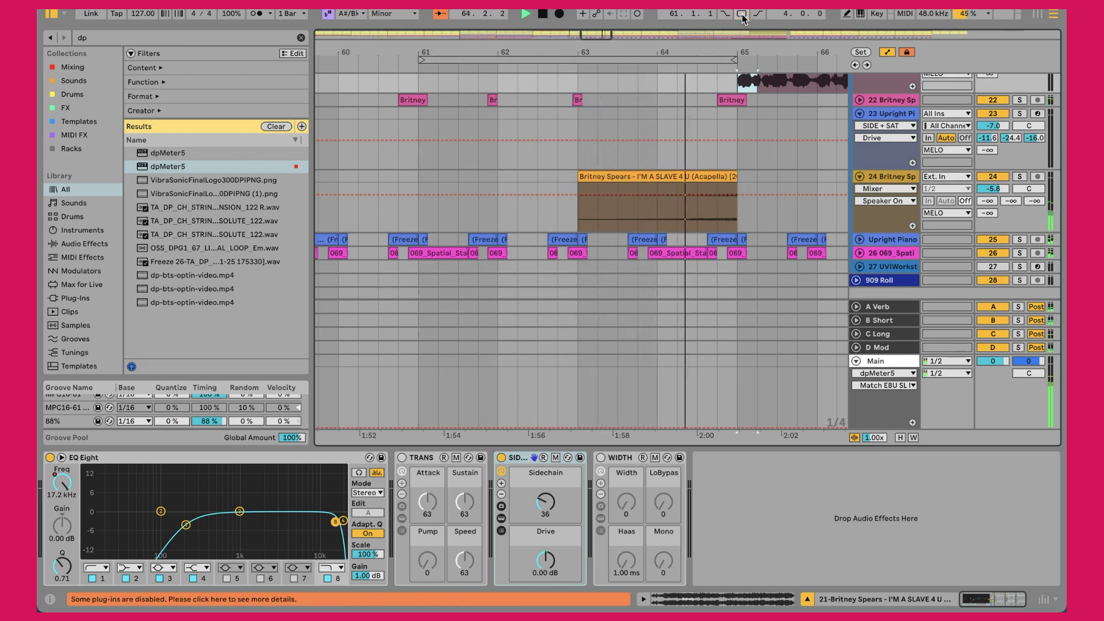
pyautogui.scroll(3, 818, 126)
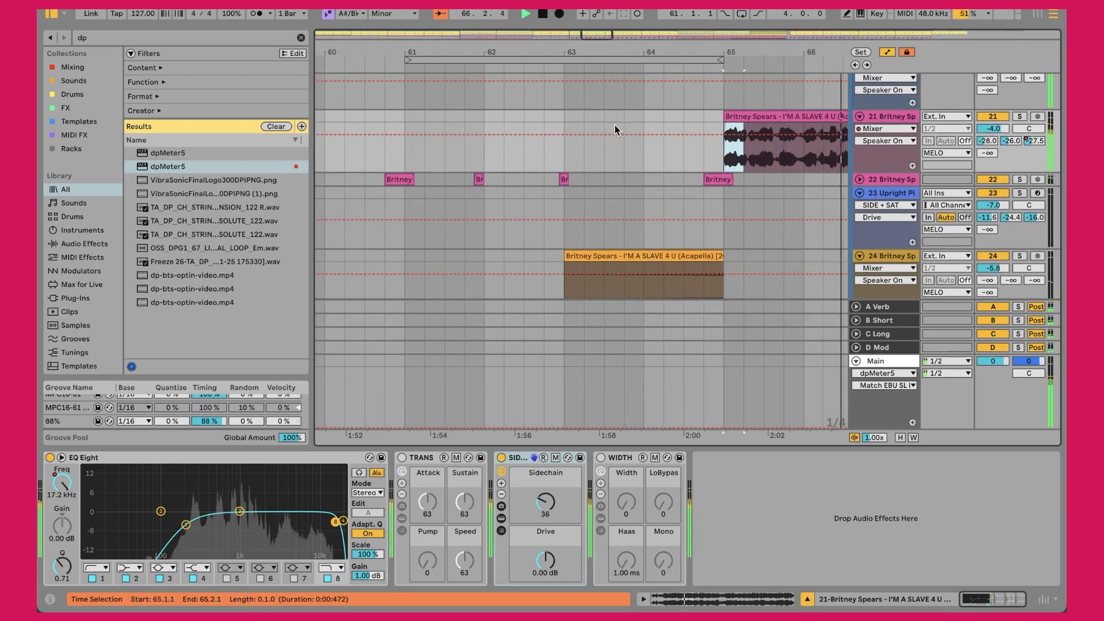
pyautogui.click(564, 99)
pyautogui.keyDown('shift'); pyautogui.click(406, 129); pyautogui.keyUp('shift')
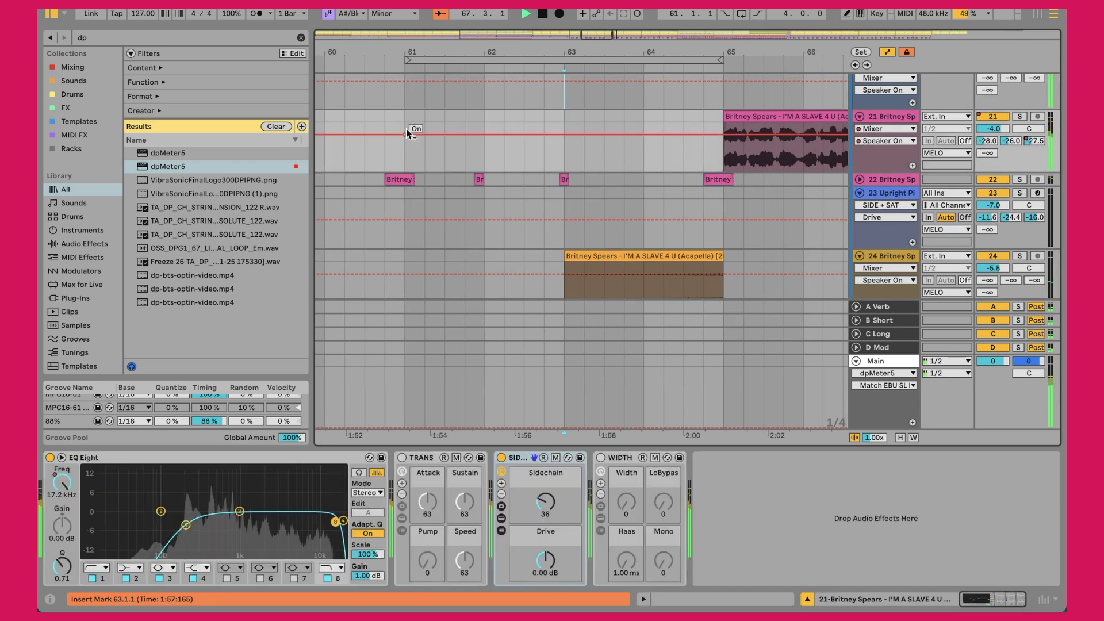
pyautogui.press('space')
pyautogui.press('space')
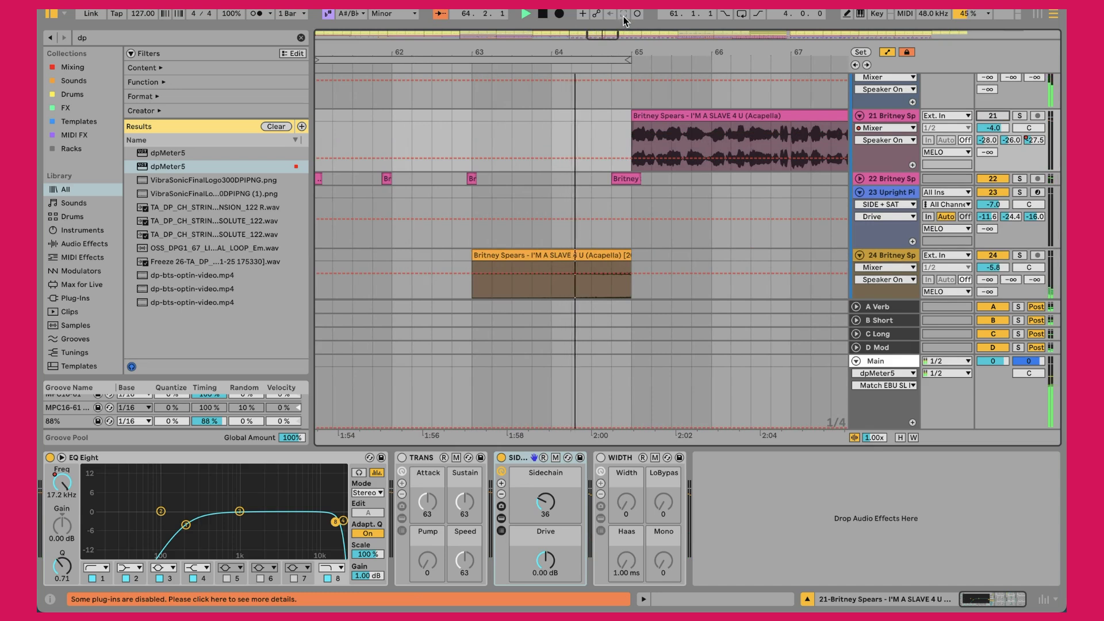
# Step: Select the loop over bars 61 to 65 with looping back on, and survey the whole arrangement down to the 909 Roll track
pyautogui.click(592, 61)
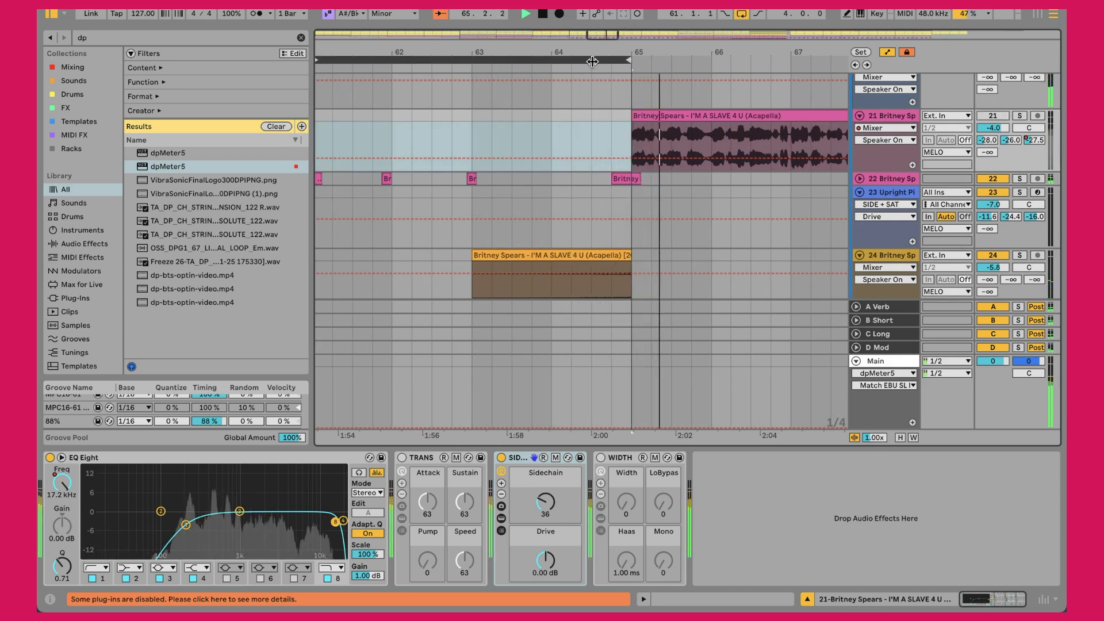
pyautogui.scroll(-5, 609, 98)
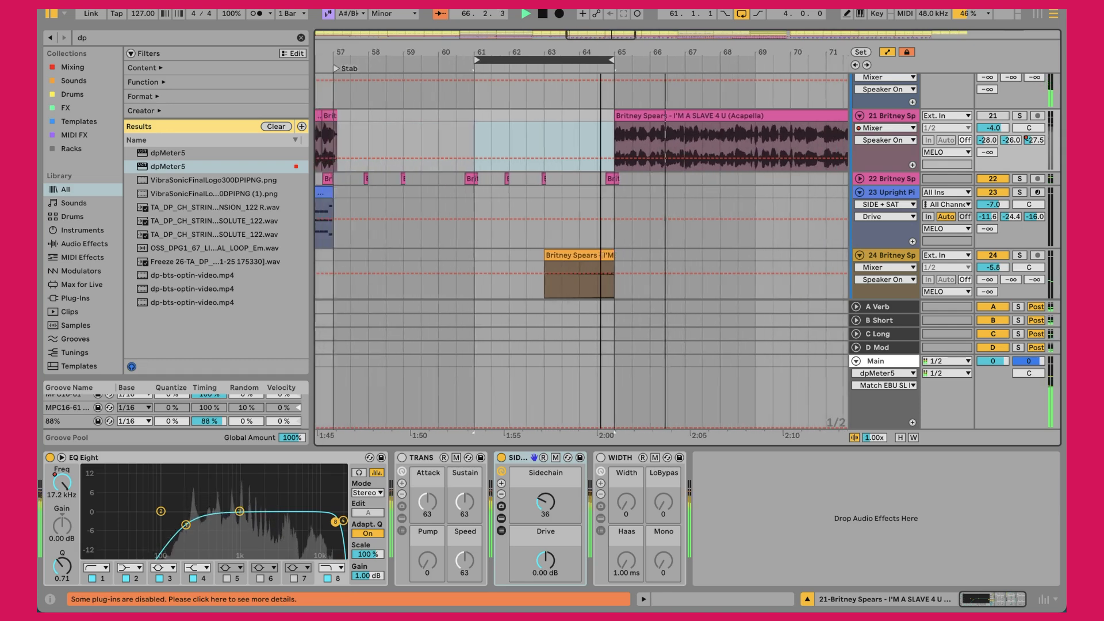
pyautogui.scroll(-3, 615, 112)
pyautogui.hscroll(5, 538, 163)
pyautogui.scroll(8, 537, 164)
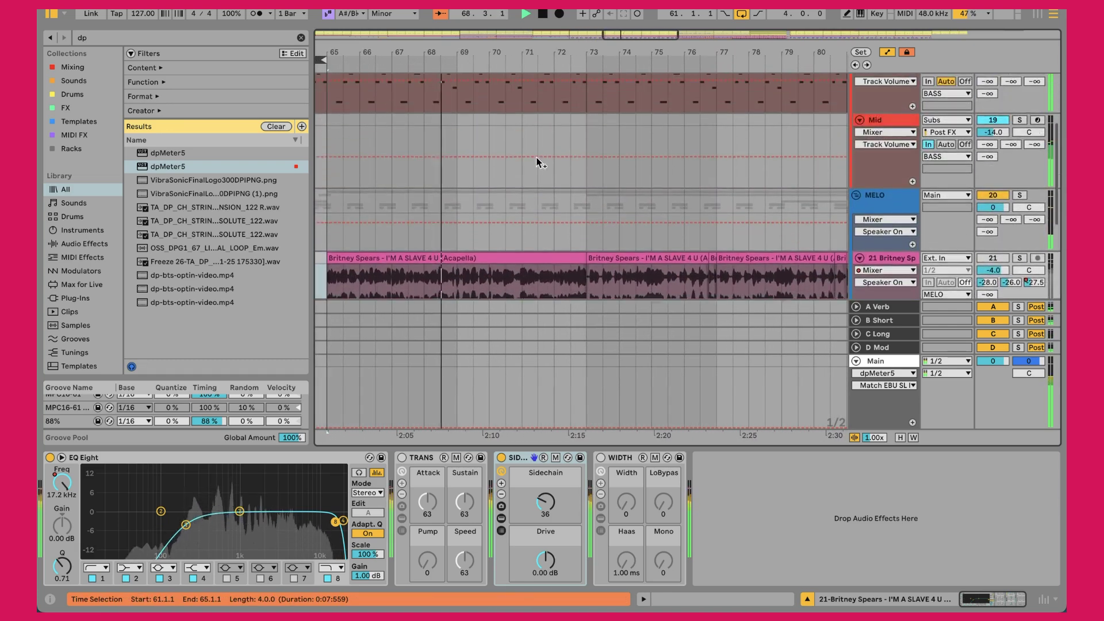
pyautogui.scroll(-10, 526, 52)
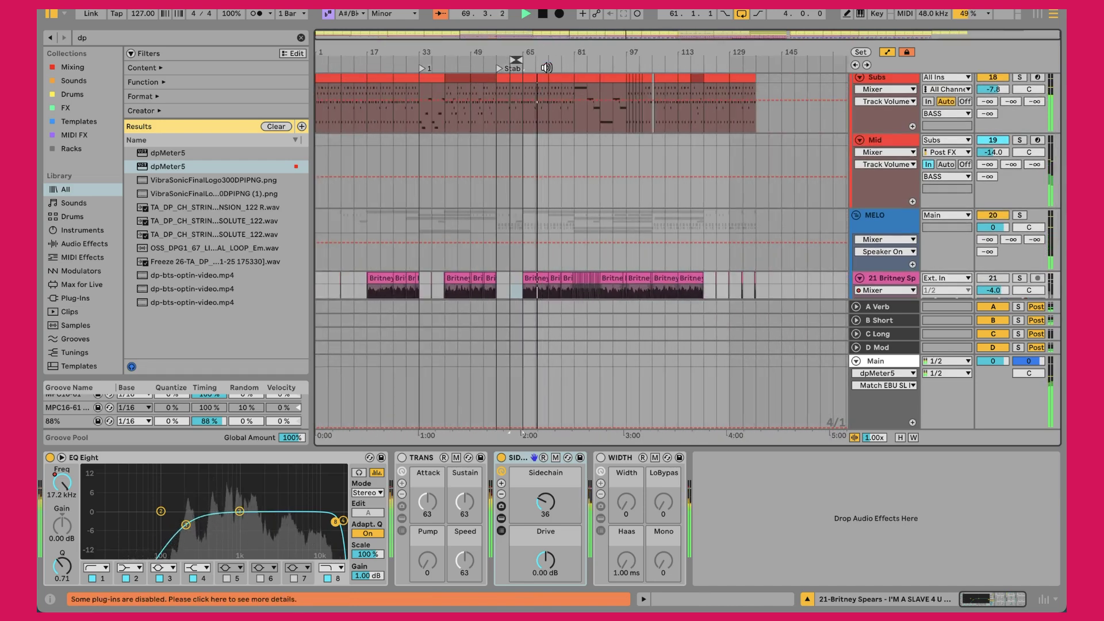
pyautogui.scroll(-8, 577, 160)
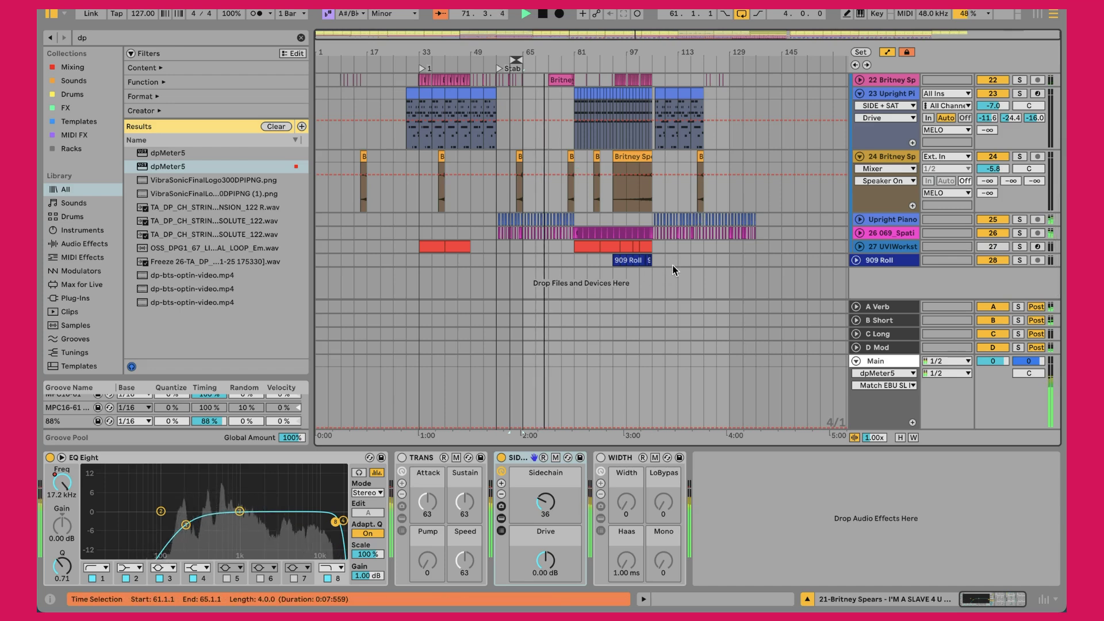
# Step: Unfold the UVIWorkstation track 27, play it from bar 81 and solo it for a listen before releasing the solo
pyautogui.click(859, 246)
pyautogui.scroll(-2, 718, 261)
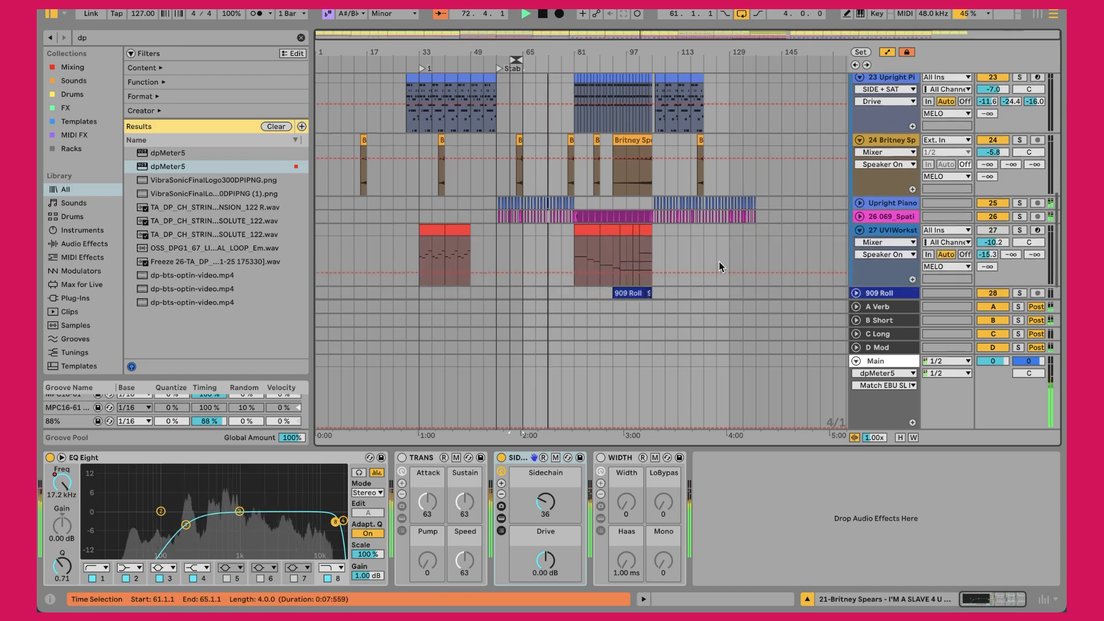
pyautogui.click(574, 221)
pyautogui.press('space')
pyautogui.press('space')
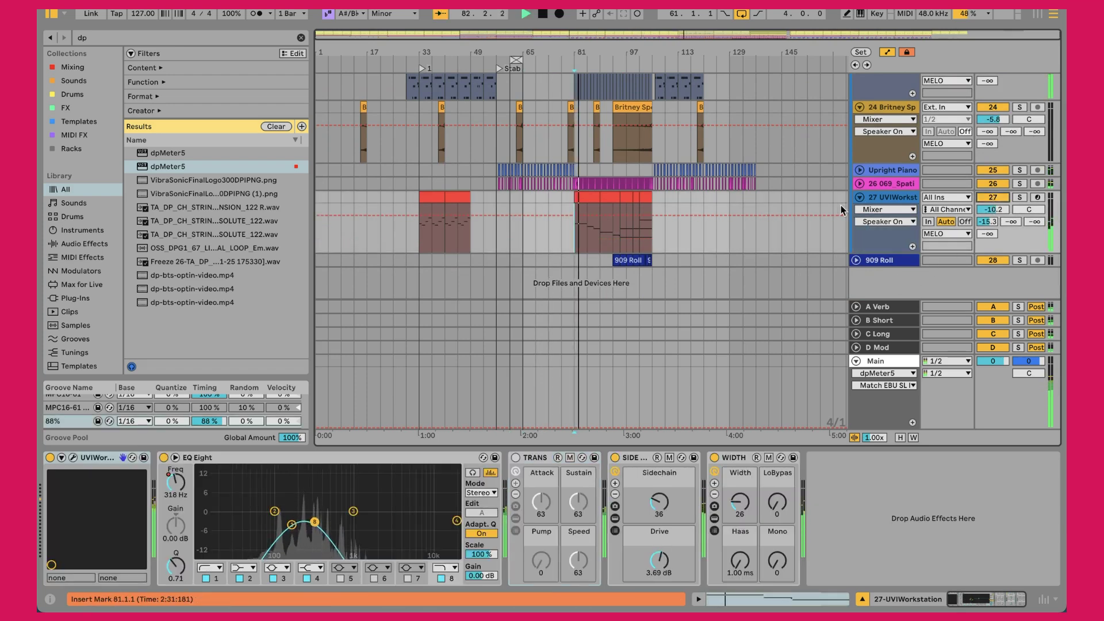
pyautogui.click(1019, 197)
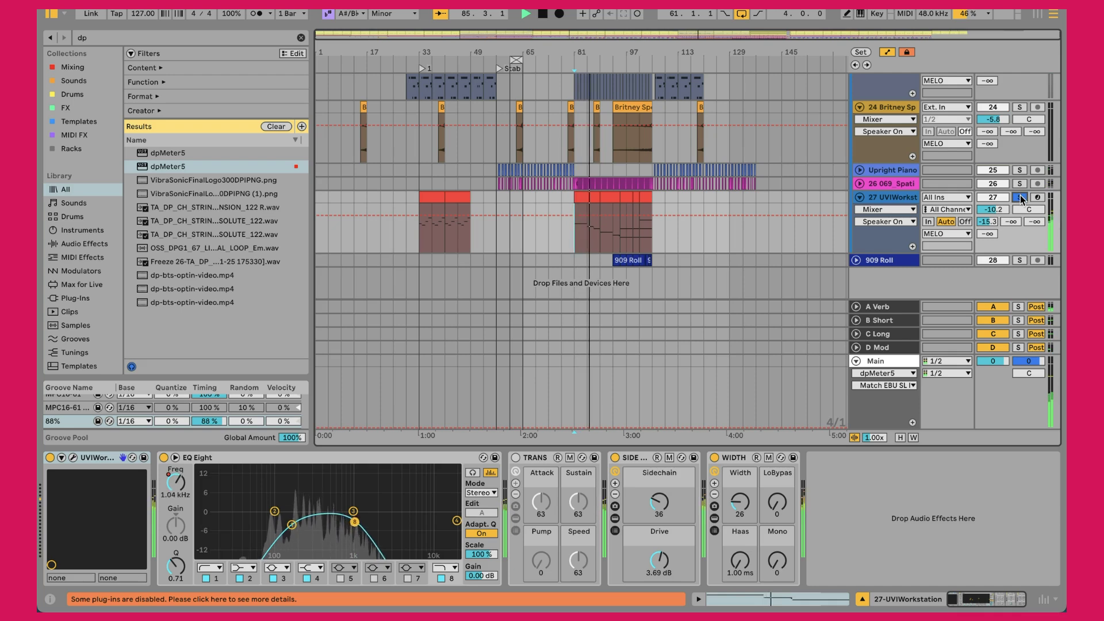
pyautogui.click(1020, 197)
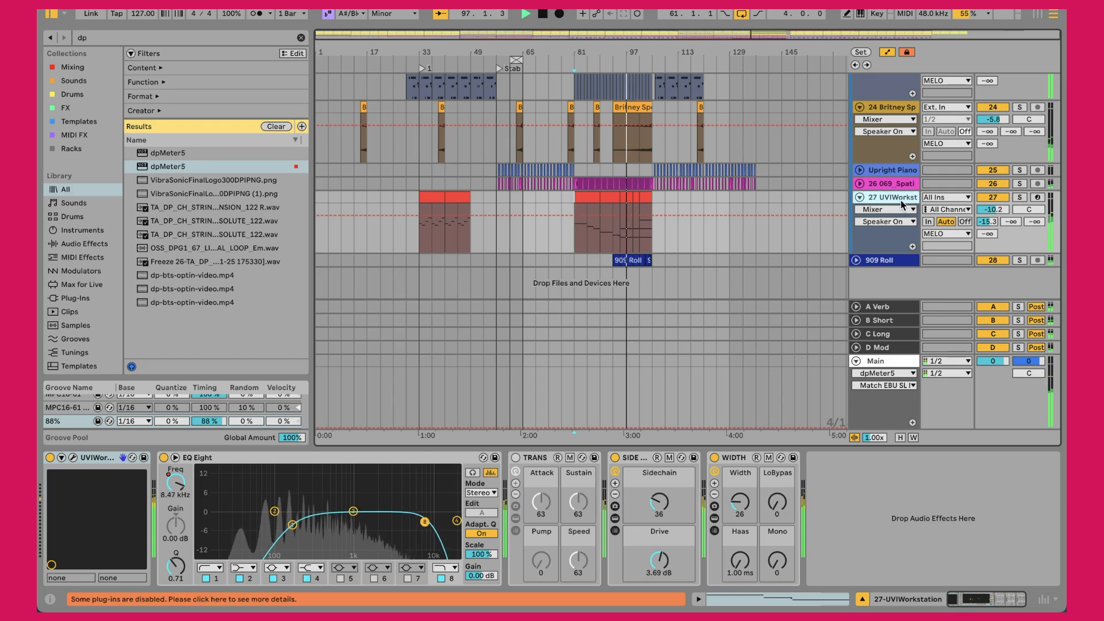
# Step: Review the tracks across the full arrangement, and unfold the 069_Spatial track 26 to examine its clips from bar 81
pyautogui.scroll(10, 593, 198)
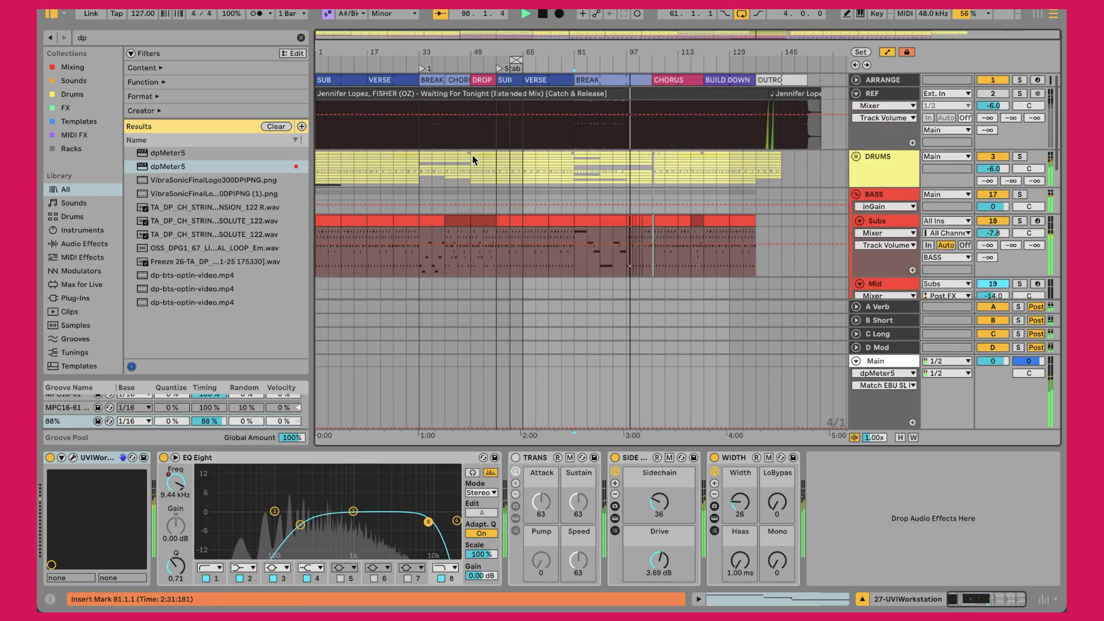
pyautogui.scroll(-6, 554, 123)
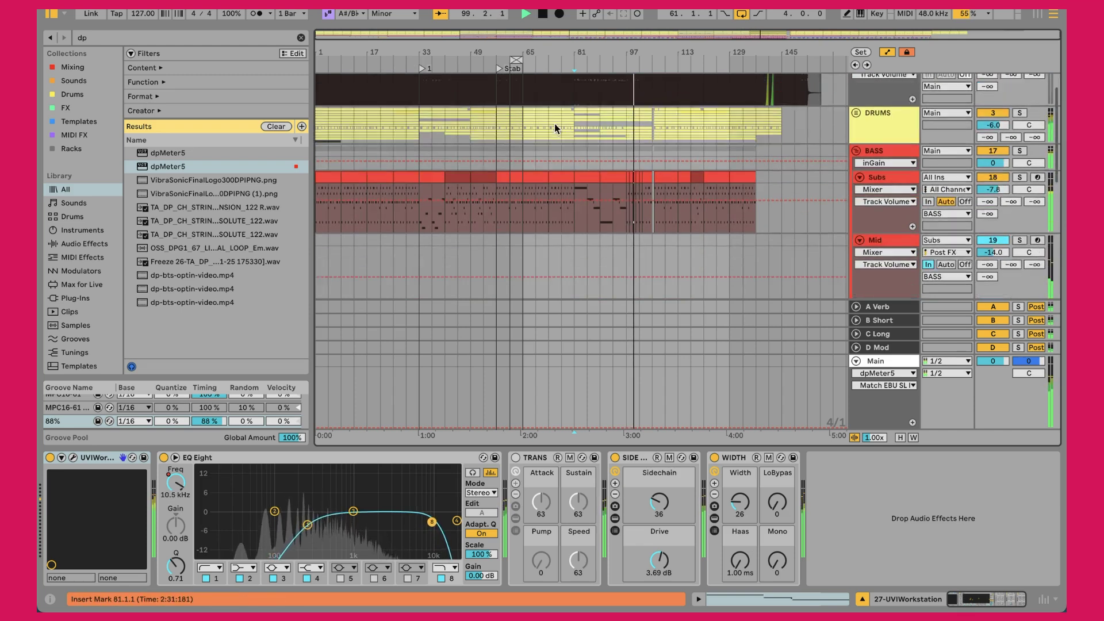
pyautogui.scroll(-5, 554, 124)
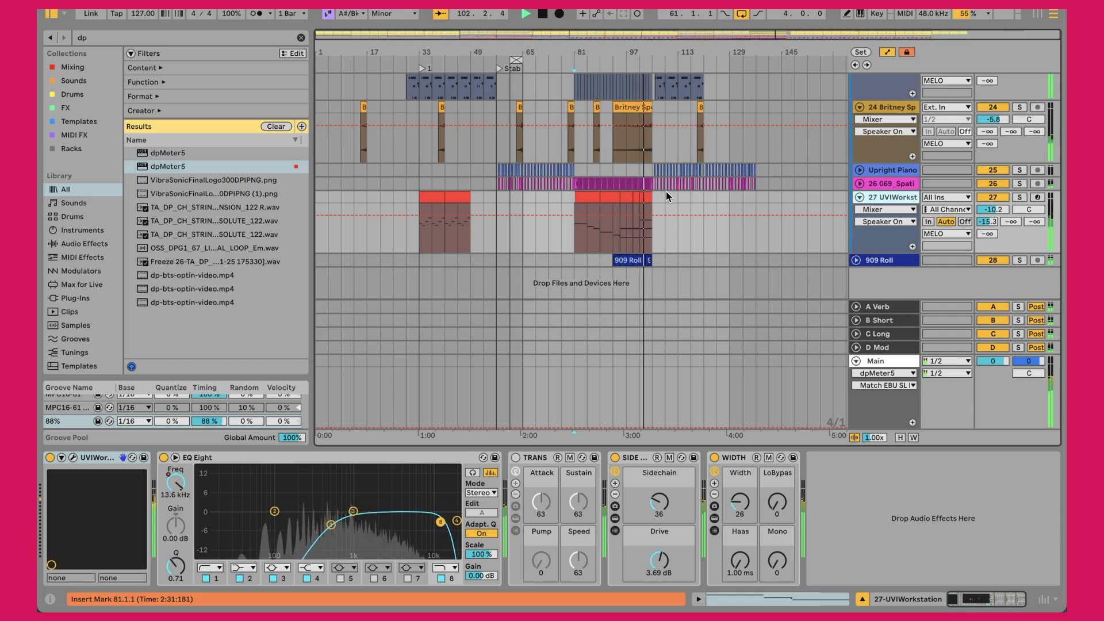
pyautogui.scroll(2, 666, 191)
pyautogui.scroll(1, 666, 191)
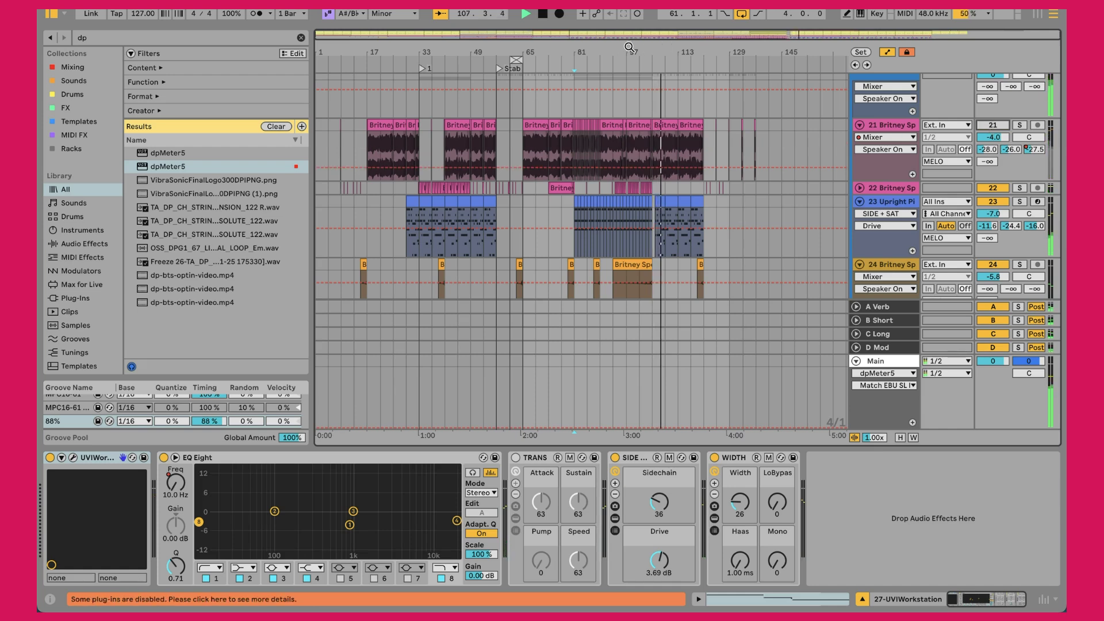
pyautogui.scroll(-5, 605, 105)
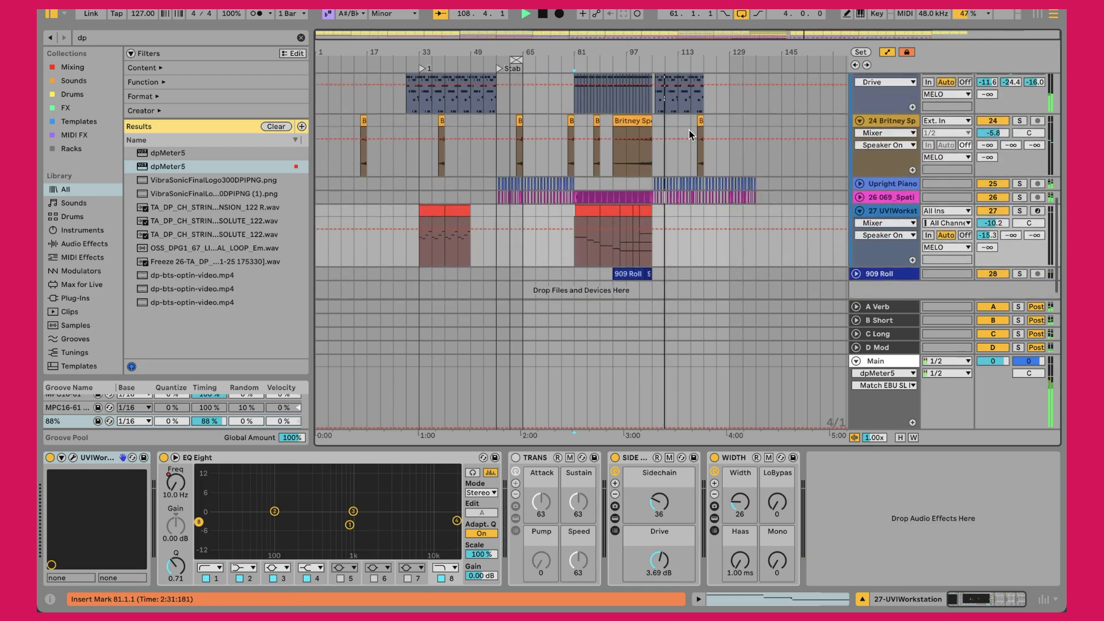
pyautogui.click(859, 197)
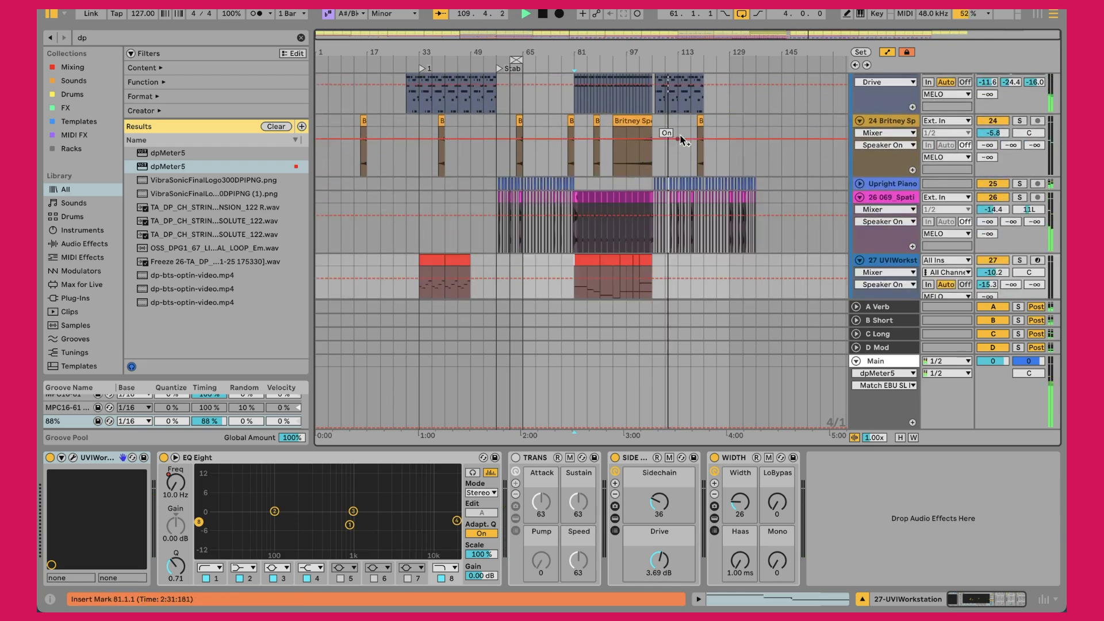
pyautogui.scroll(5, 523, 195)
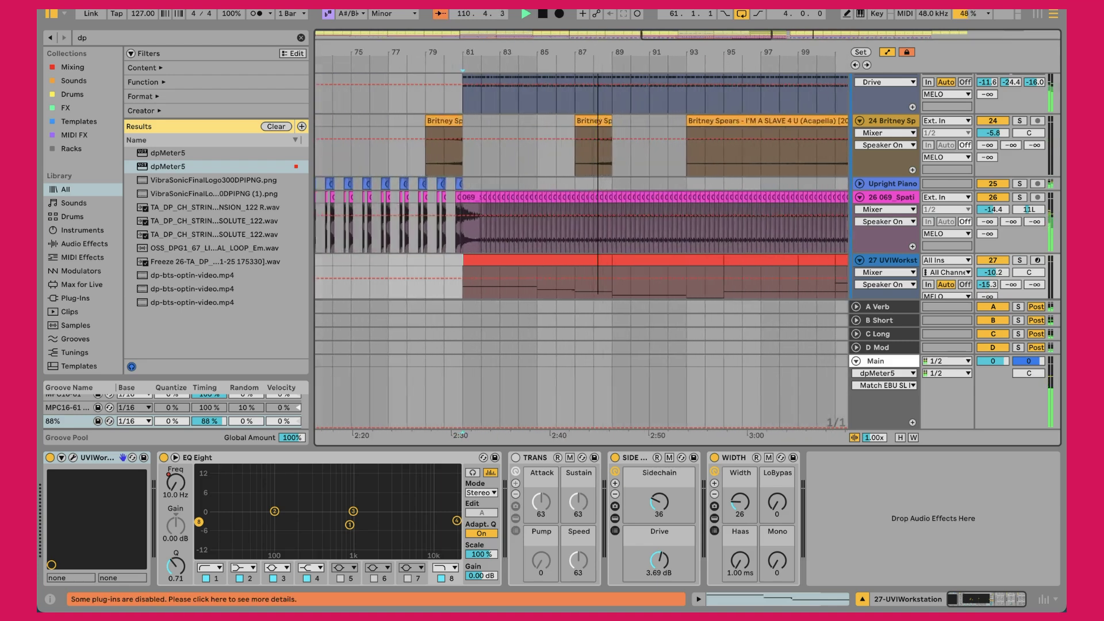
# Step: Restart playback from bar 81 and solo the 069_Spatial track 26 for a listen before releasing the solo
pyautogui.click(427, 184)
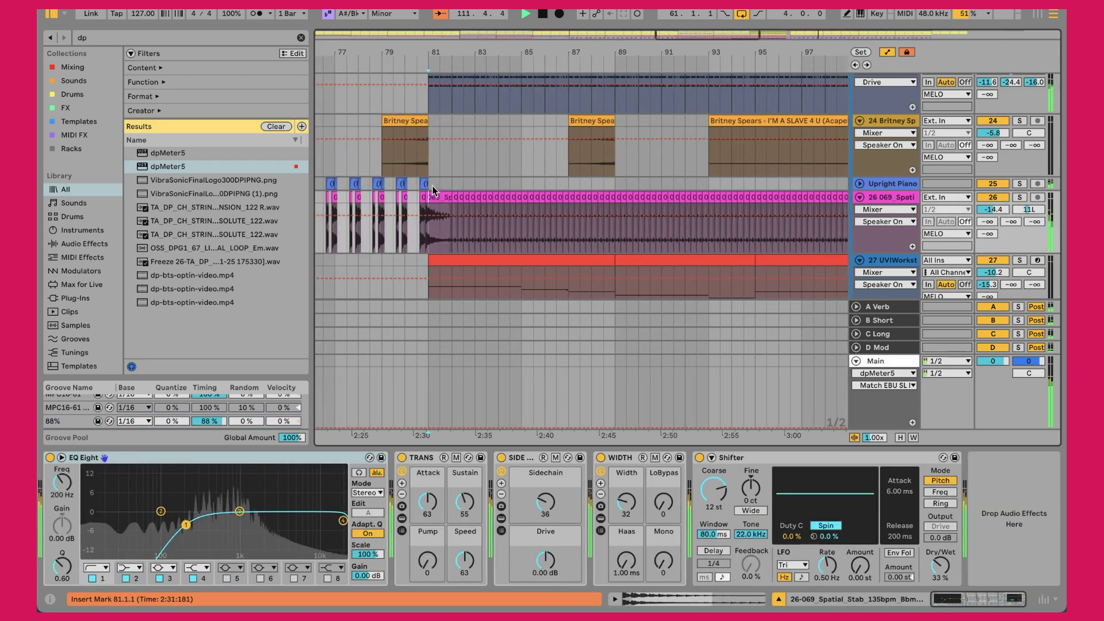
pyautogui.click(1020, 197)
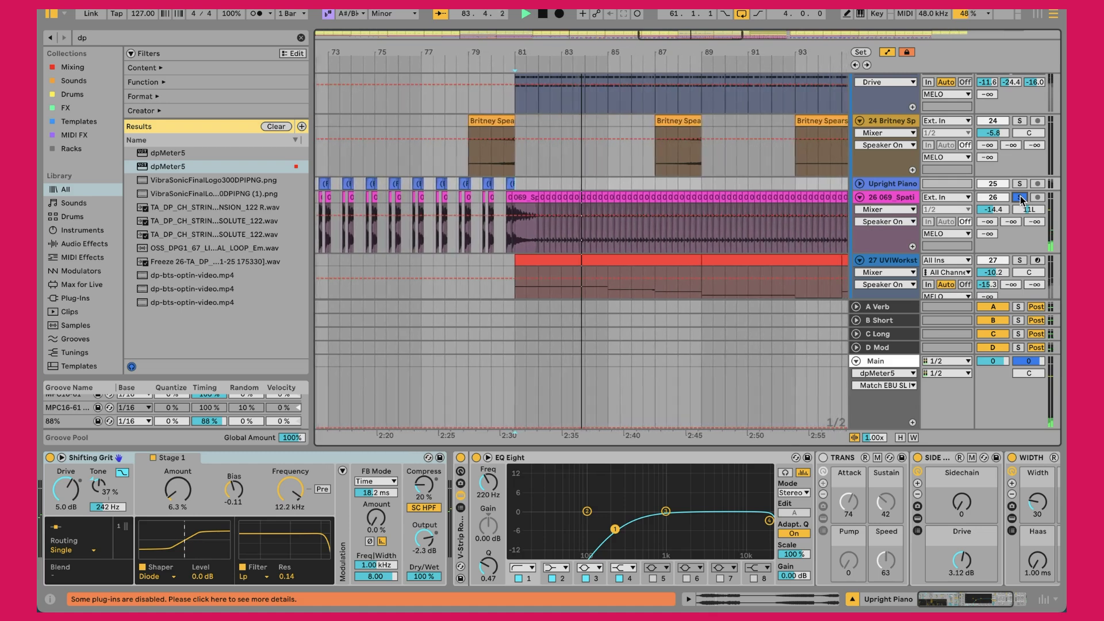
pyautogui.click(1019, 197)
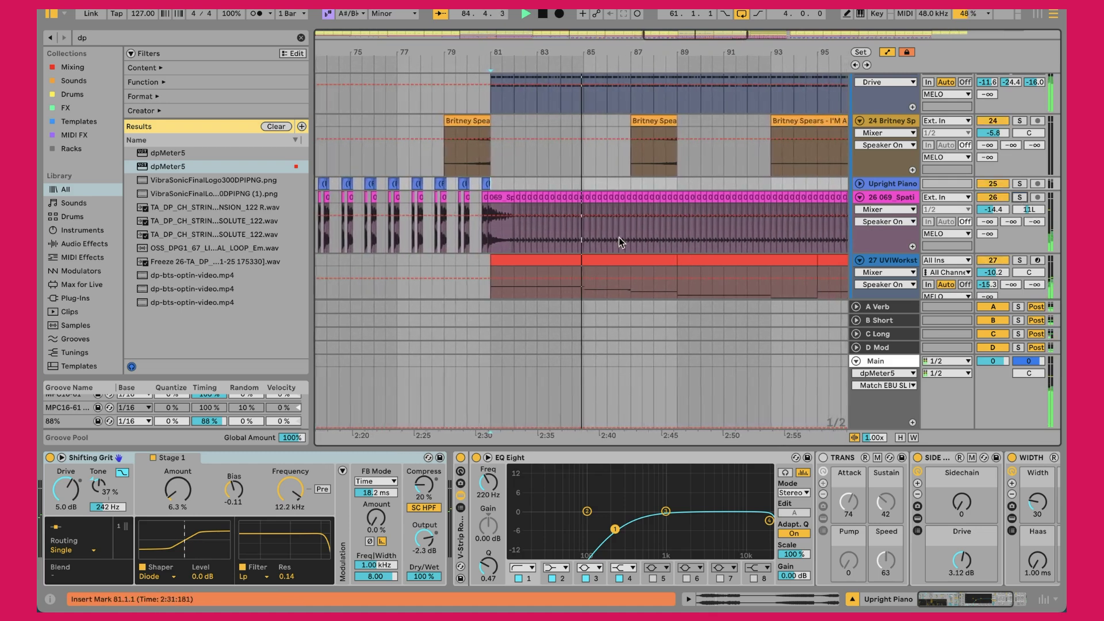
# Step: Restart playback from bar 81 on the Upright Piano track 23 and solo that track for a listen
pyautogui.scroll(3, 644, 268)
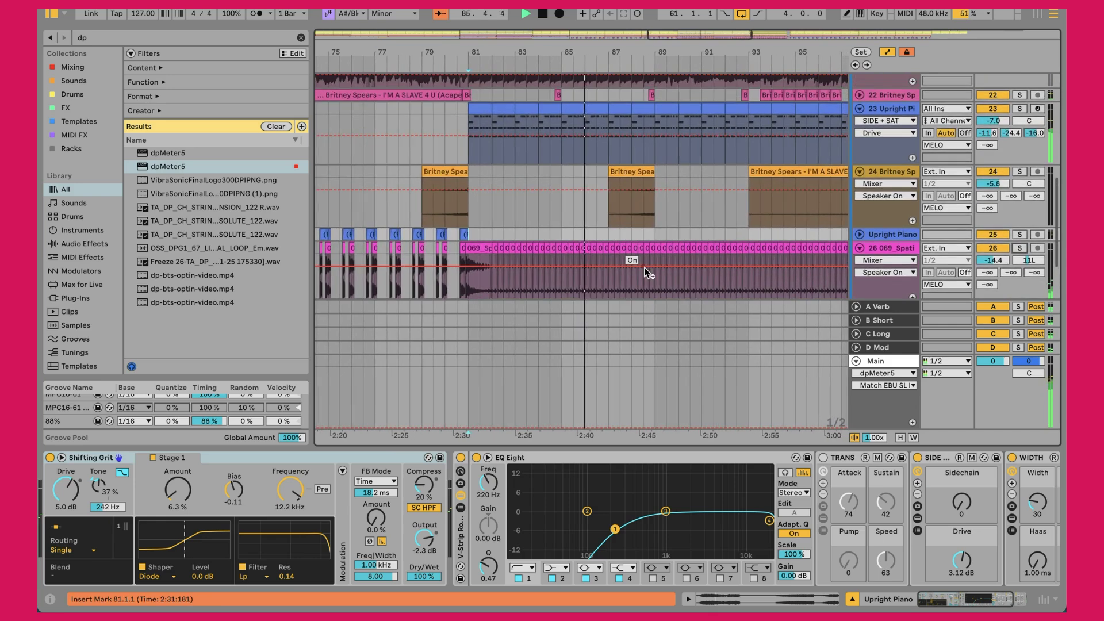
pyautogui.scroll(3, 644, 268)
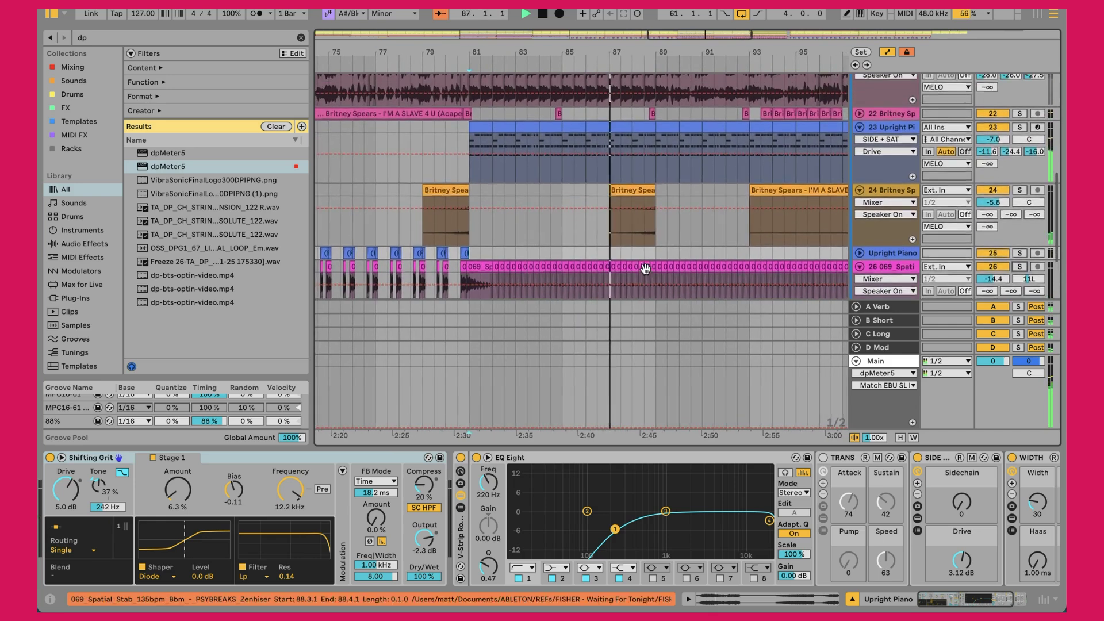
pyautogui.click(556, 205)
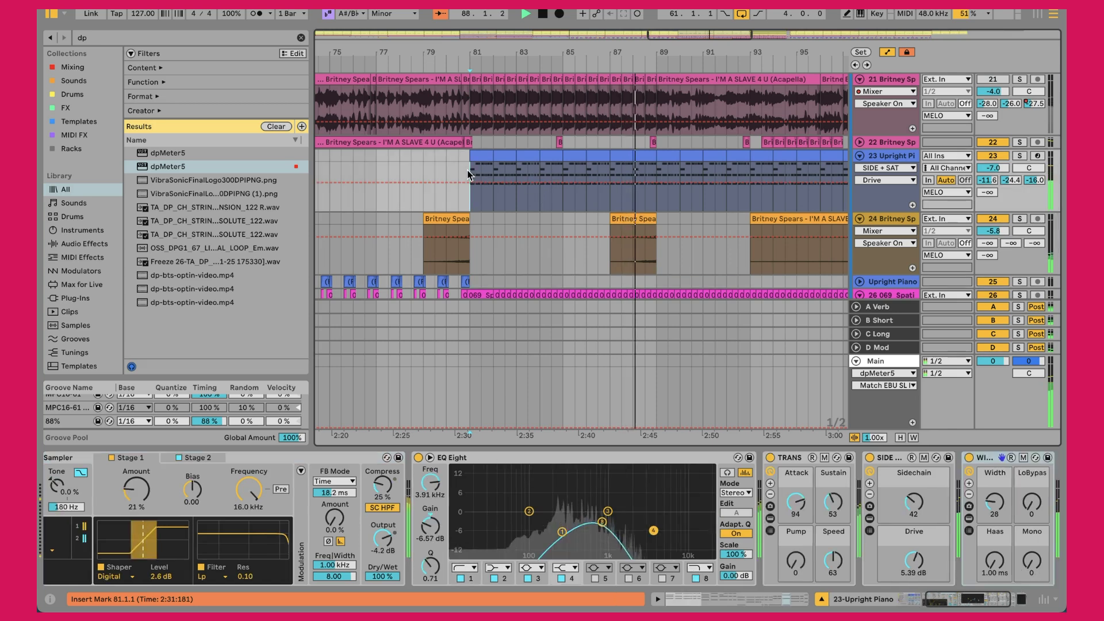
pyautogui.click(1019, 156)
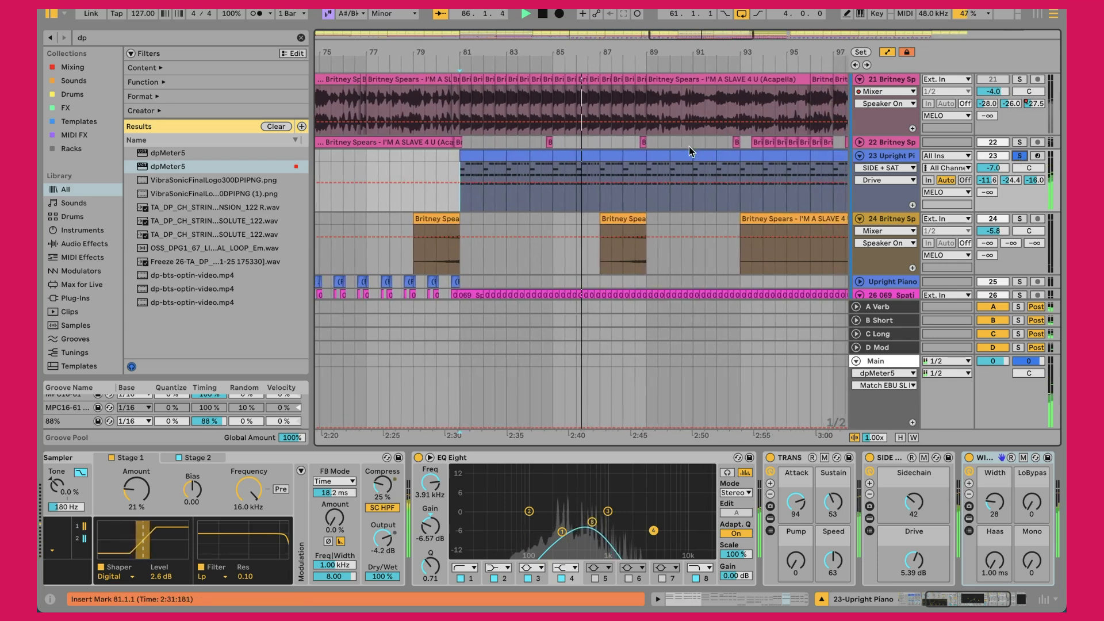
# Step: Solo acapella track 21 in place of the piano, release the solo, and switch track 21 off
pyautogui.scroll(1, 690, 149)
pyautogui.click(1018, 93)
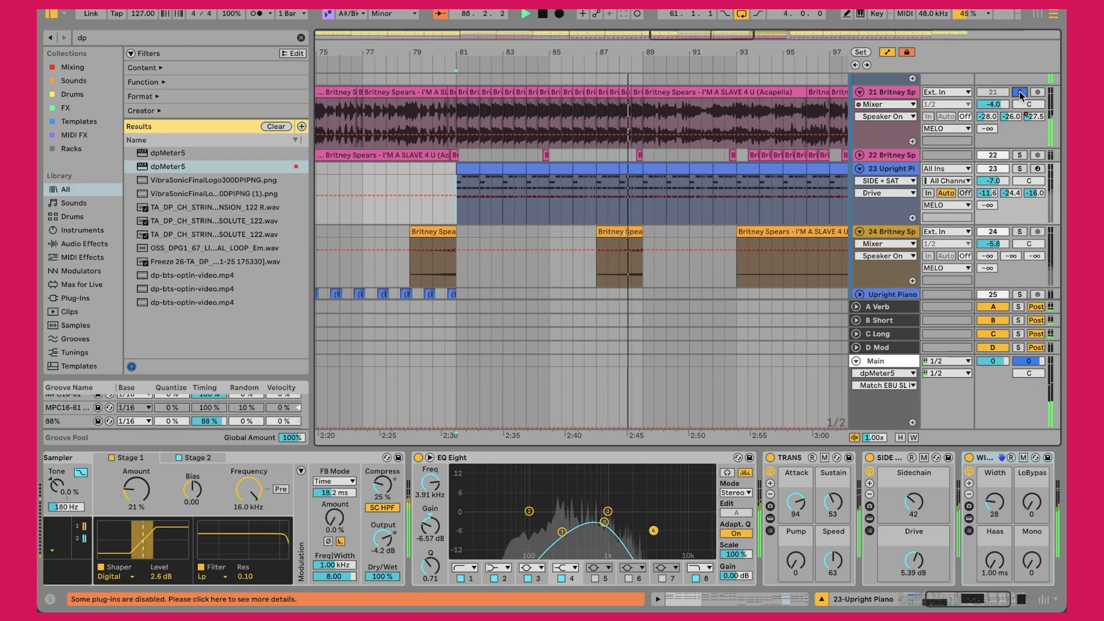
pyautogui.click(1019, 93)
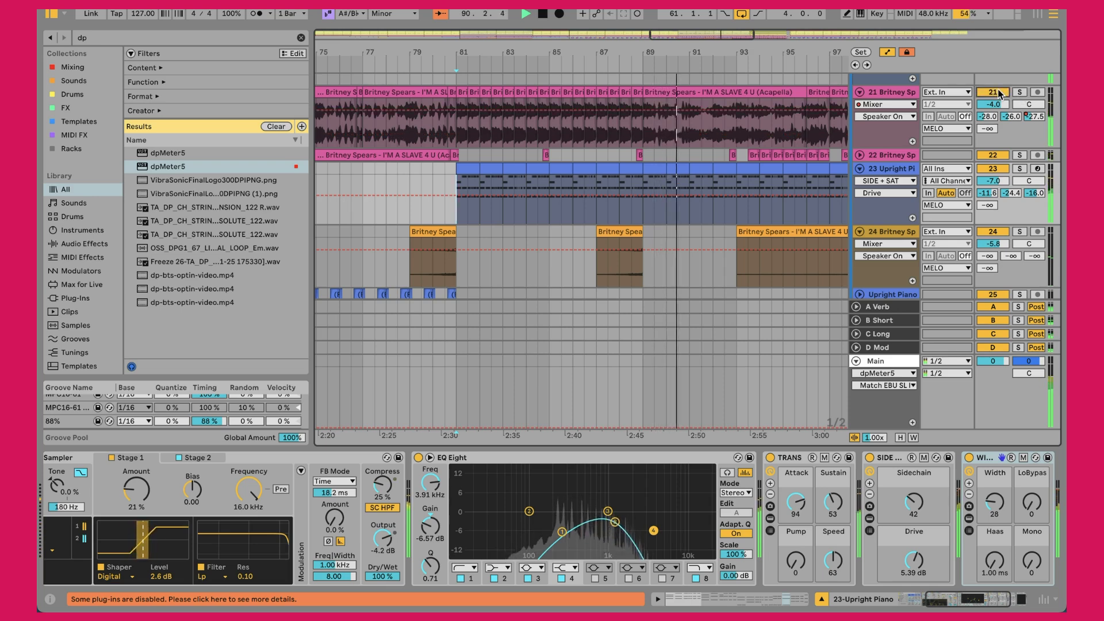
pyautogui.click(993, 93)
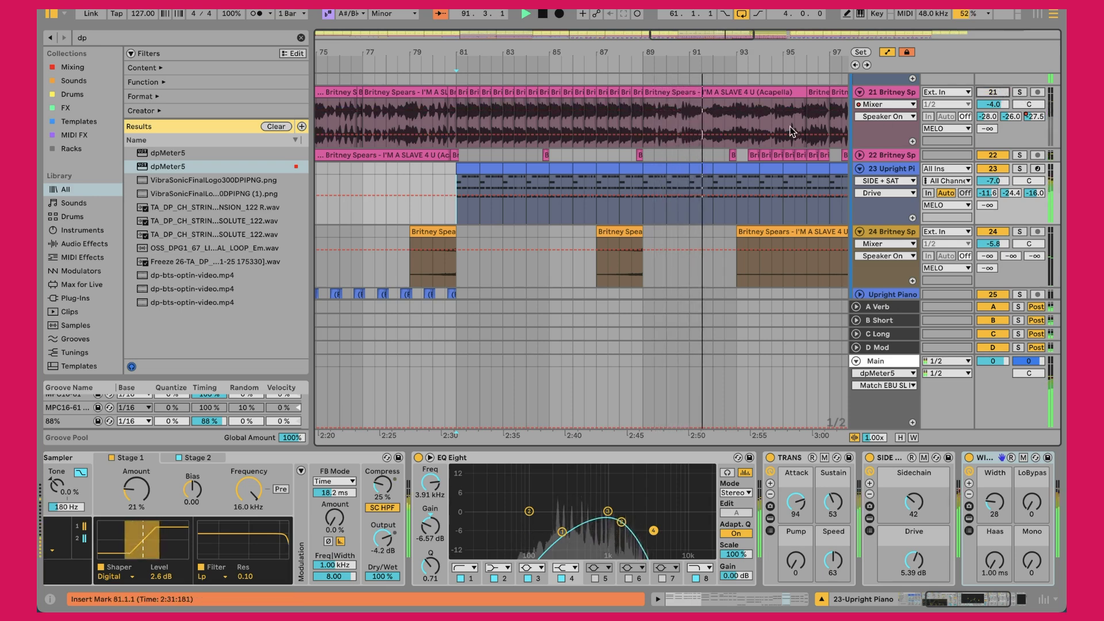
# Step: Survey the whole arrangement around bars 57 to 137, from the REF and DRUMS tracks down to the 909 Roll track
pyautogui.scroll(10, 686, 132)
pyautogui.hscroll(3, 510, 164)
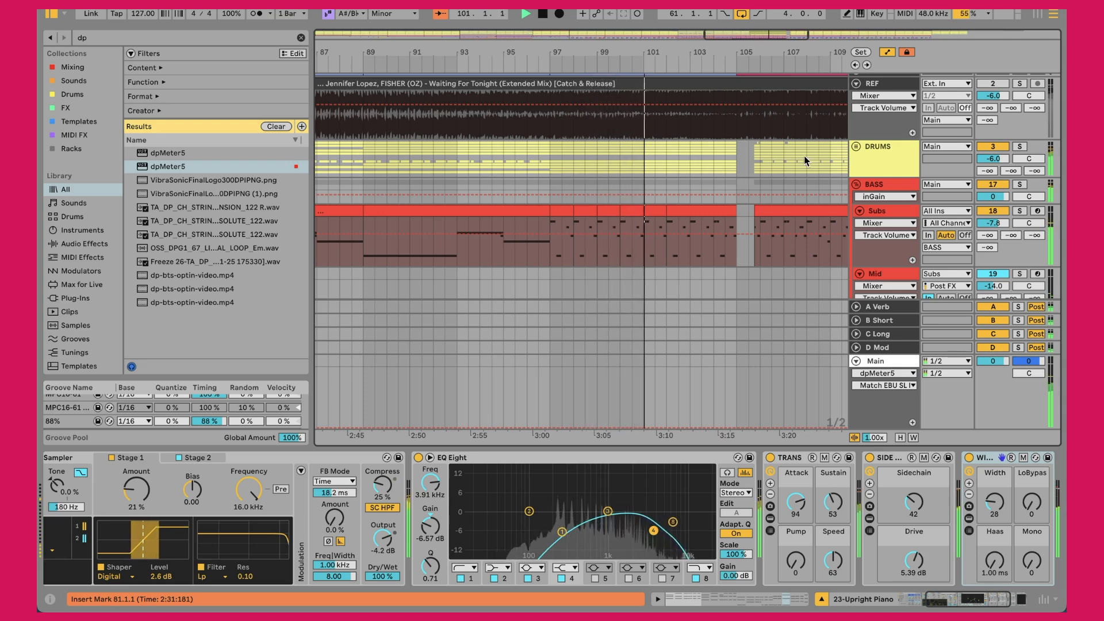
pyautogui.moveTo(649, 53); pyautogui.dragTo(649, 23)
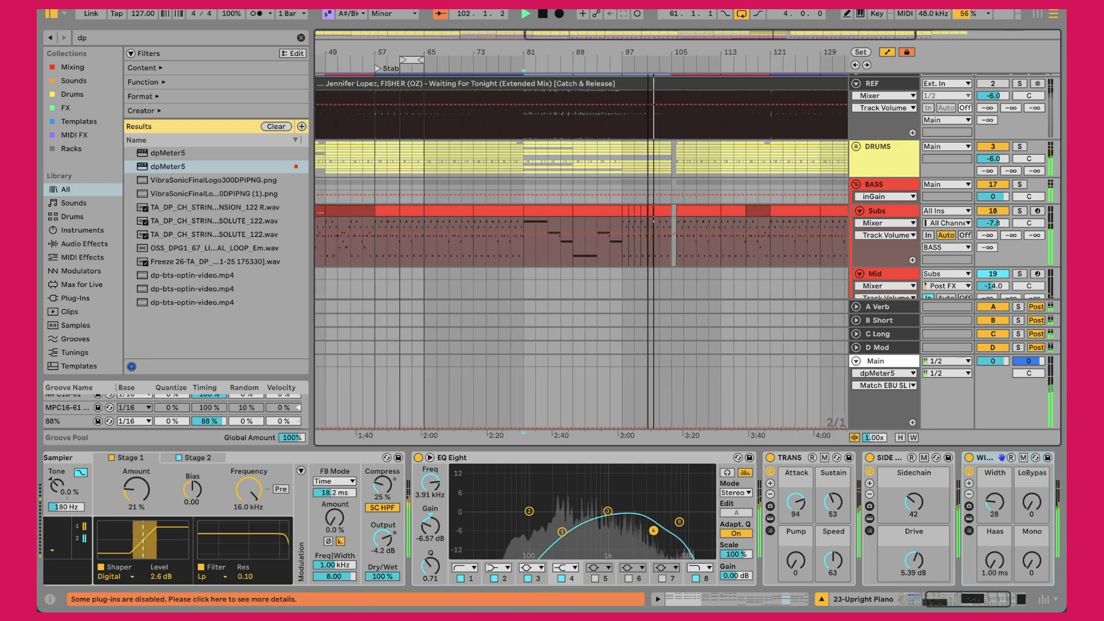
pyautogui.scroll(-6, 681, 138)
pyautogui.scroll(-3, 680, 138)
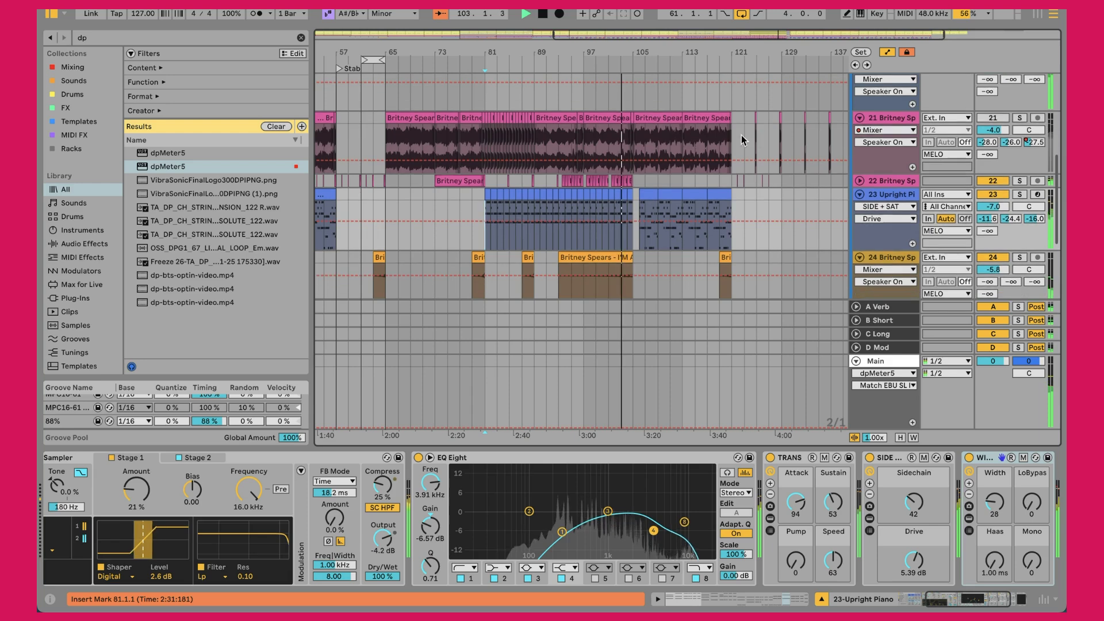
pyautogui.scroll(-5, 755, 136)
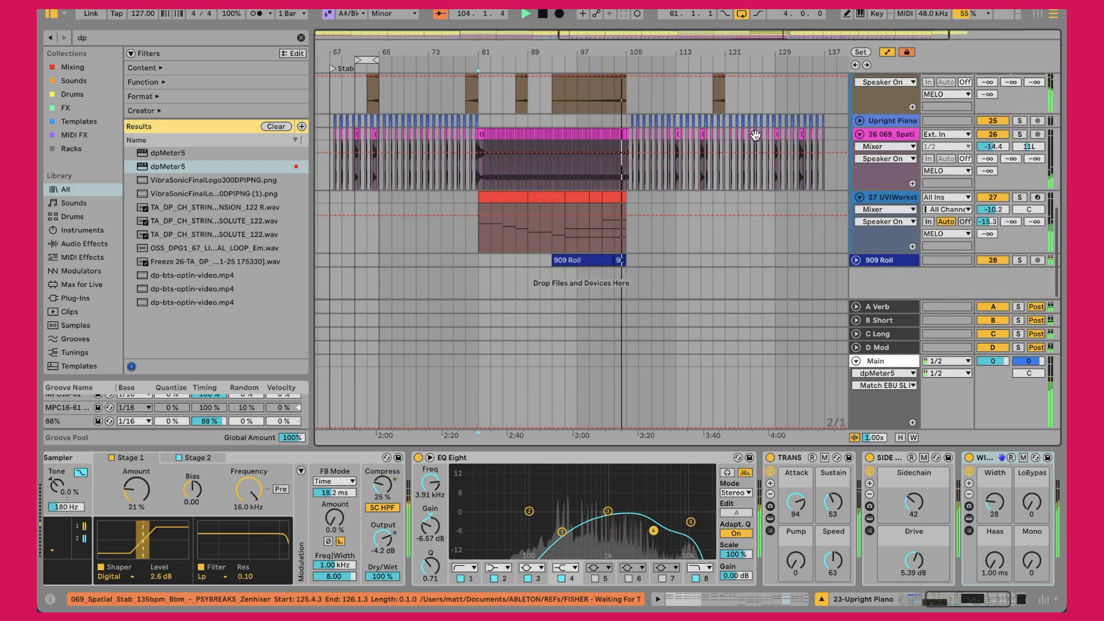
pyautogui.scroll(10, 755, 136)
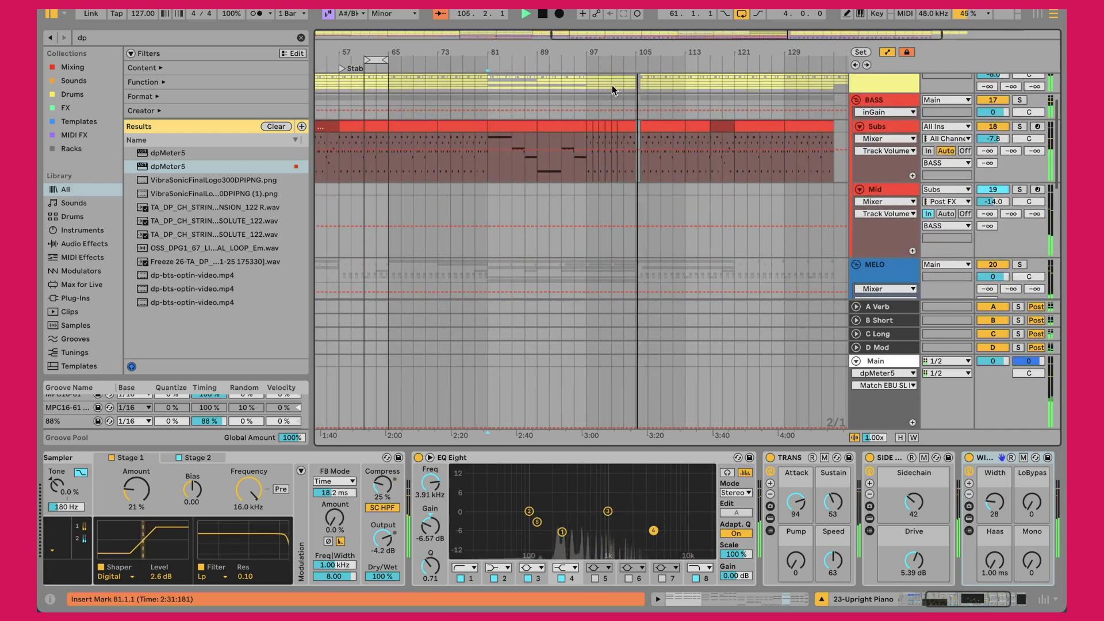
# Step: Fold the BASS and MELO groups, and focus the arrangement on the CHORUS section from bar 105
pyautogui.moveTo(624, 57); pyautogui.dragTo(624, 46)
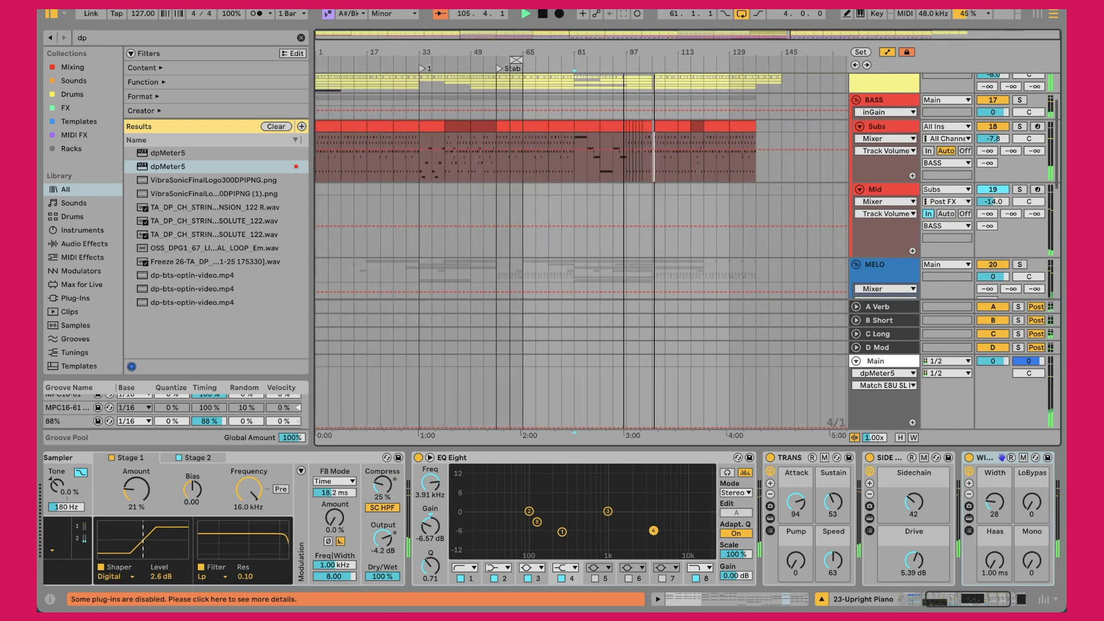
pyautogui.click(856, 101)
pyautogui.click(856, 122)
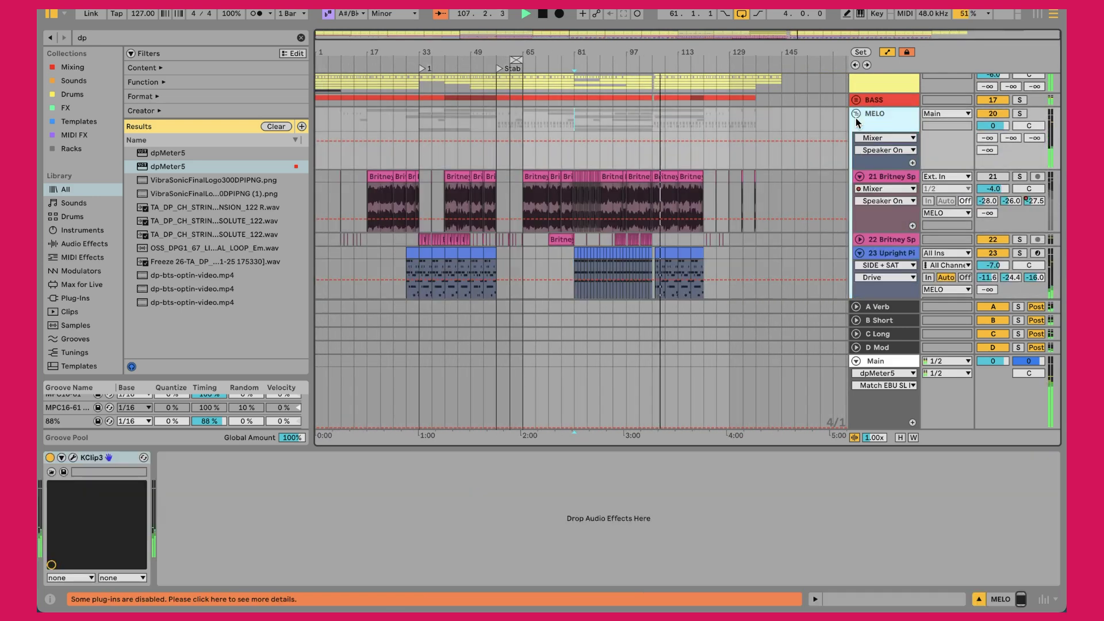
pyautogui.click(856, 114)
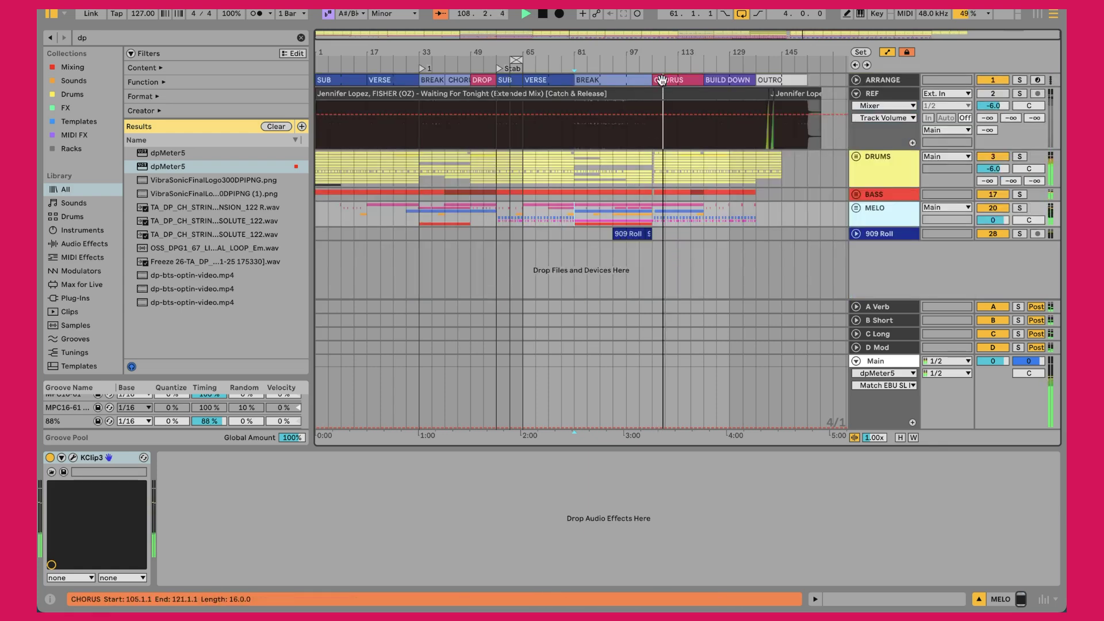
pyautogui.moveTo(675, 51); pyautogui.dragTo(616, 50)
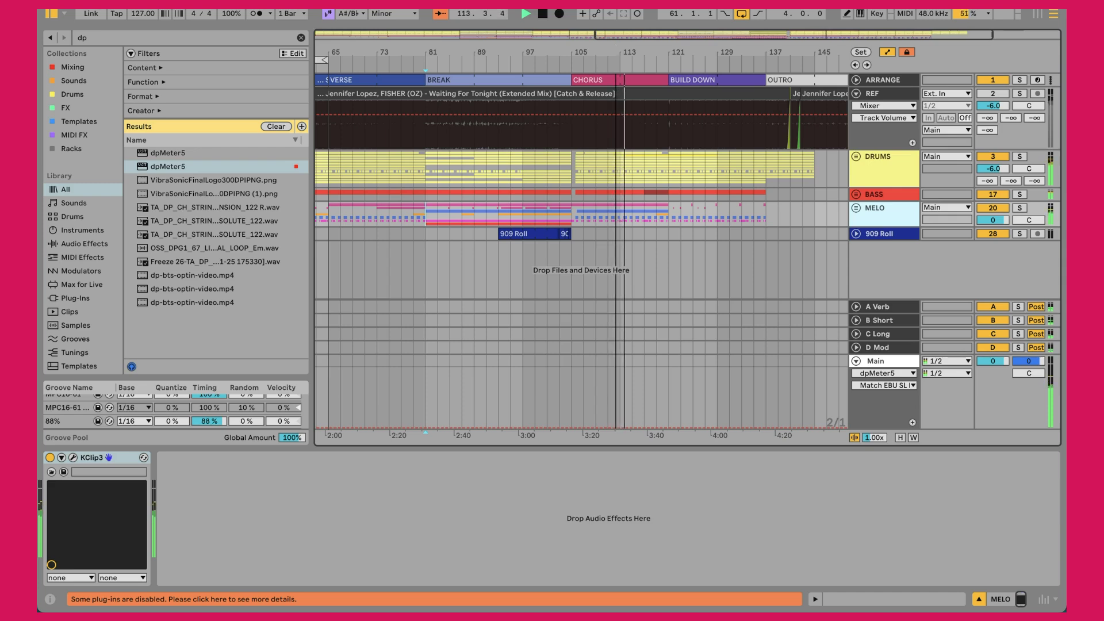
pyautogui.moveTo(616, 50); pyautogui.dragTo(616, 74)
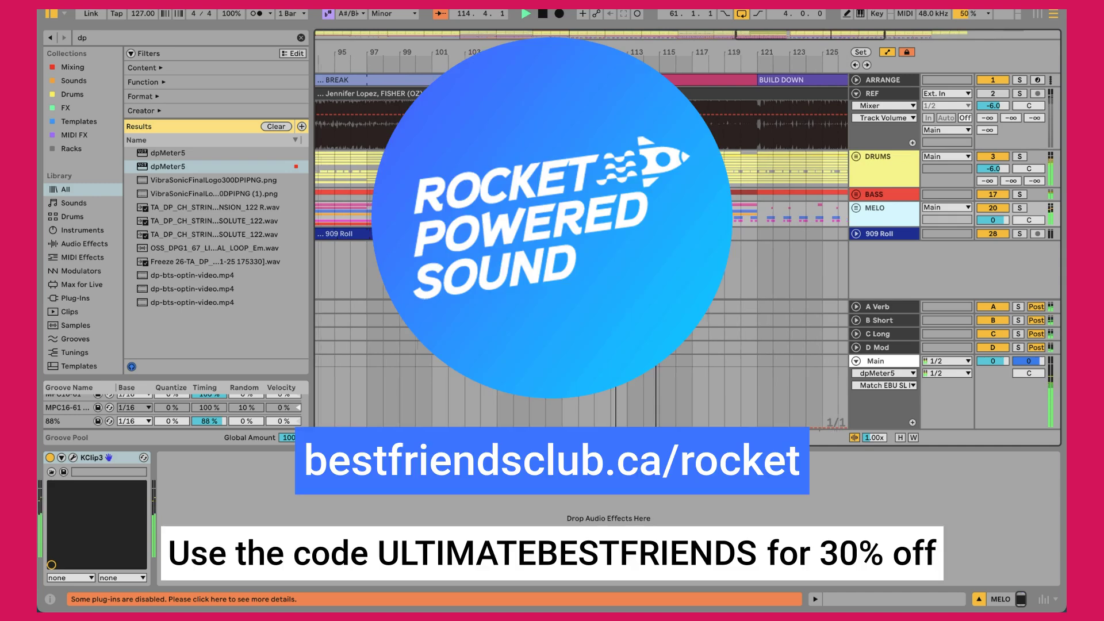